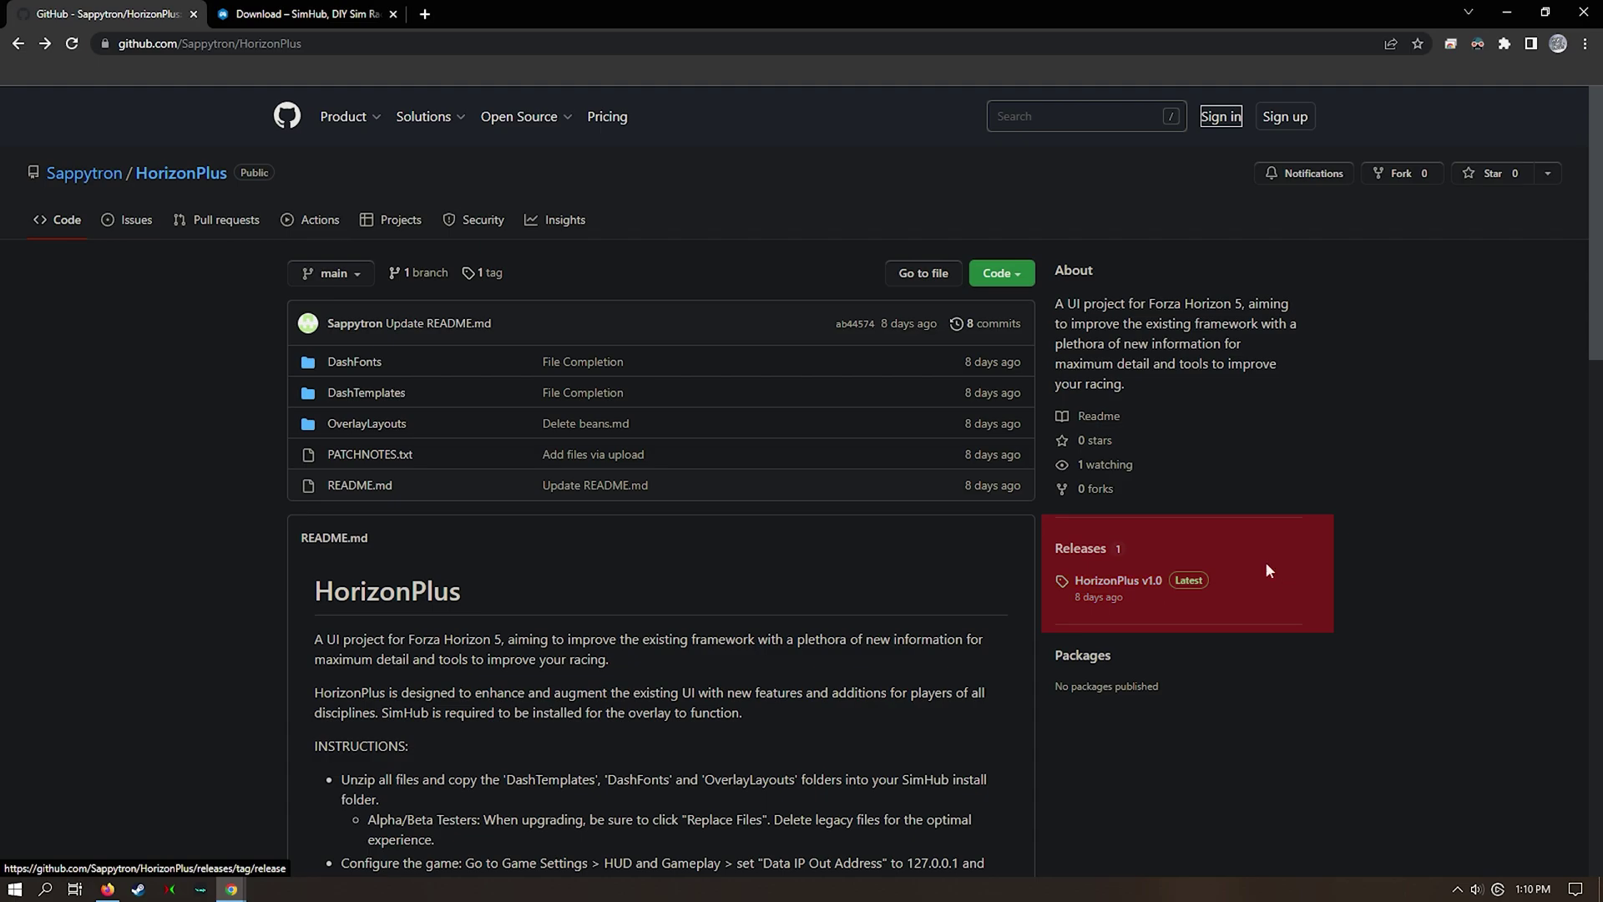
Open the HorizonPlus v1.0 GitHub release and download its HorizonPlus.v1.0.zip asset
click(1251, 592)
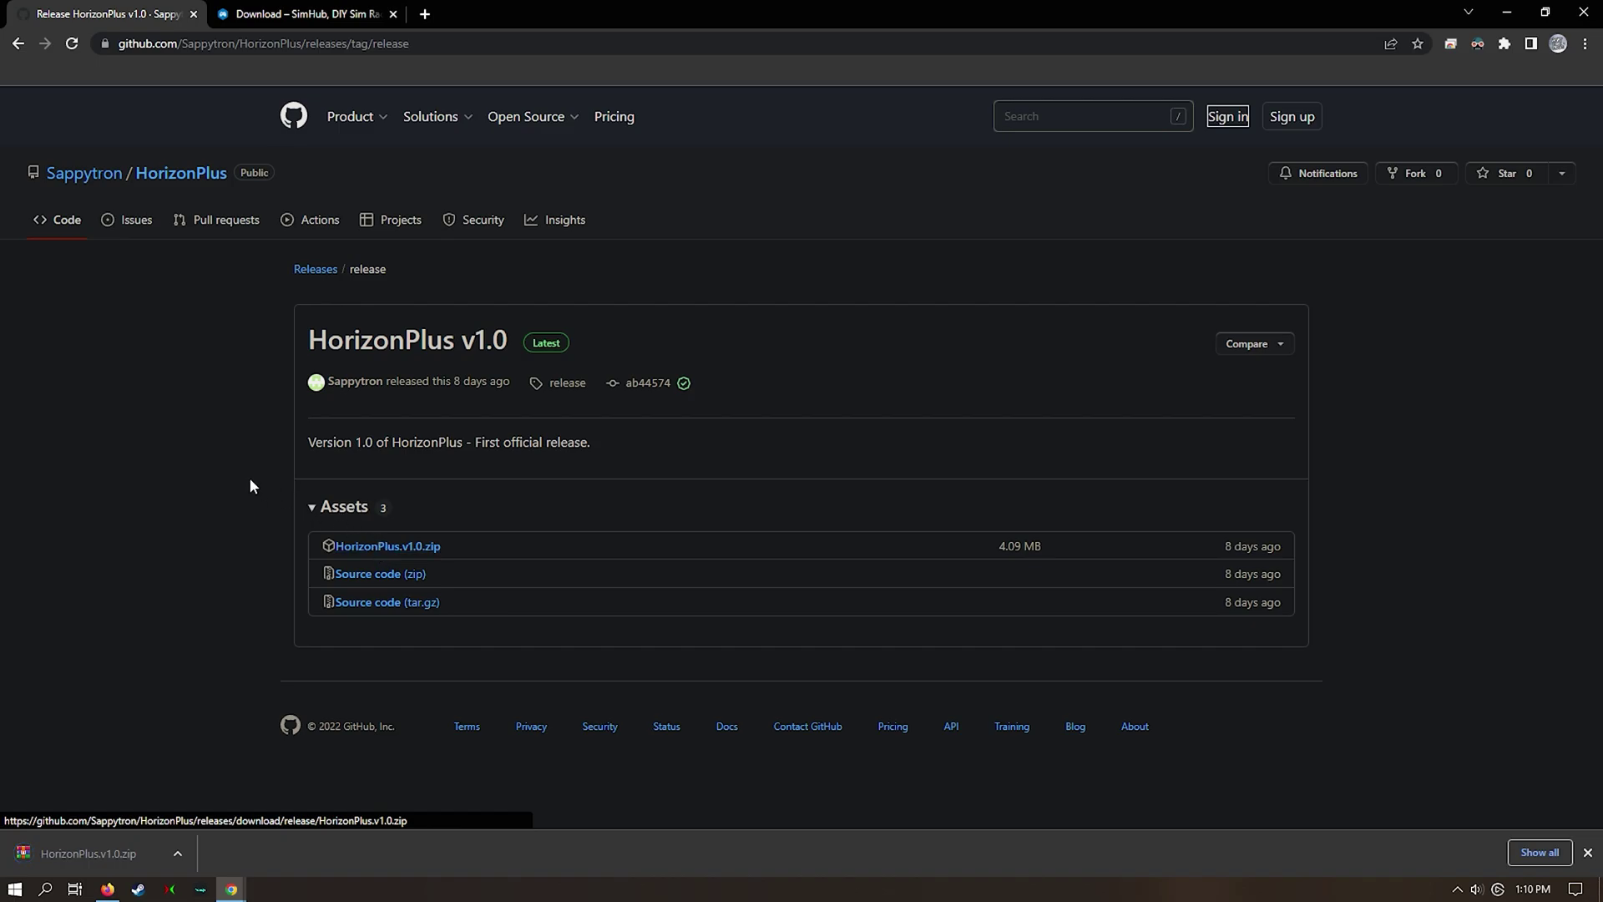
Download SimHub V8.1.1, open the zip in WinRAR and run SimHubSetup_8.1.1.exe
click(287, 15)
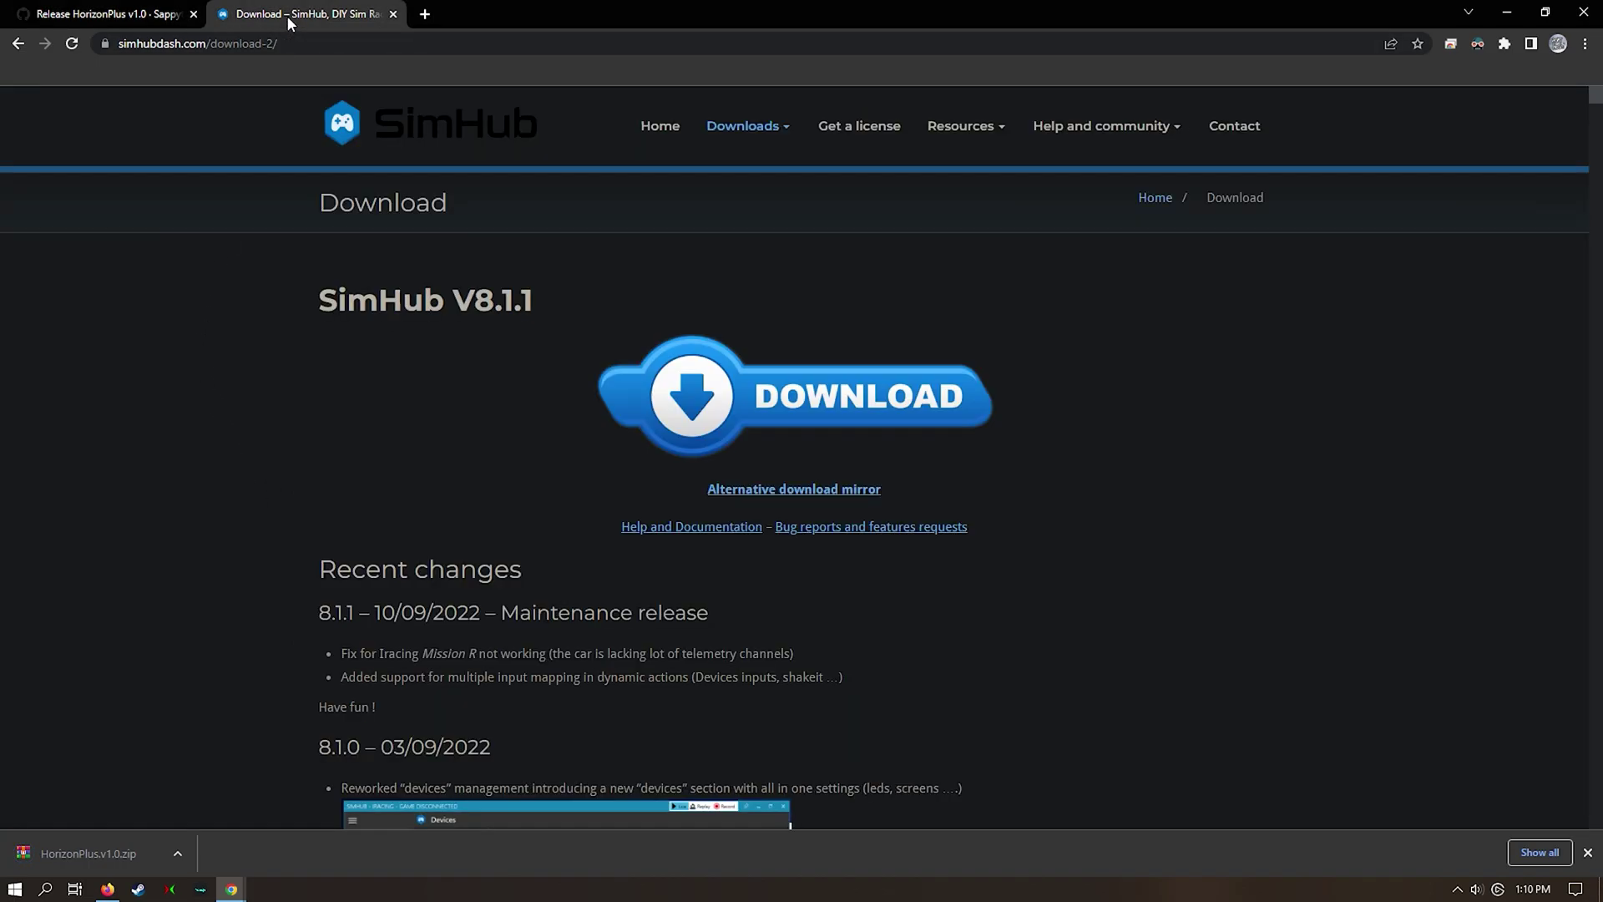
click(698, 404)
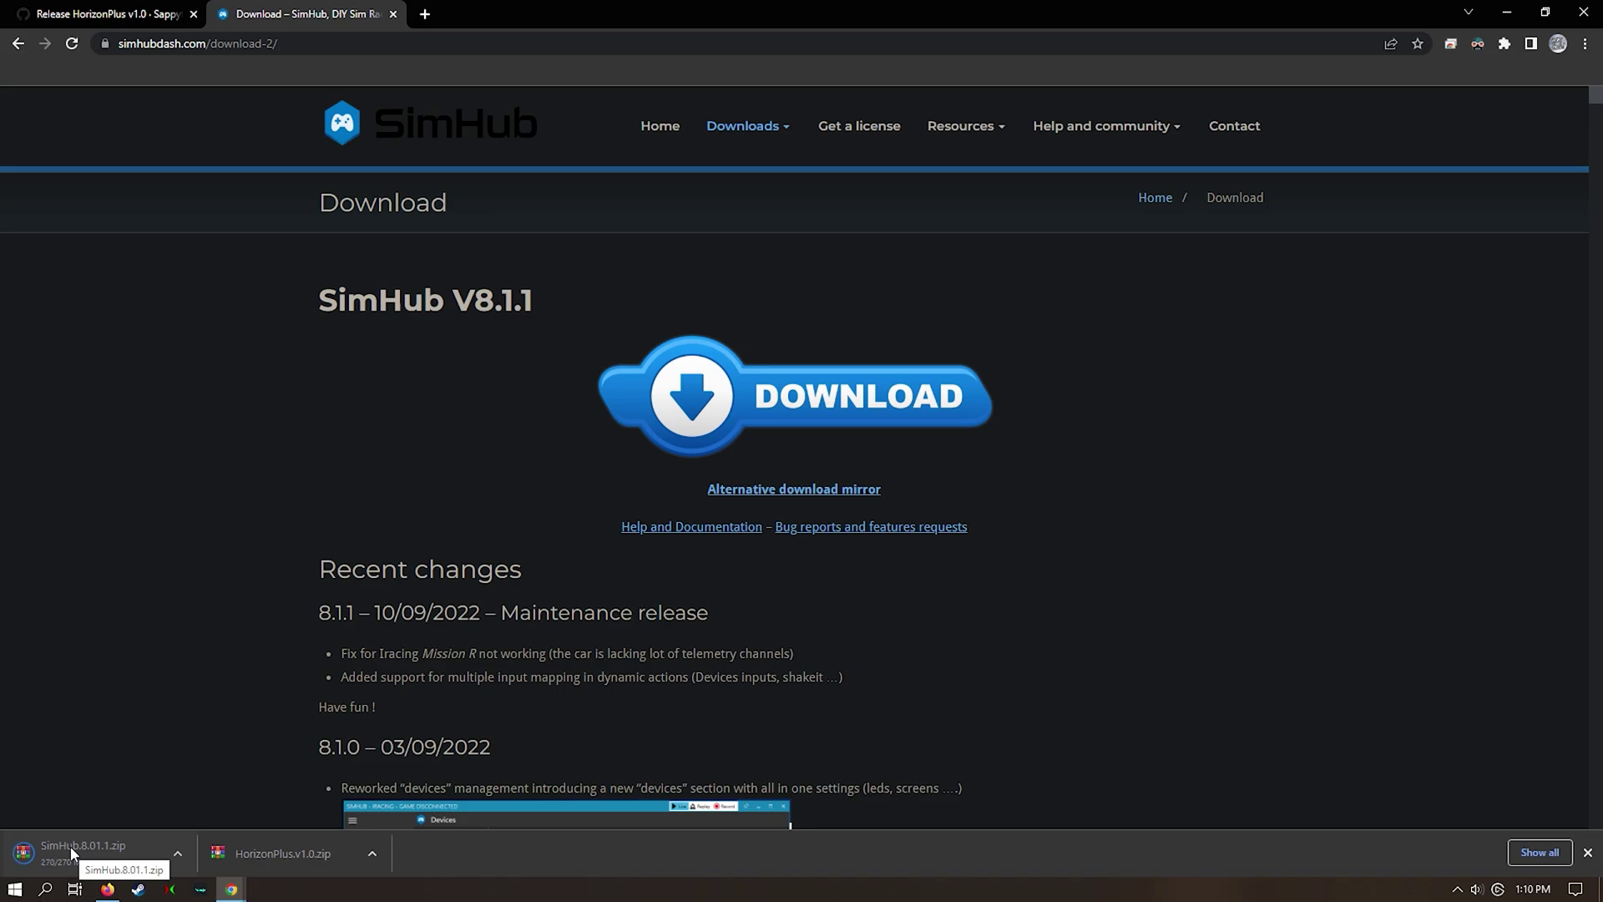
click(72, 853)
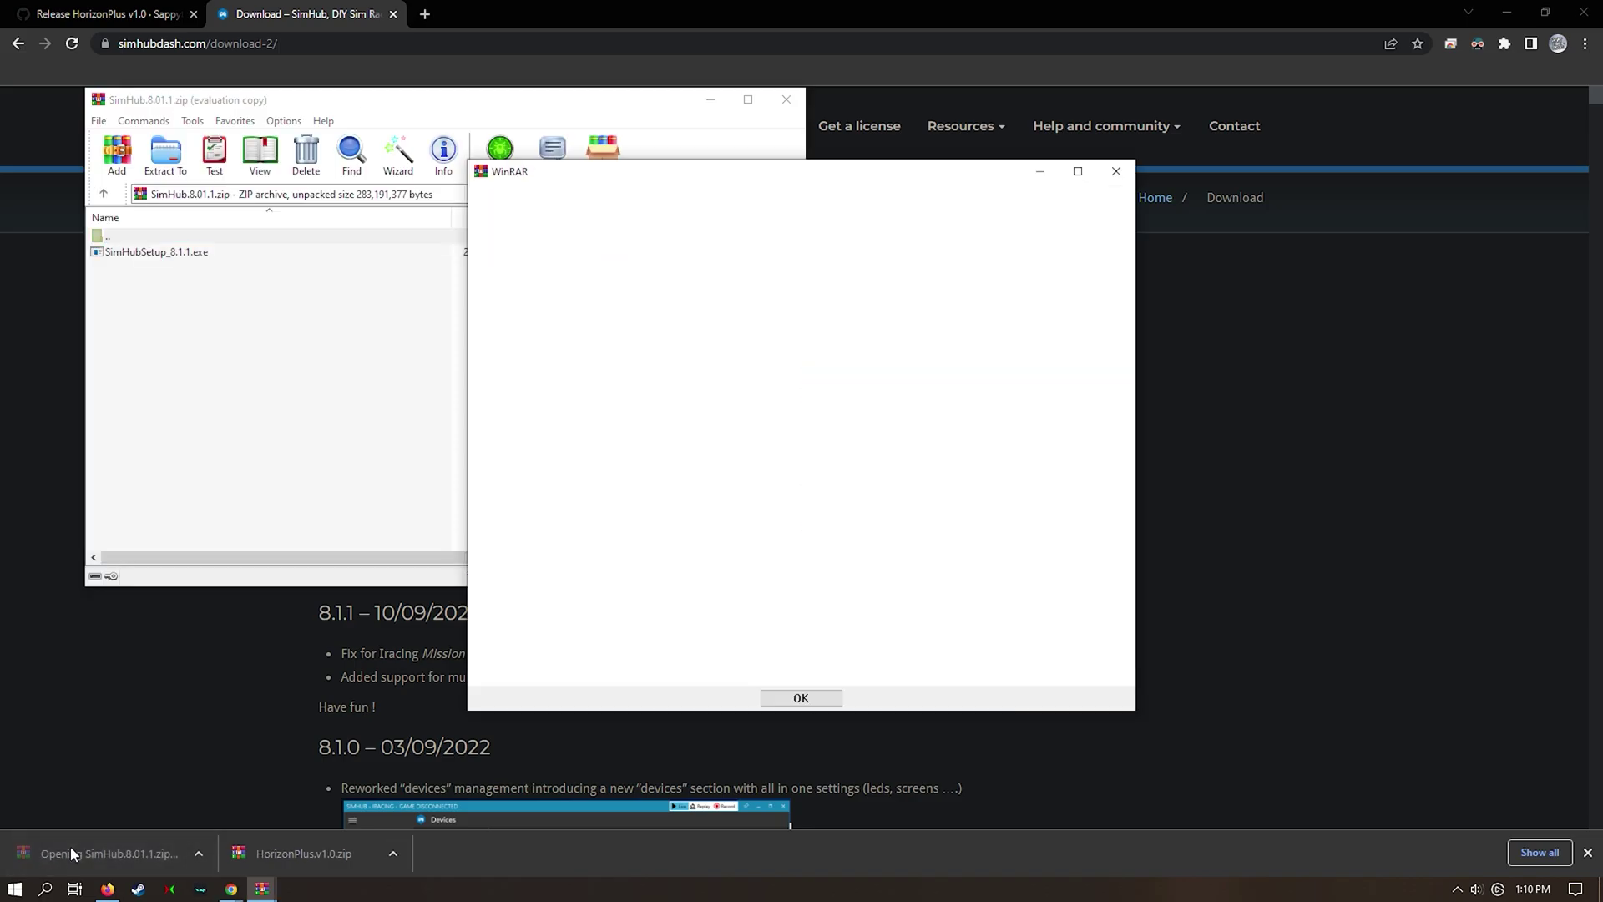
click(1107, 175)
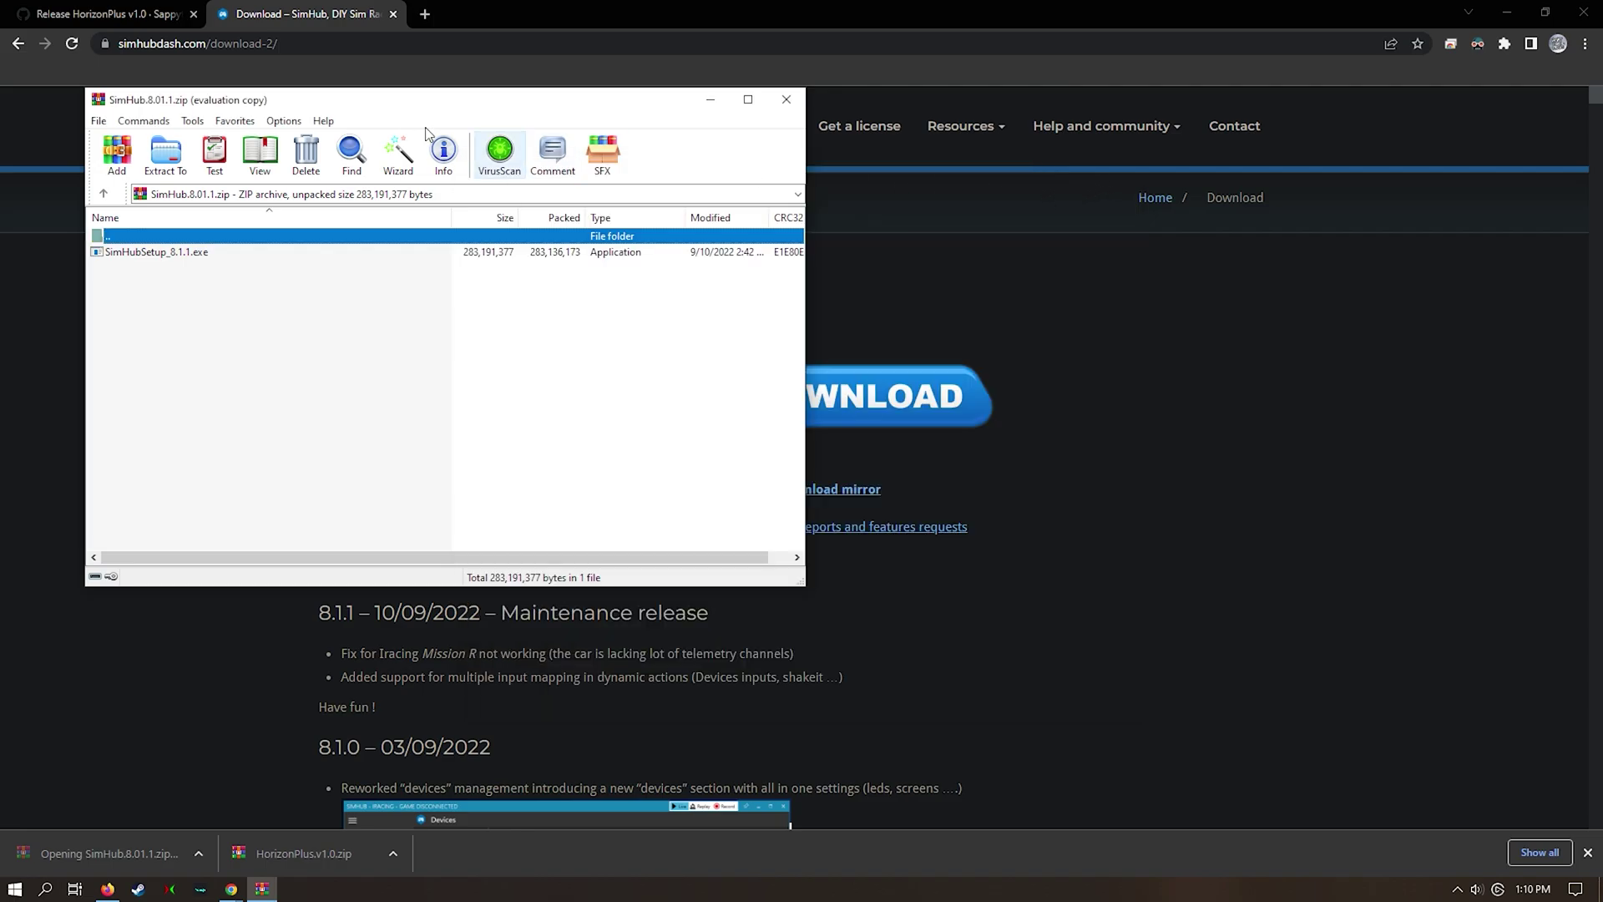
drag(395, 107, 744, 206)
double_click(529, 352)
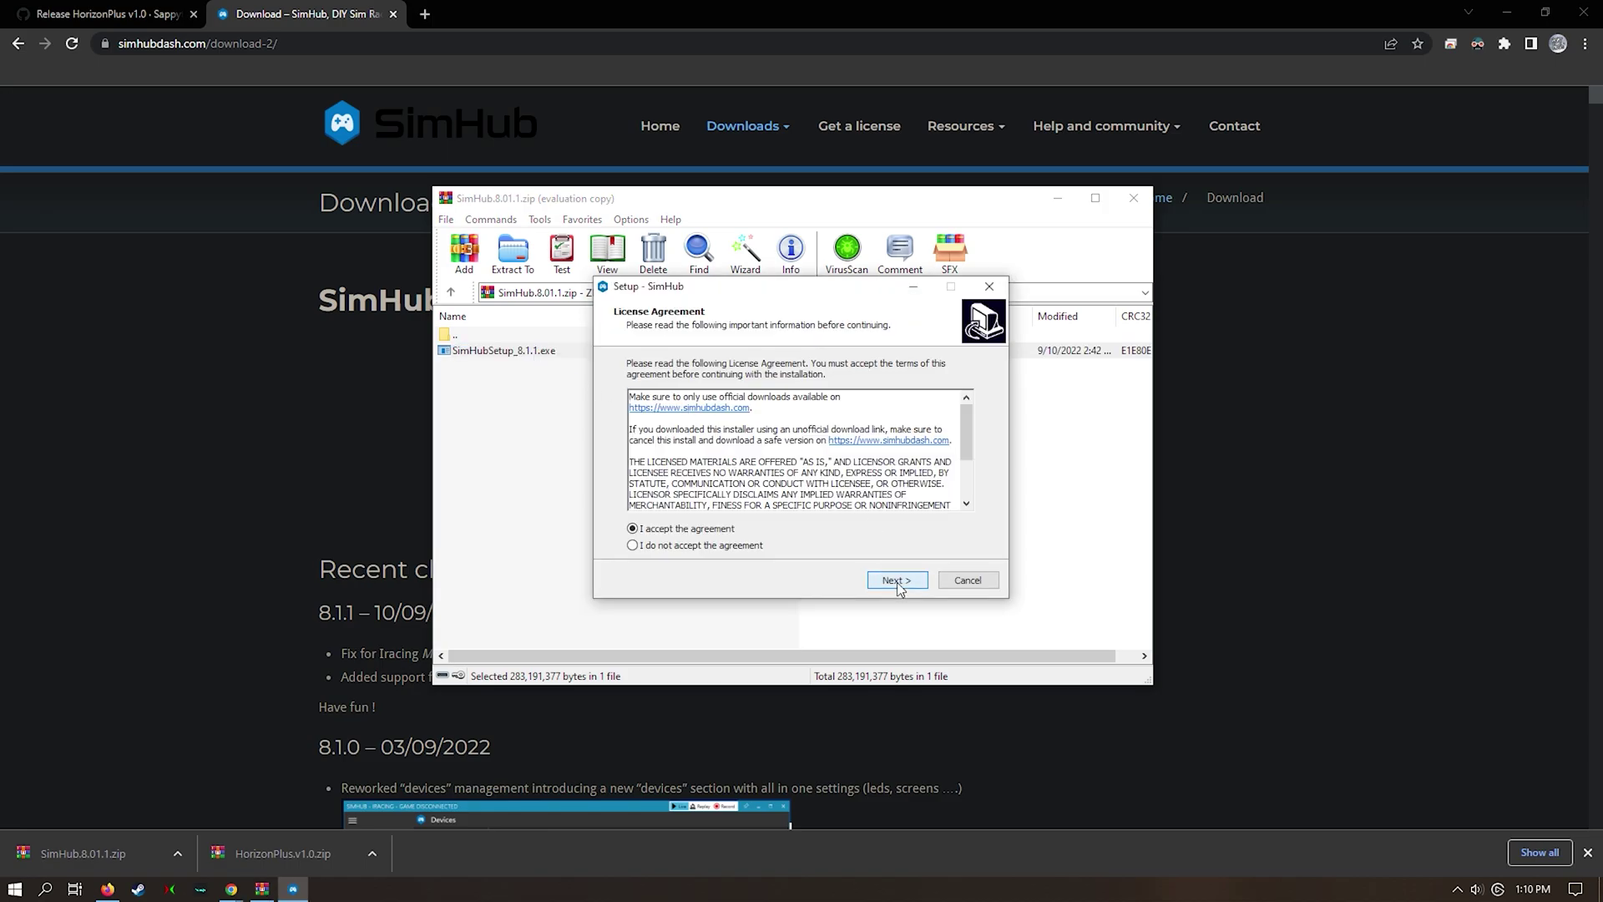
Keep the default folder C:\Program Files (x86)\SimHub and all tasks, and start installing
click(897, 580)
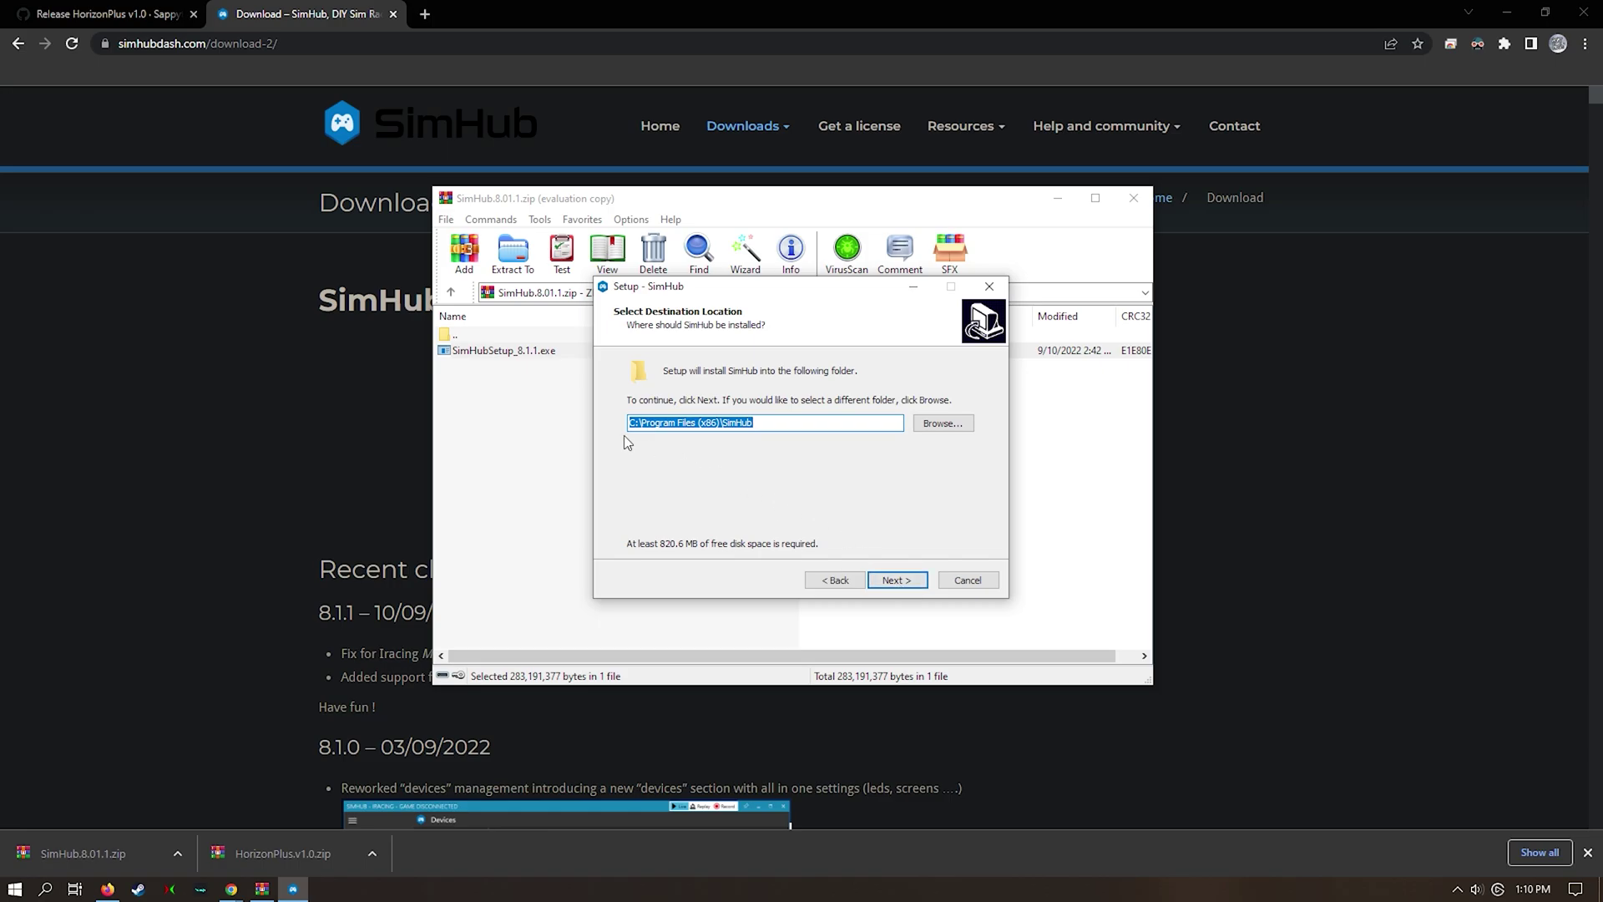
click(895, 582)
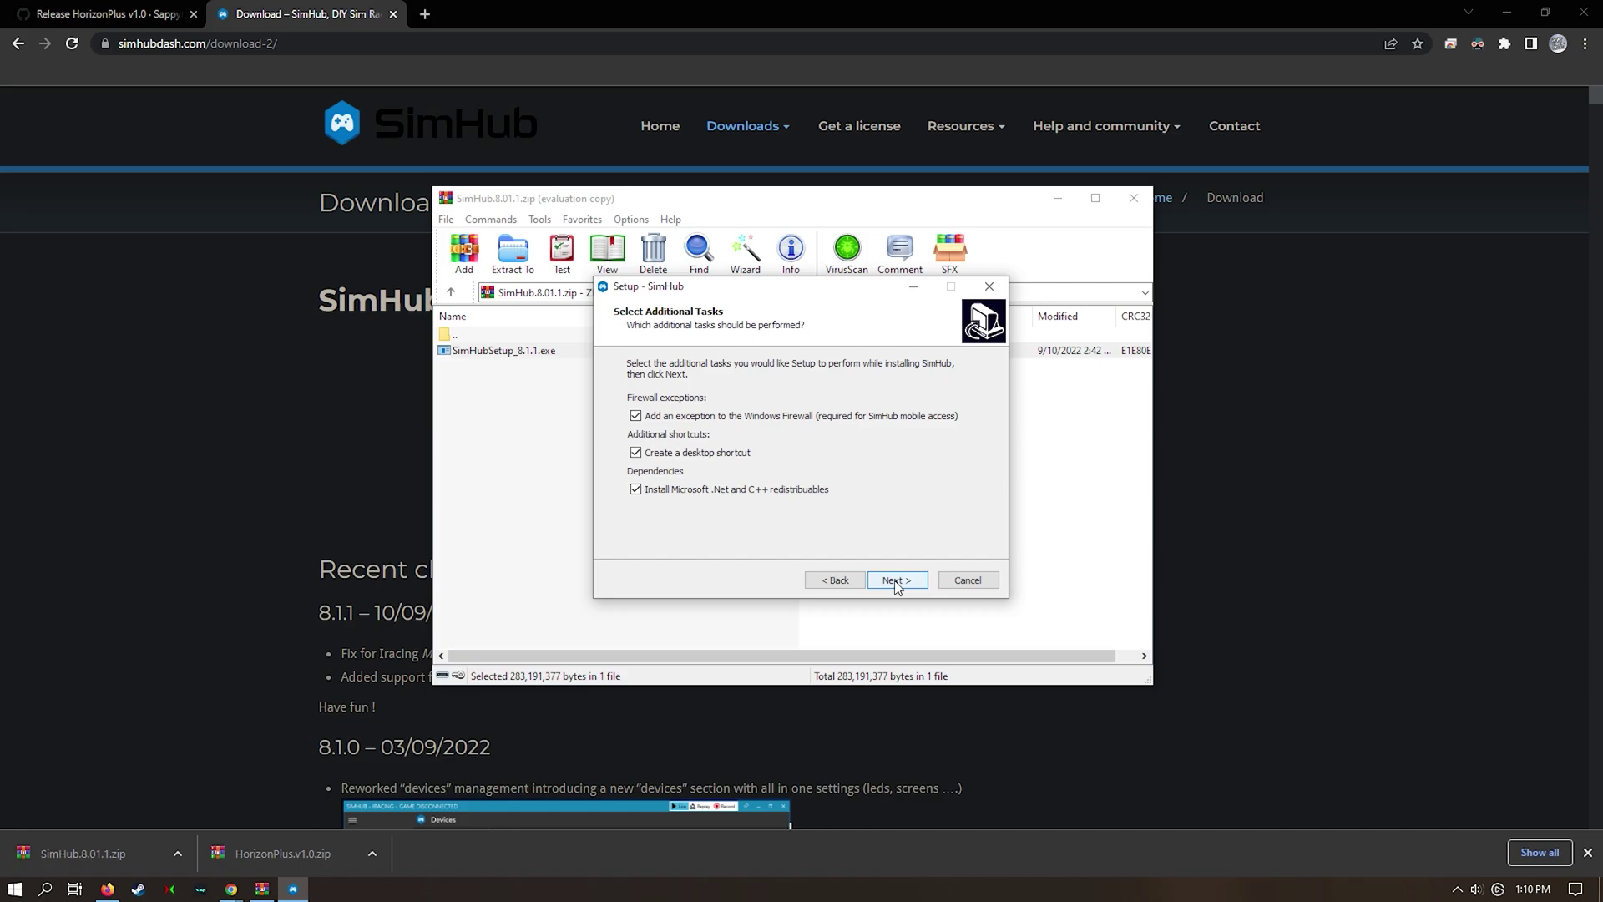
click(897, 582)
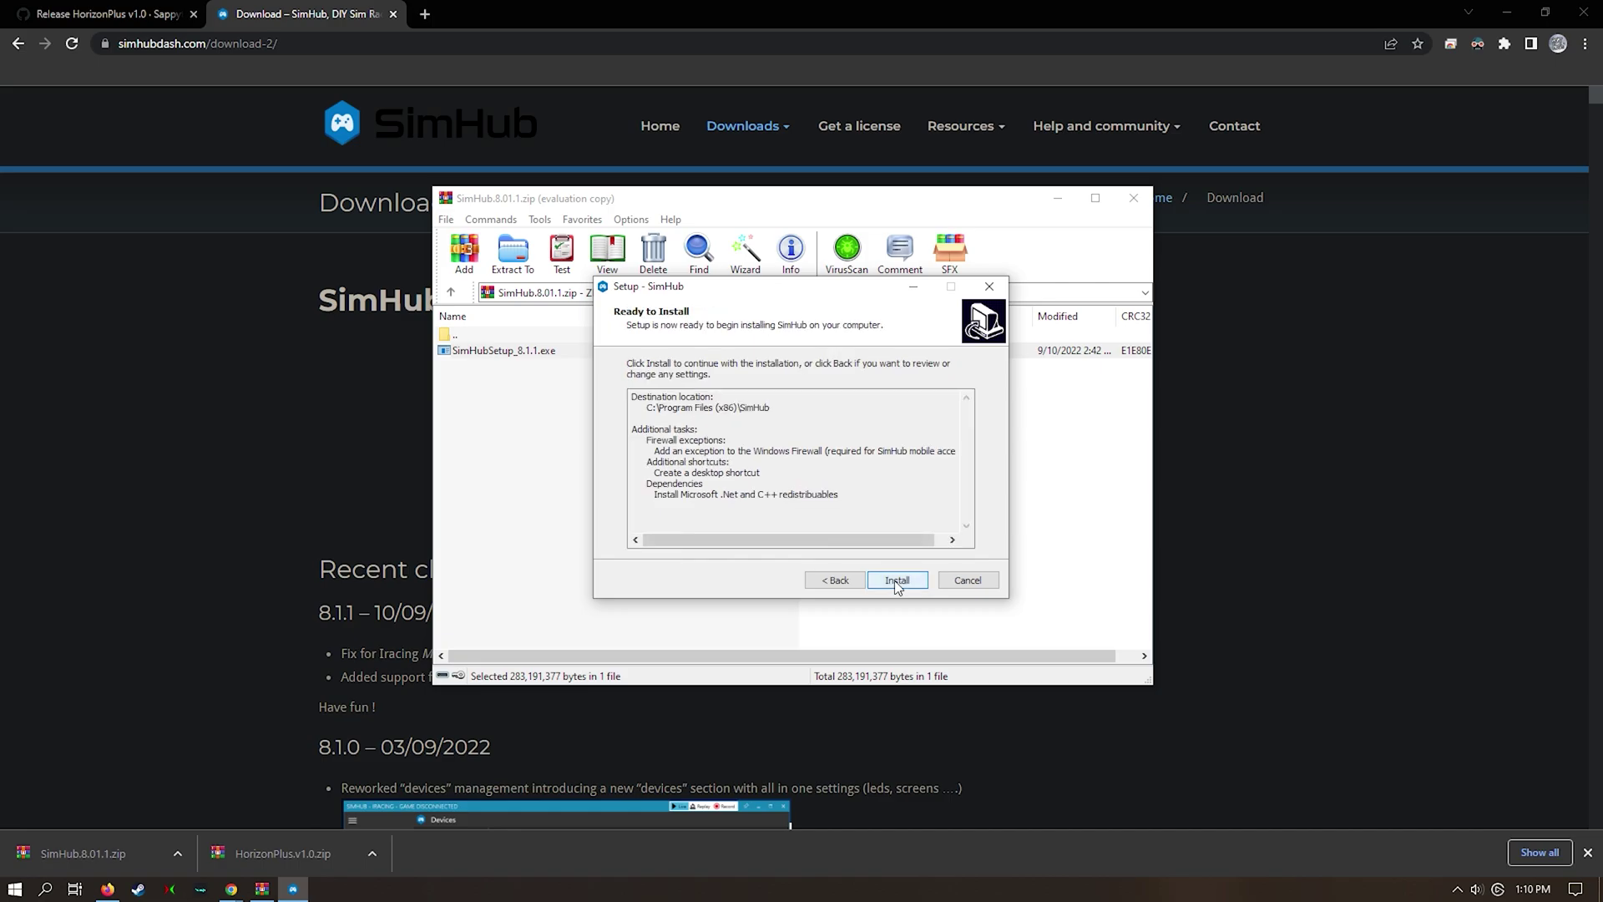
click(897, 582)
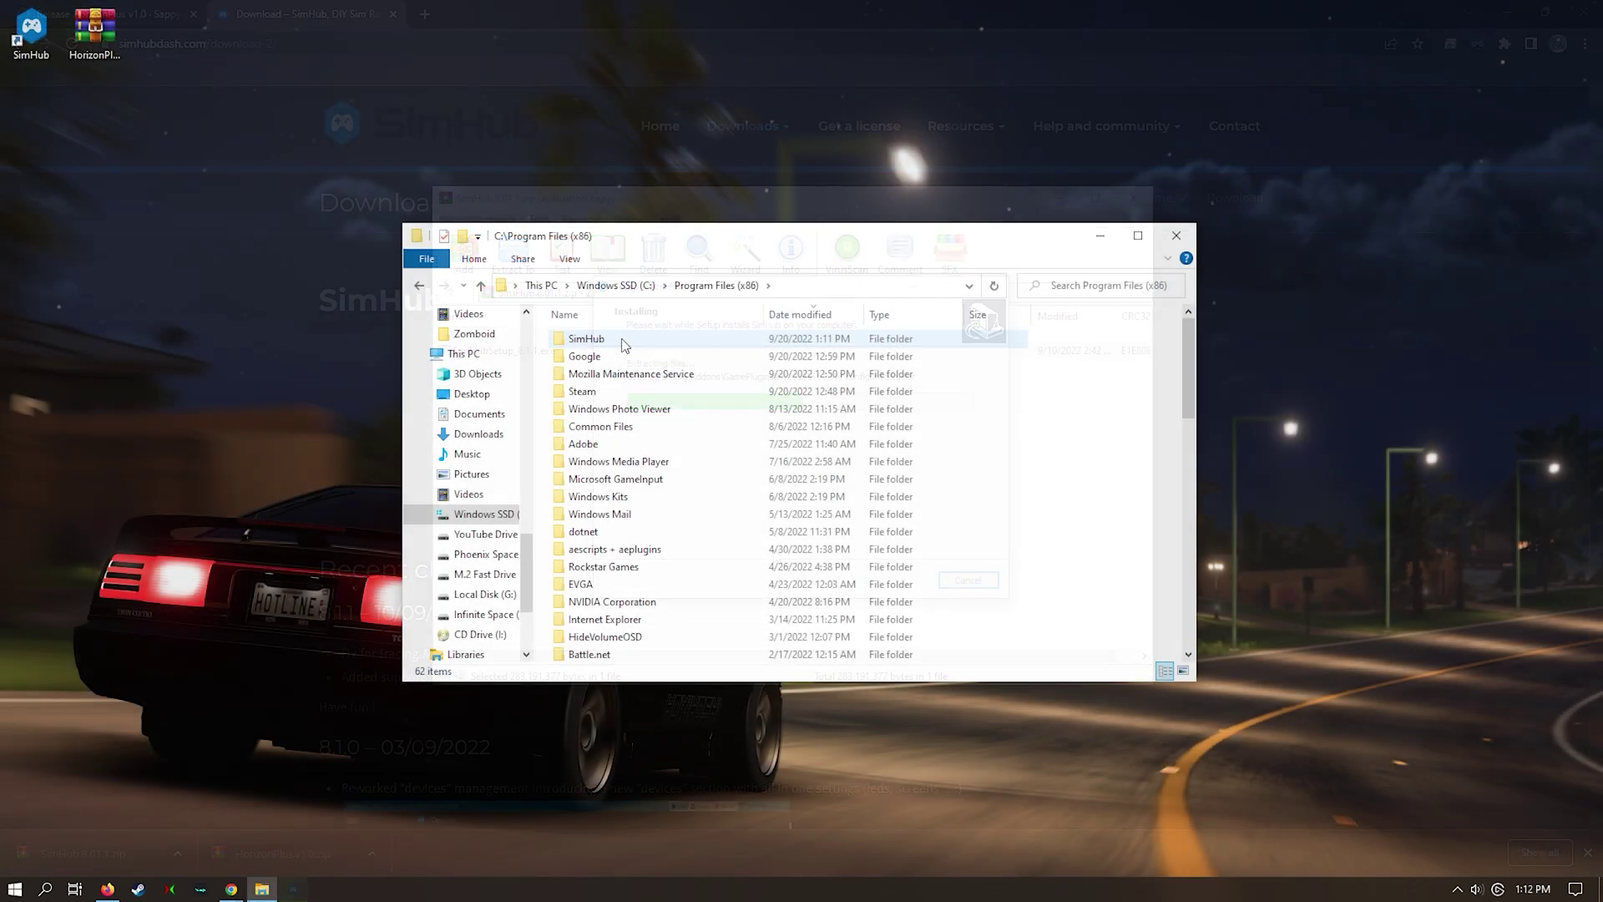
Open the SimHub install folder and the HorizonPlus v1.0 folder inside HorizonPlus.v1.0.zip side by side
double_click(622, 339)
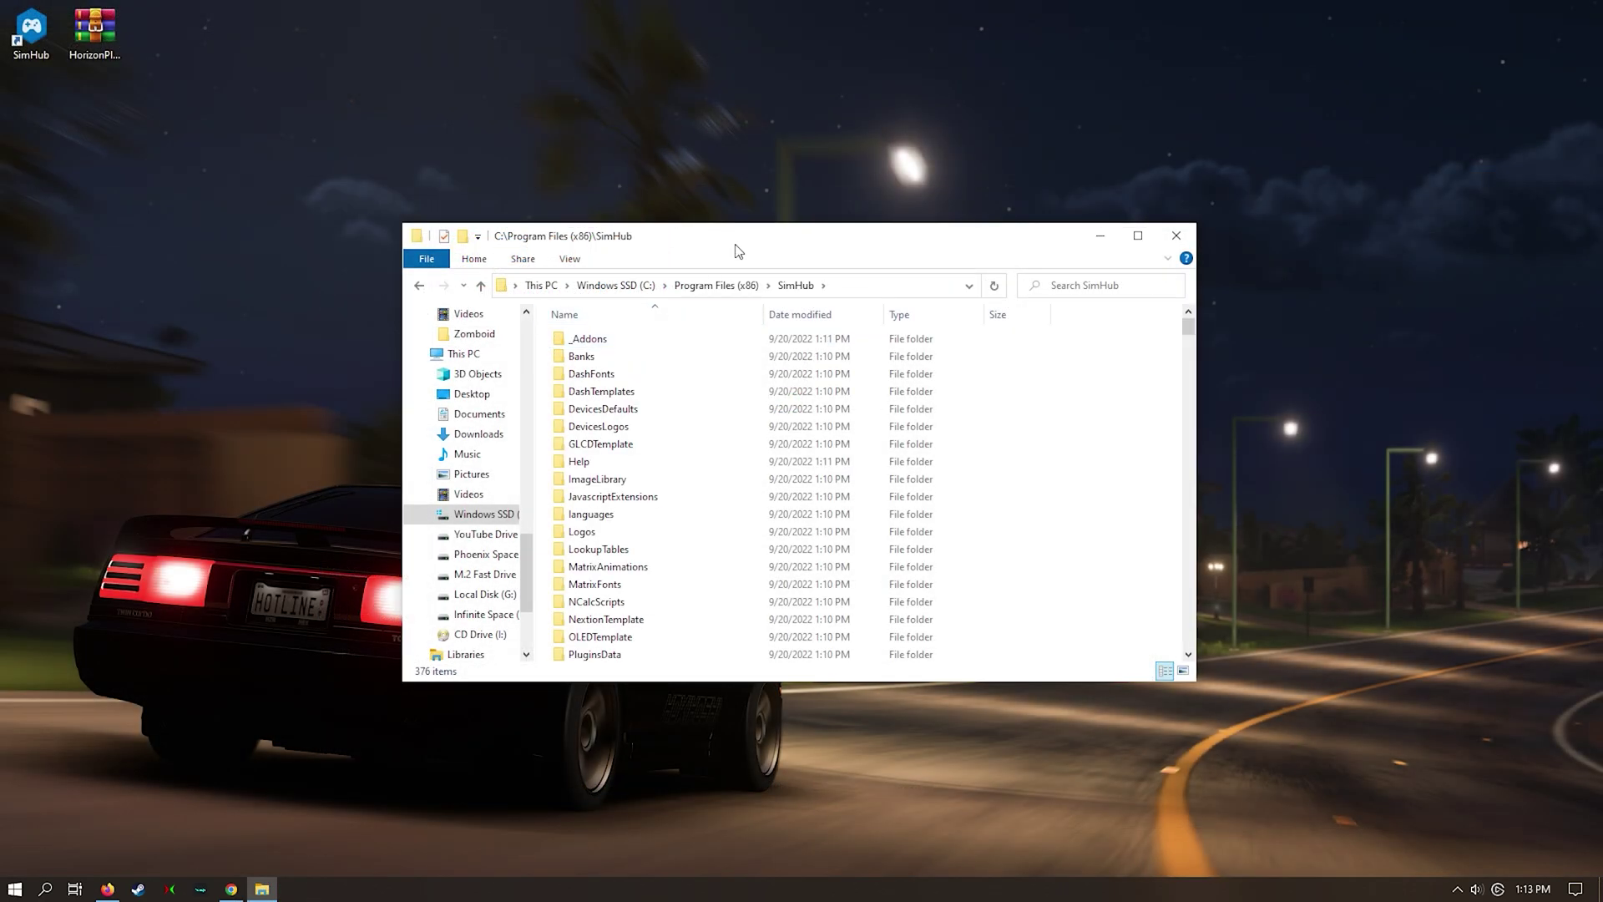
drag(740, 250, 400, 141)
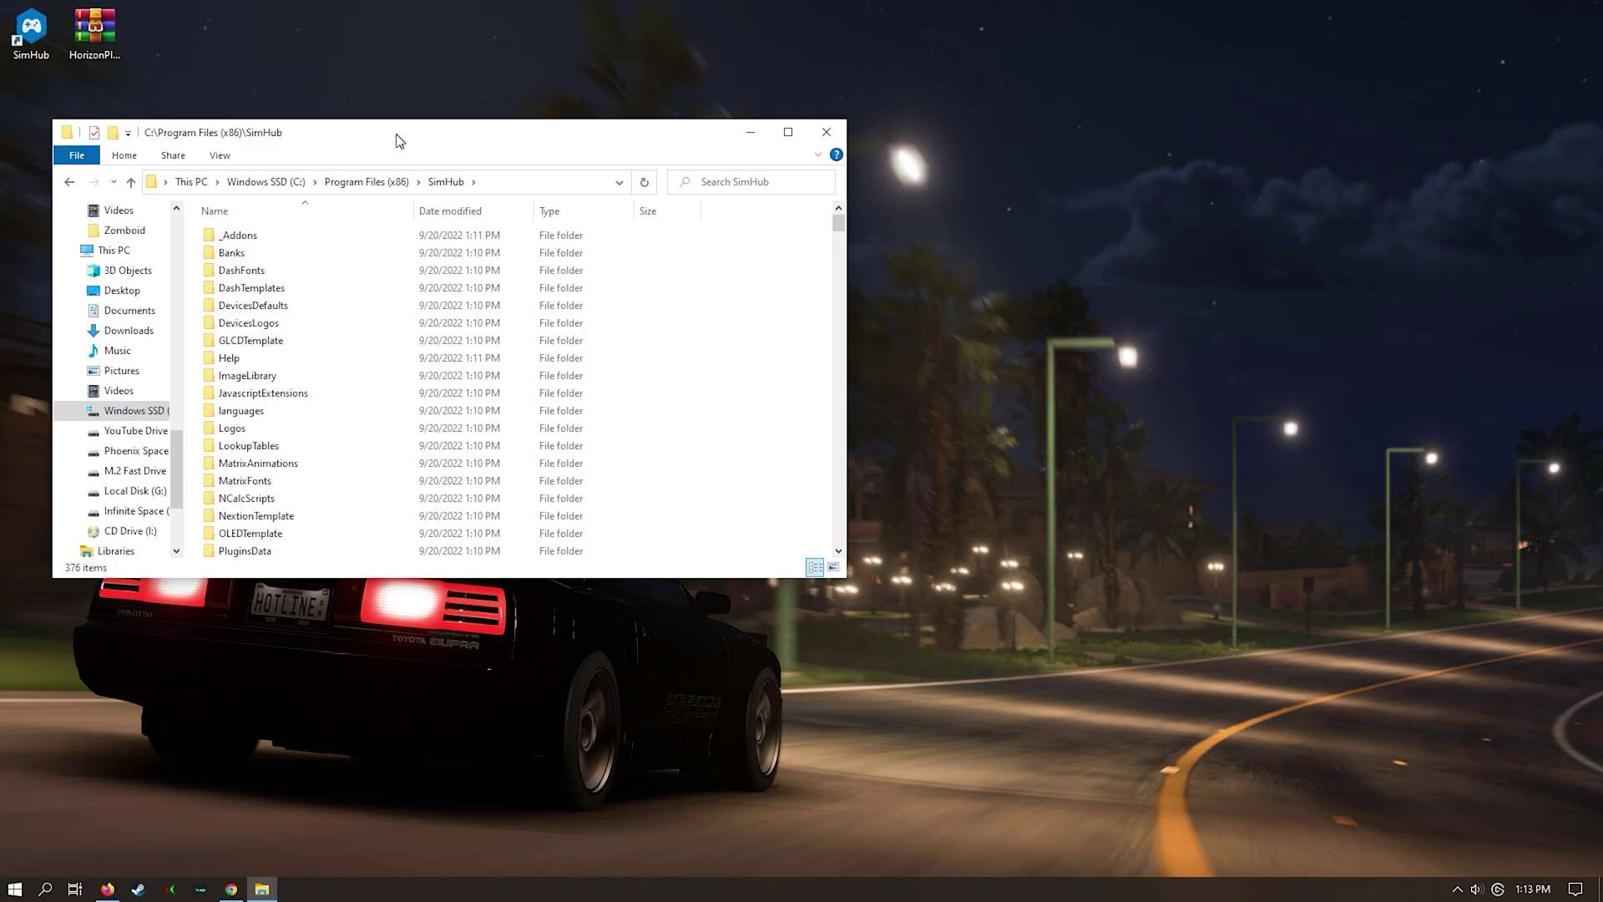
double_click(93, 35)
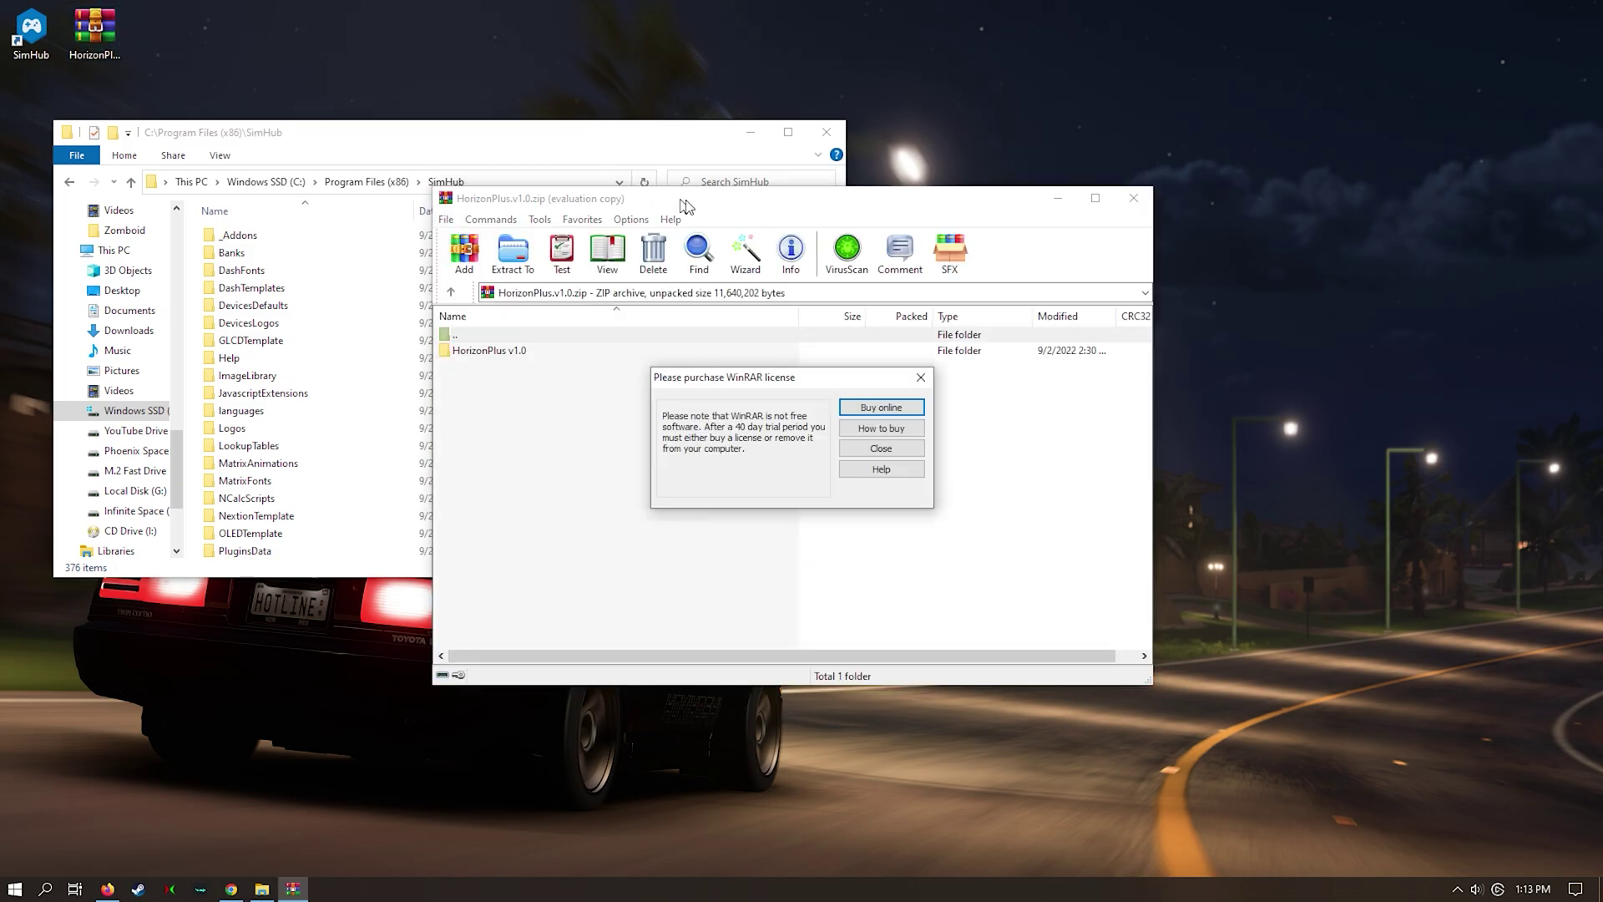
click(855, 451)
drag(716, 203, 1070, 267)
double_click(868, 417)
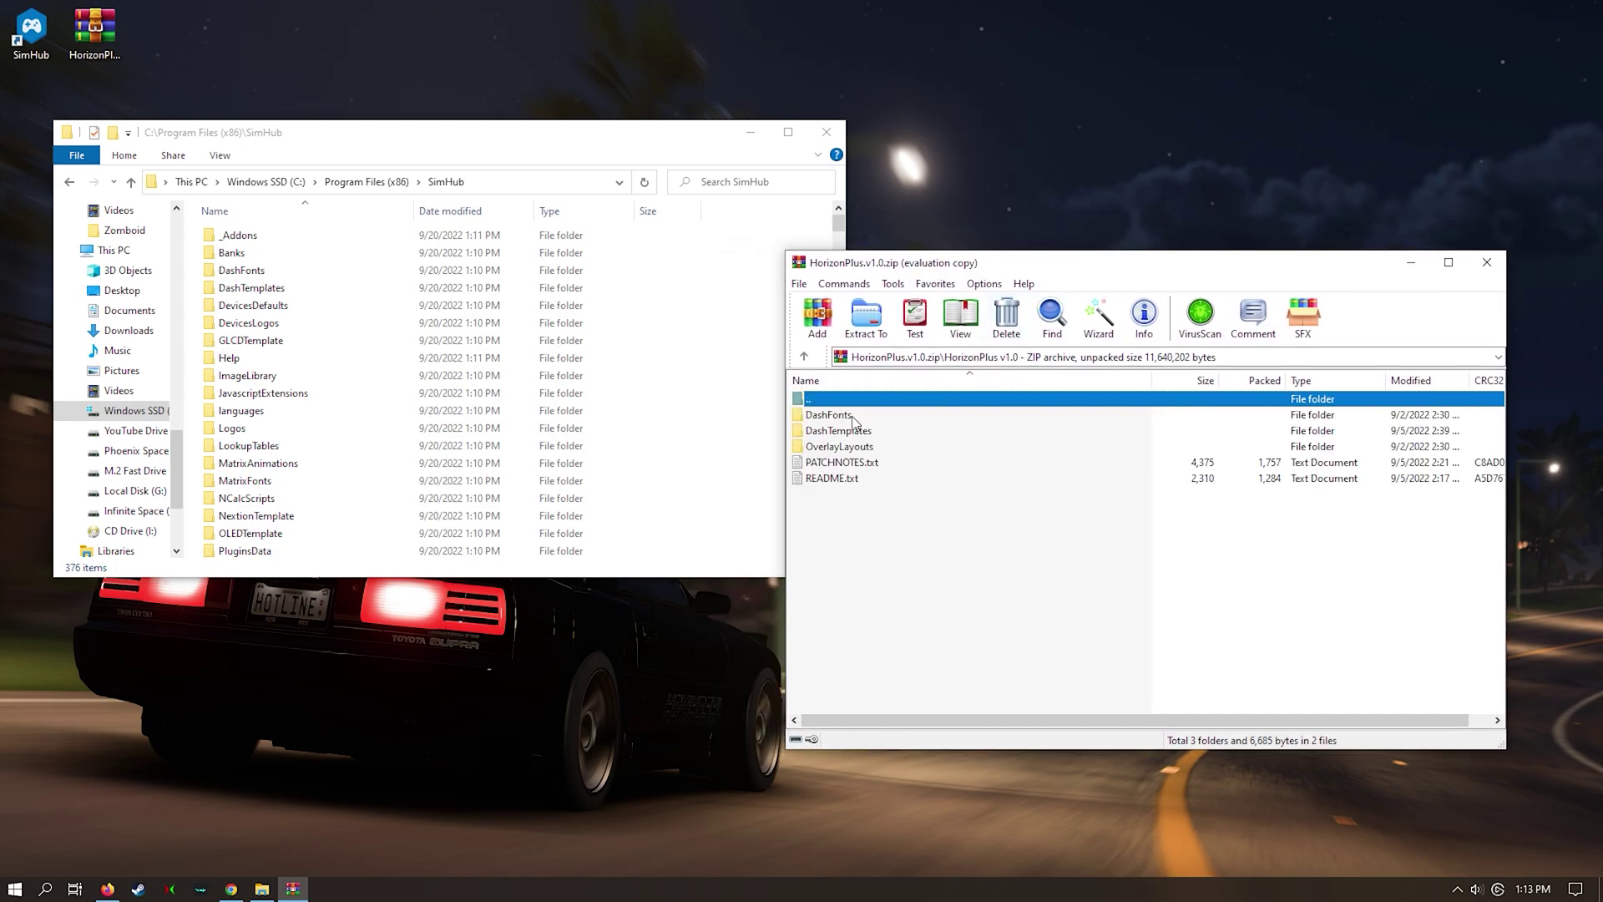
Copy the DashFonts, DashTemplates and OverlayLayouts folders into the SimHub folder
click(849, 415)
ctrl+click(852, 431)
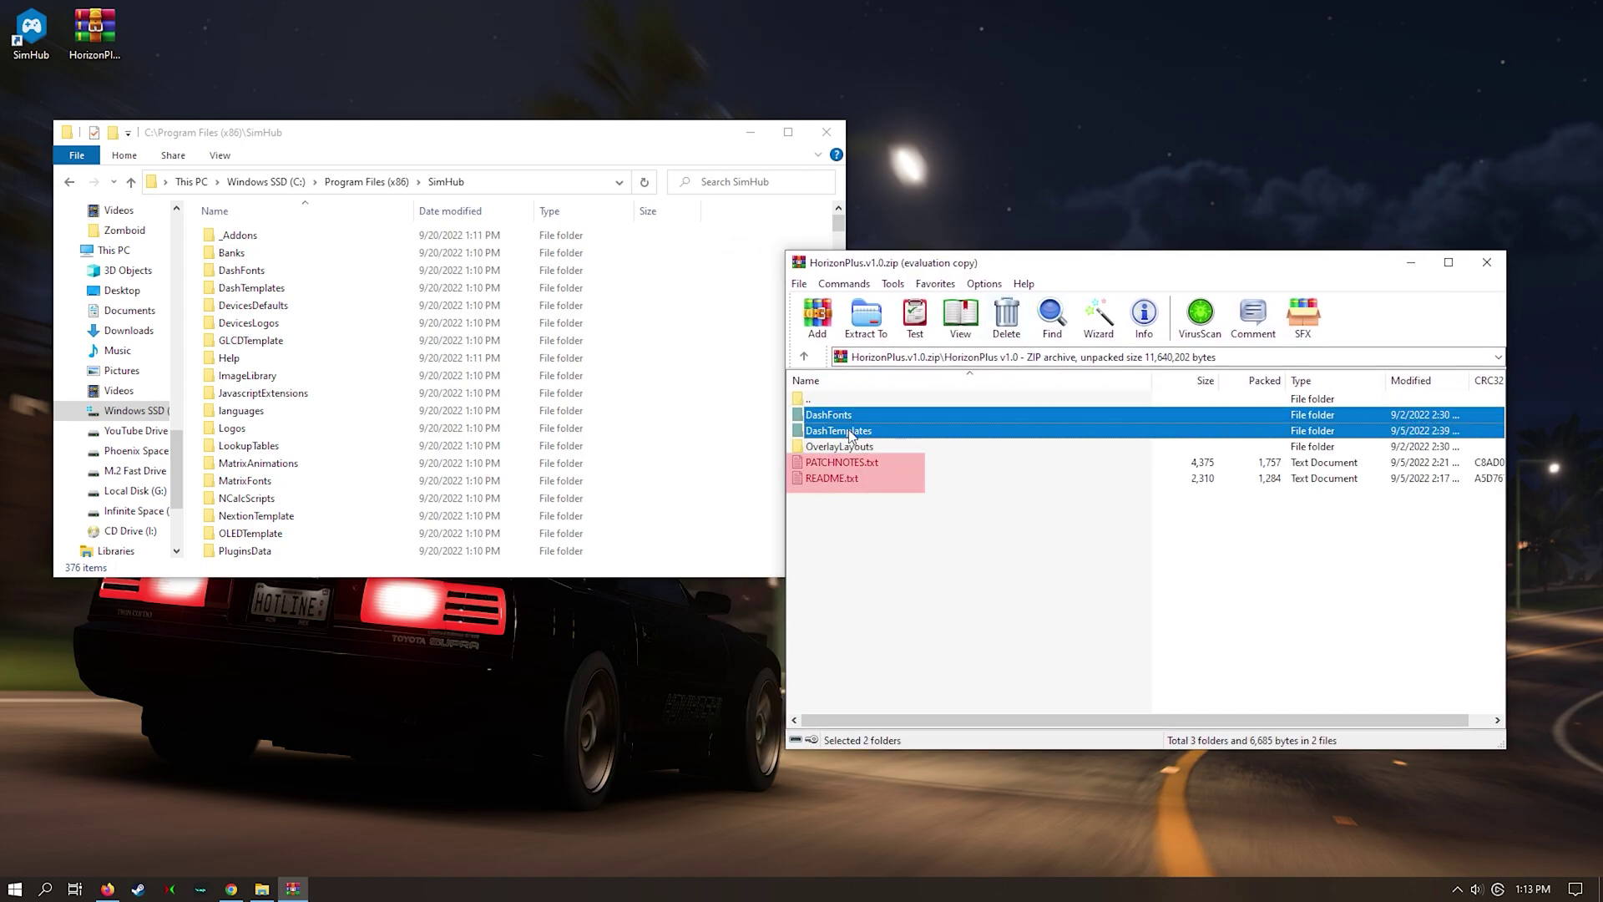
ctrl+click(881, 451)
drag(975, 428, 748, 381)
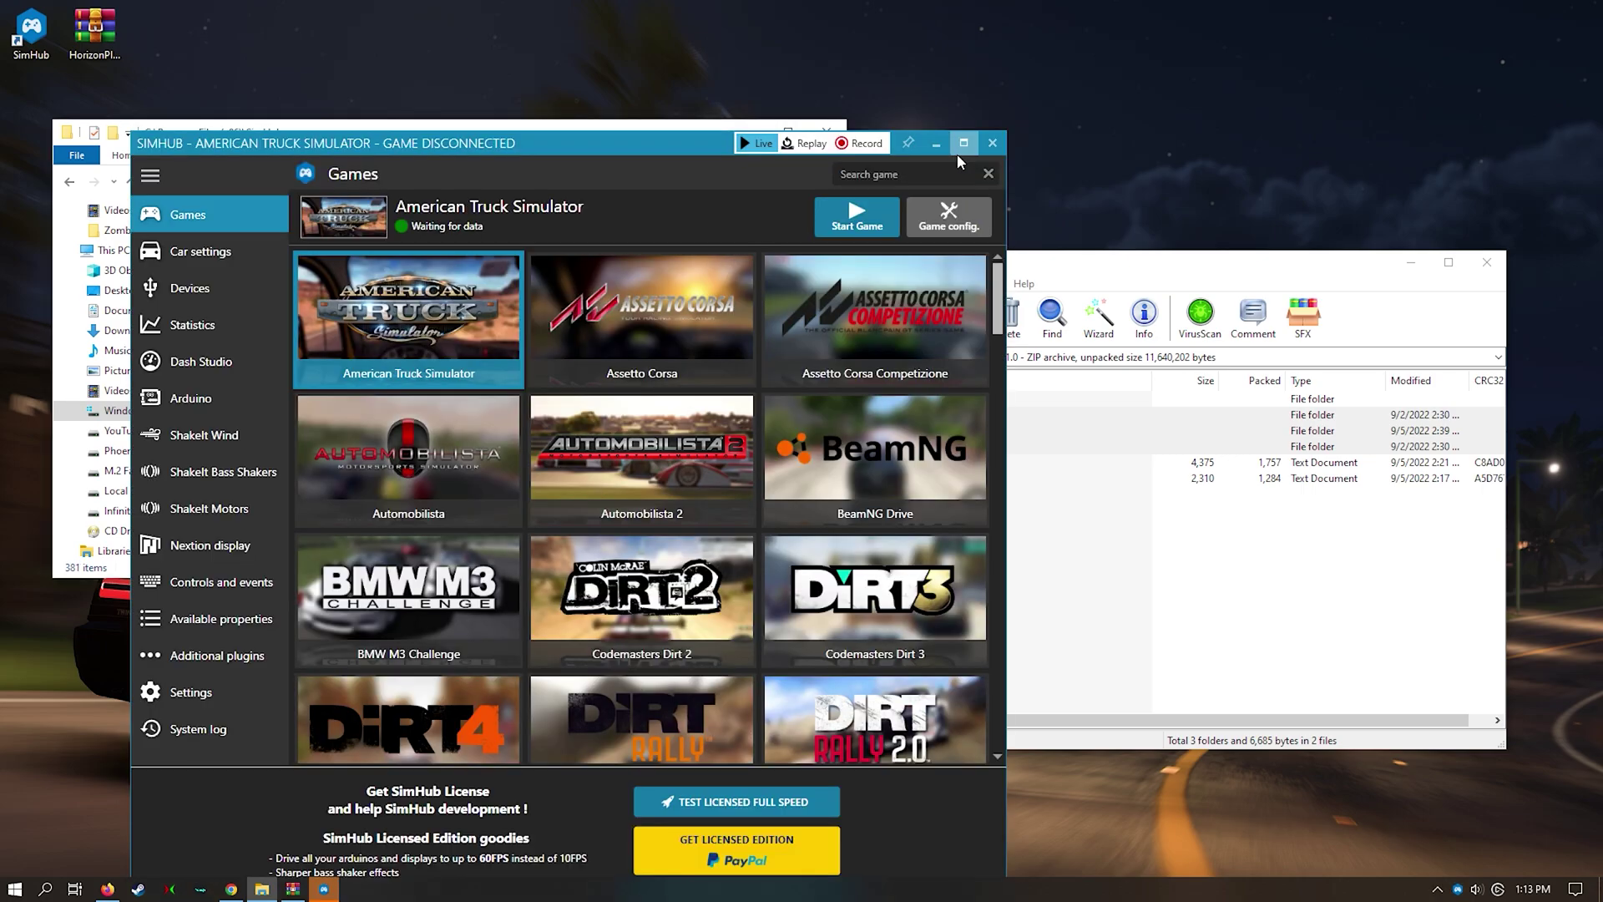
Pick Forza Horizon 5 as SimHub's game and confirm the manual telemetry notice
click(960, 147)
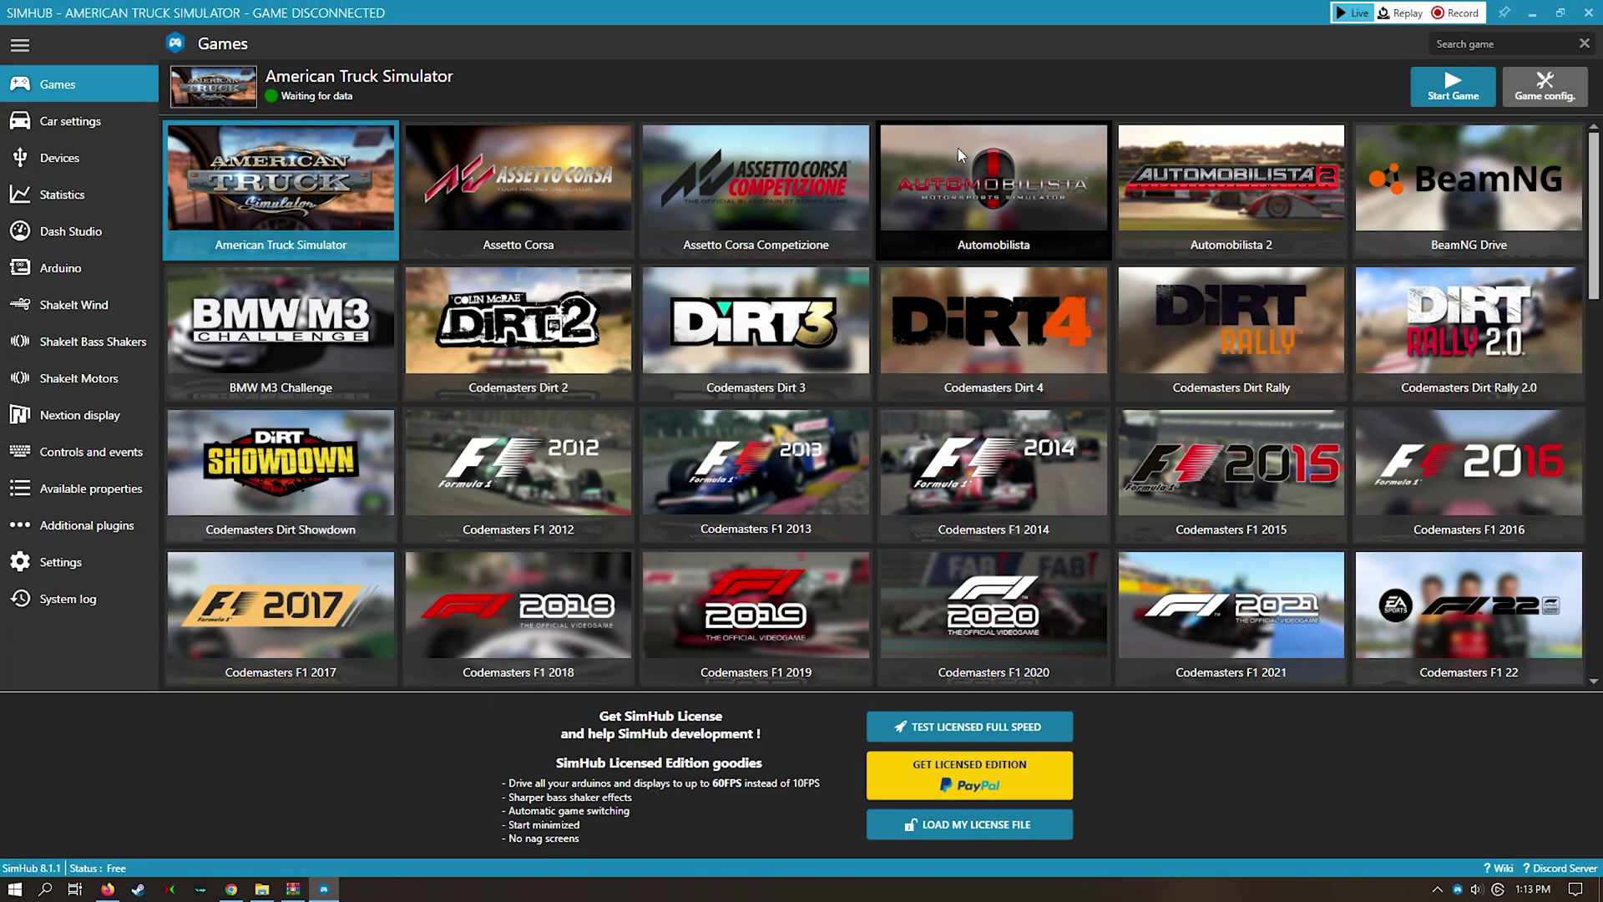
scroll(1055, 407, down, 5)
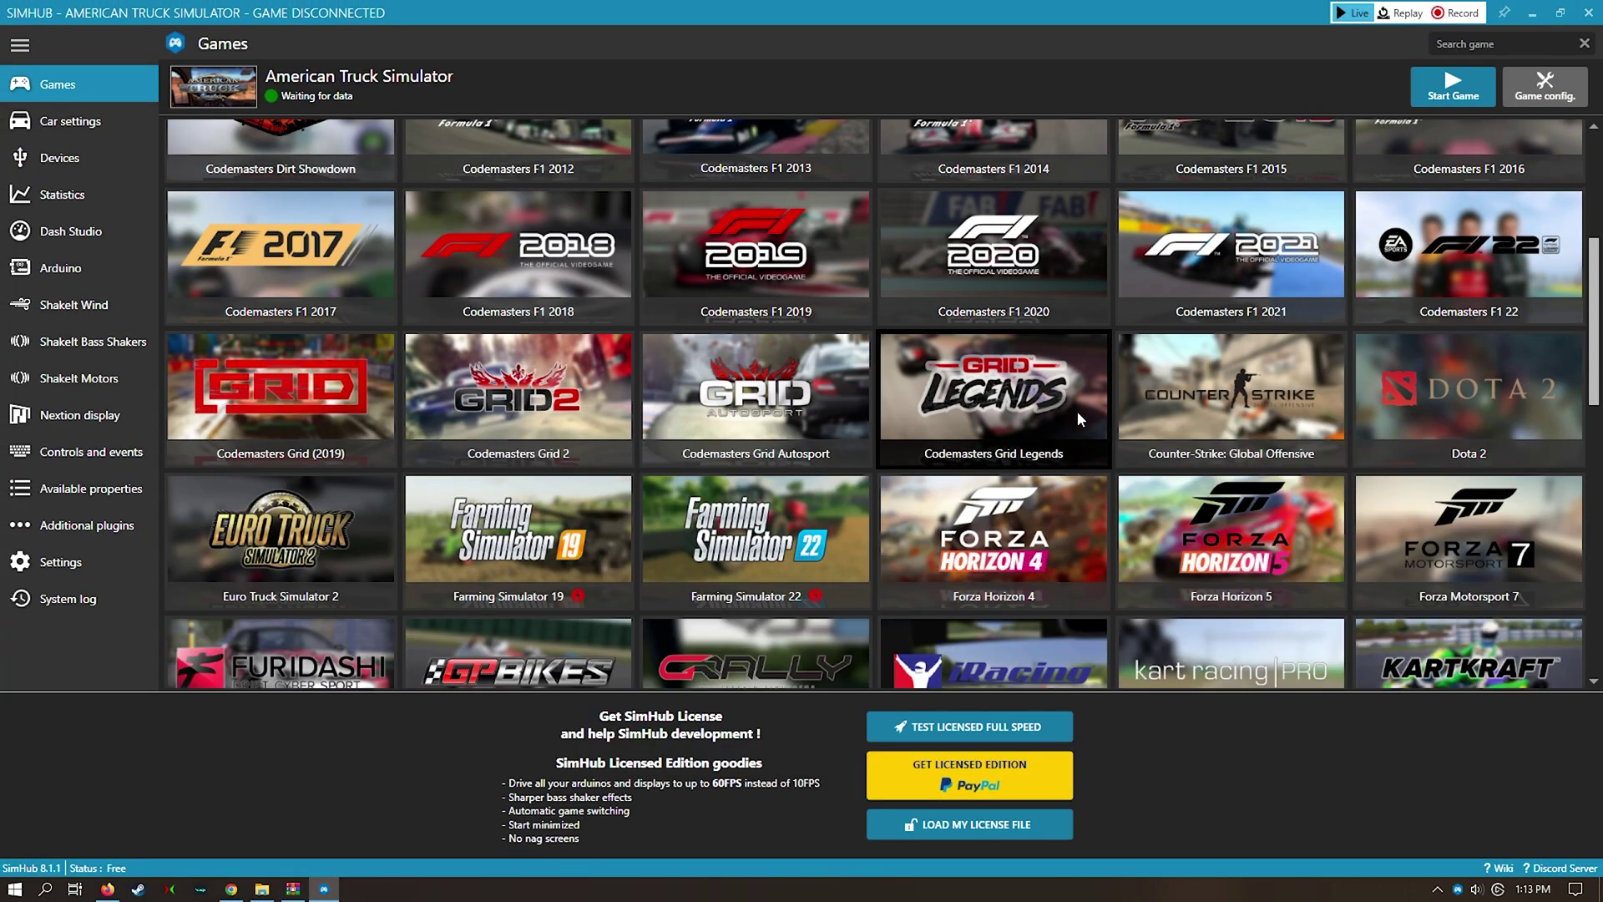
click(1193, 545)
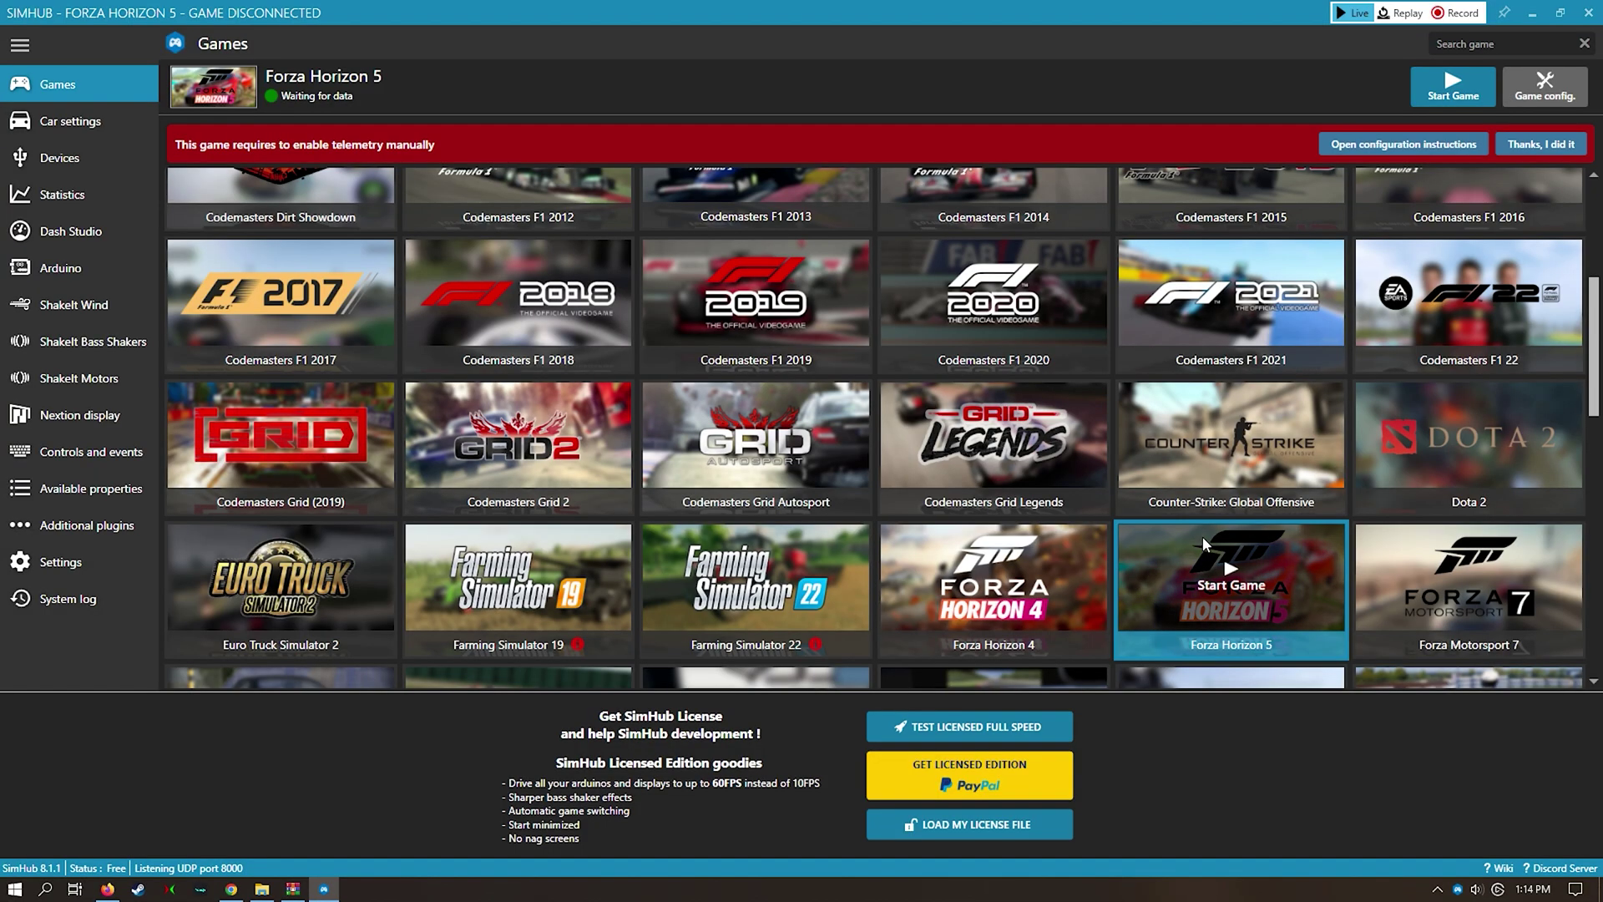
click(1542, 147)
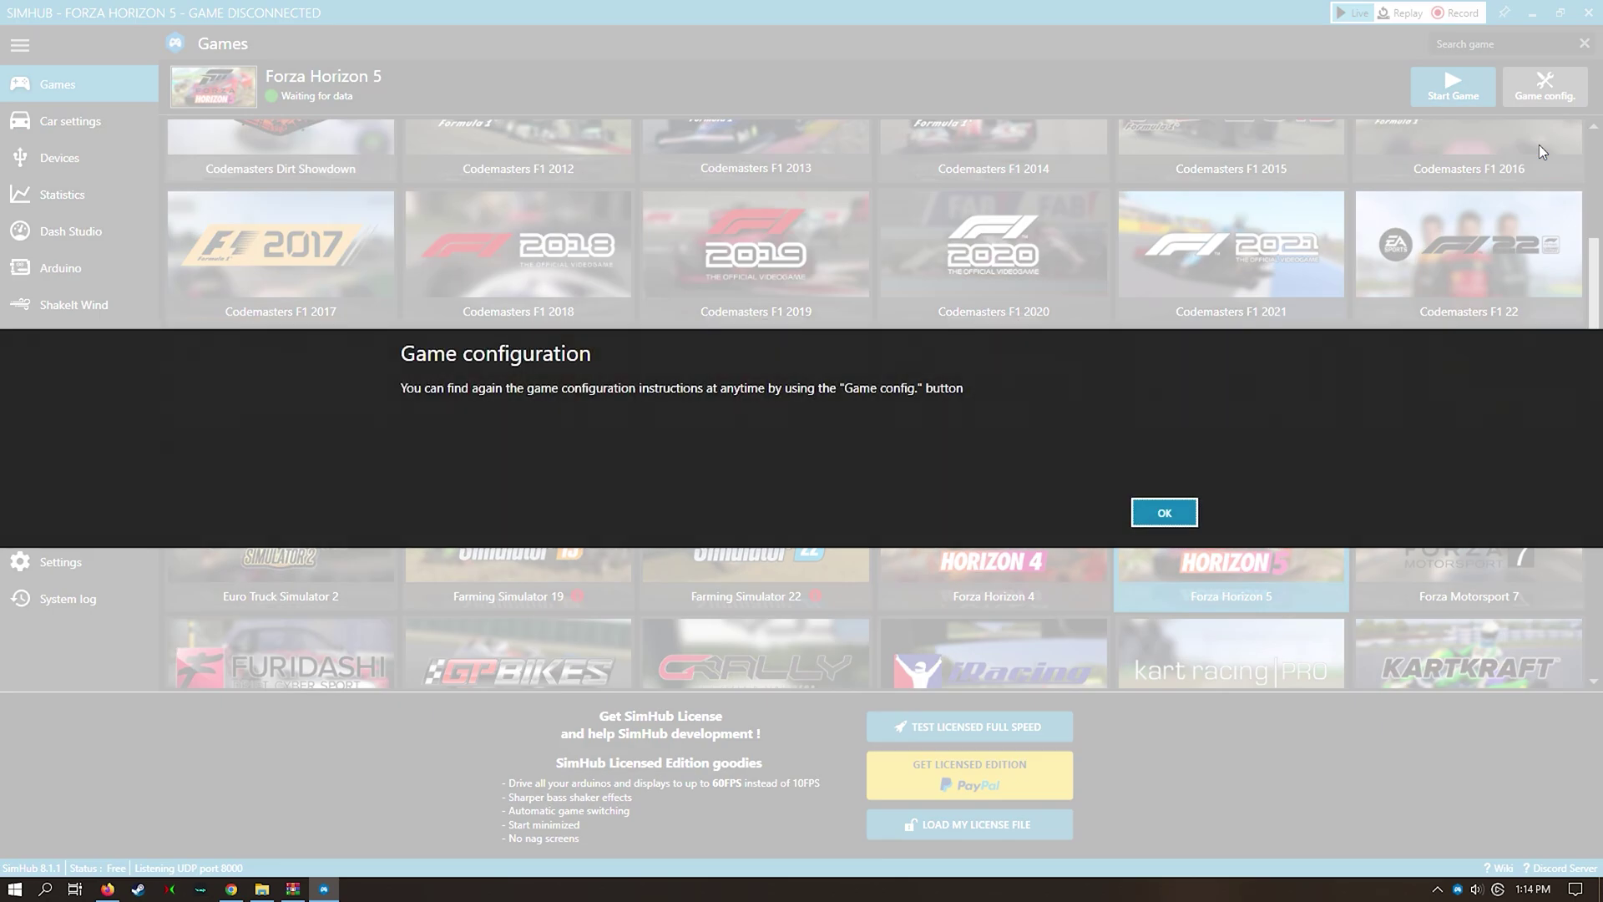
click(1164, 513)
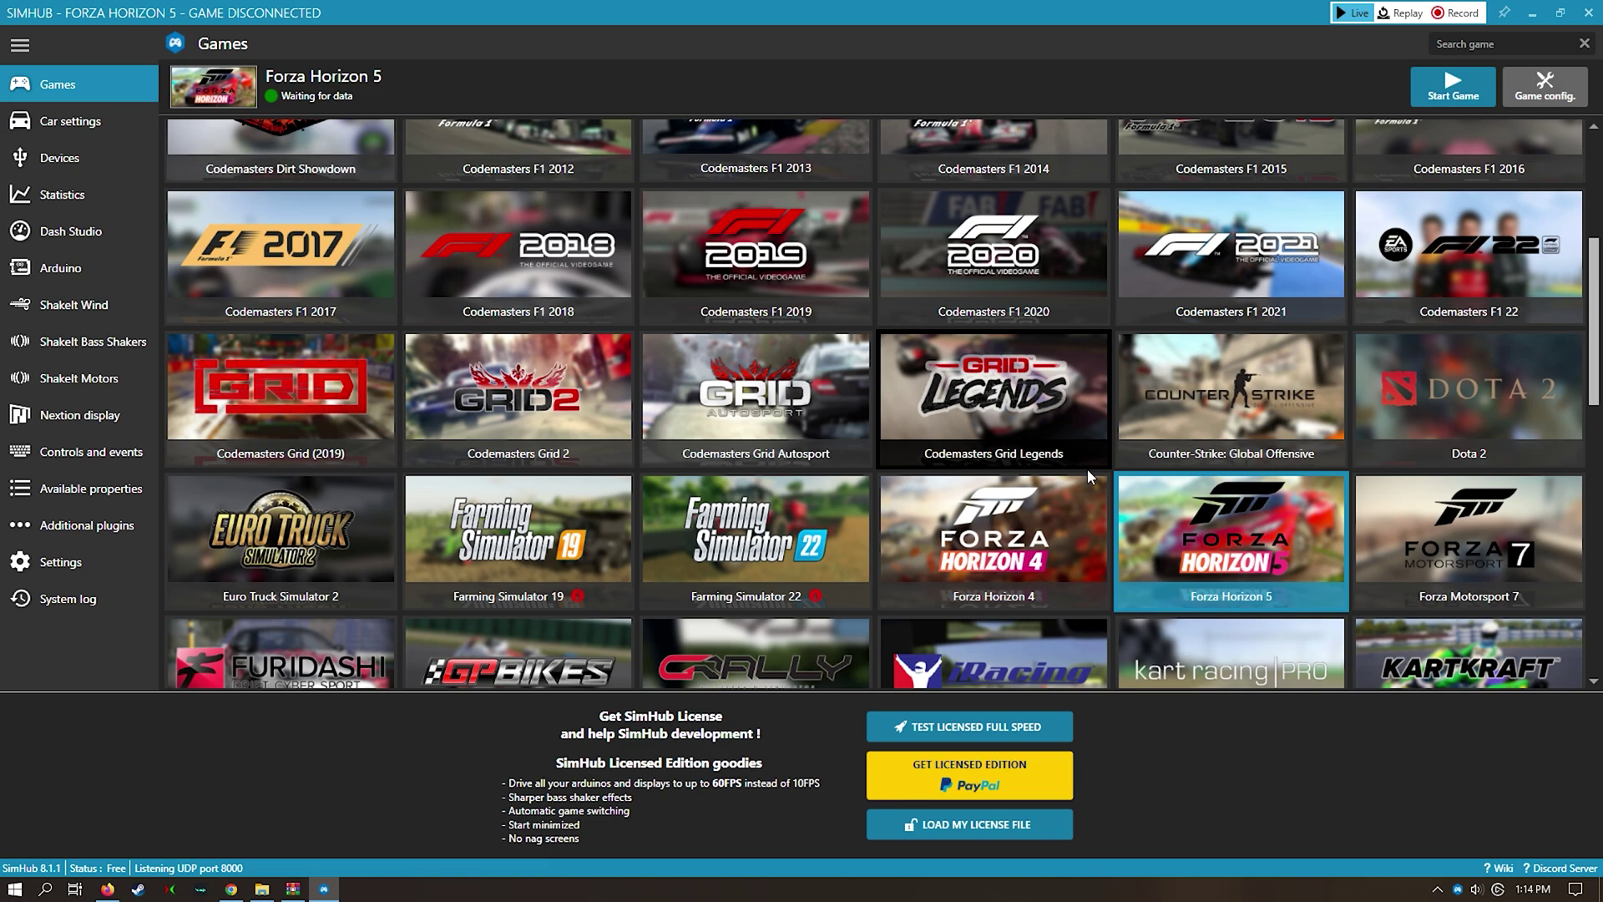
Show Dash Studio's Overlays list with the HorizonPlus layouts, then open Forza Horizon 5's Settings
click(73, 233)
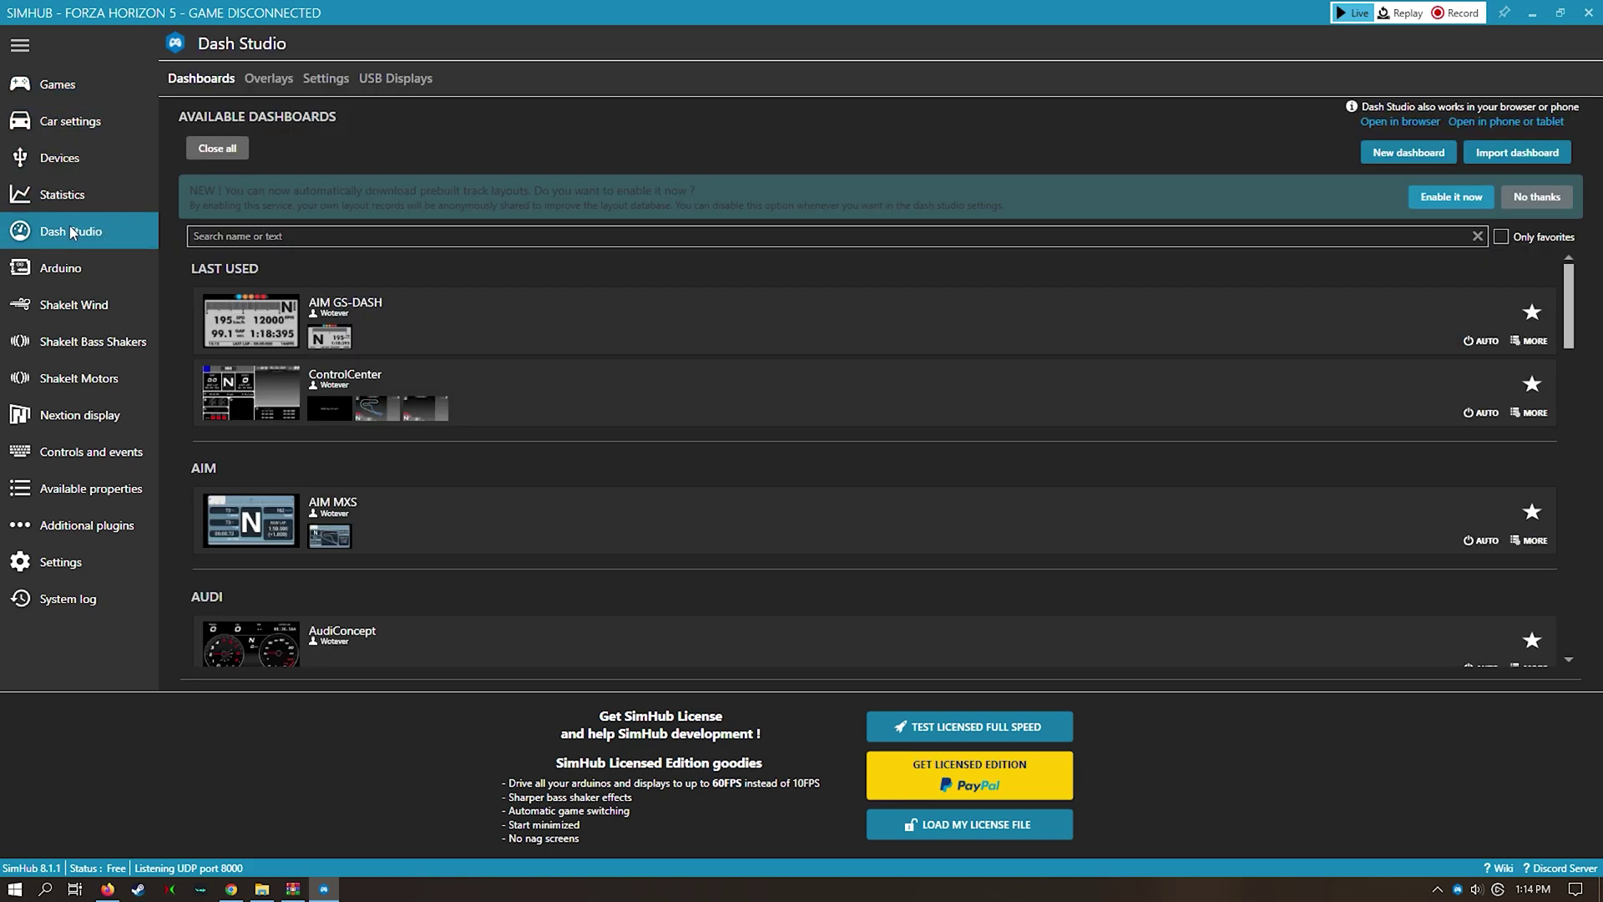
click(265, 80)
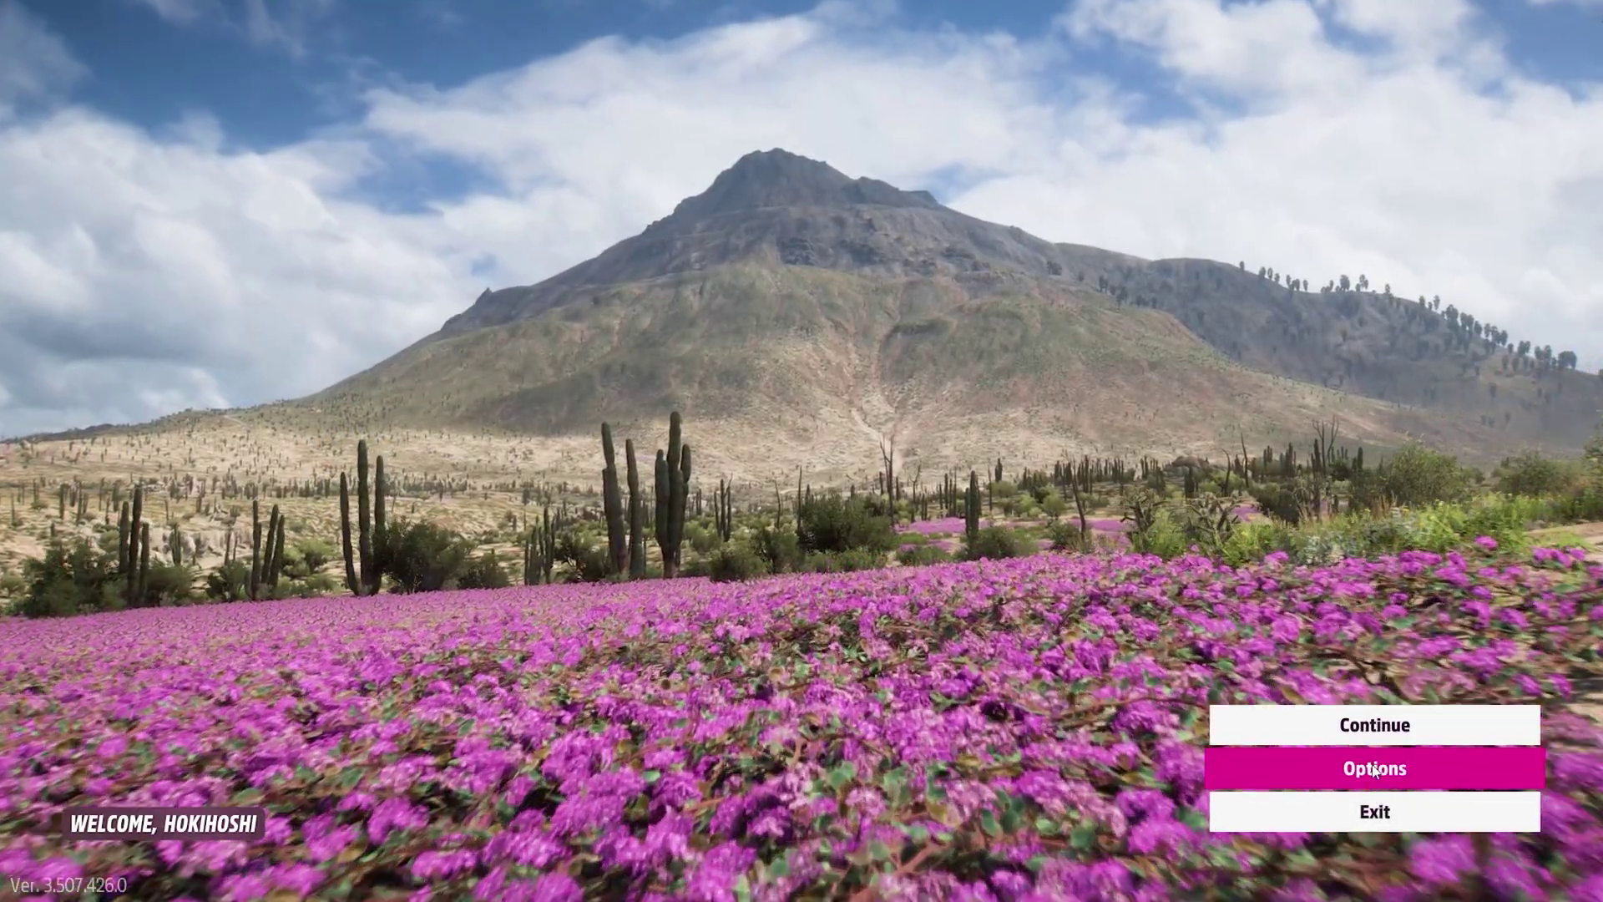
click(1373, 770)
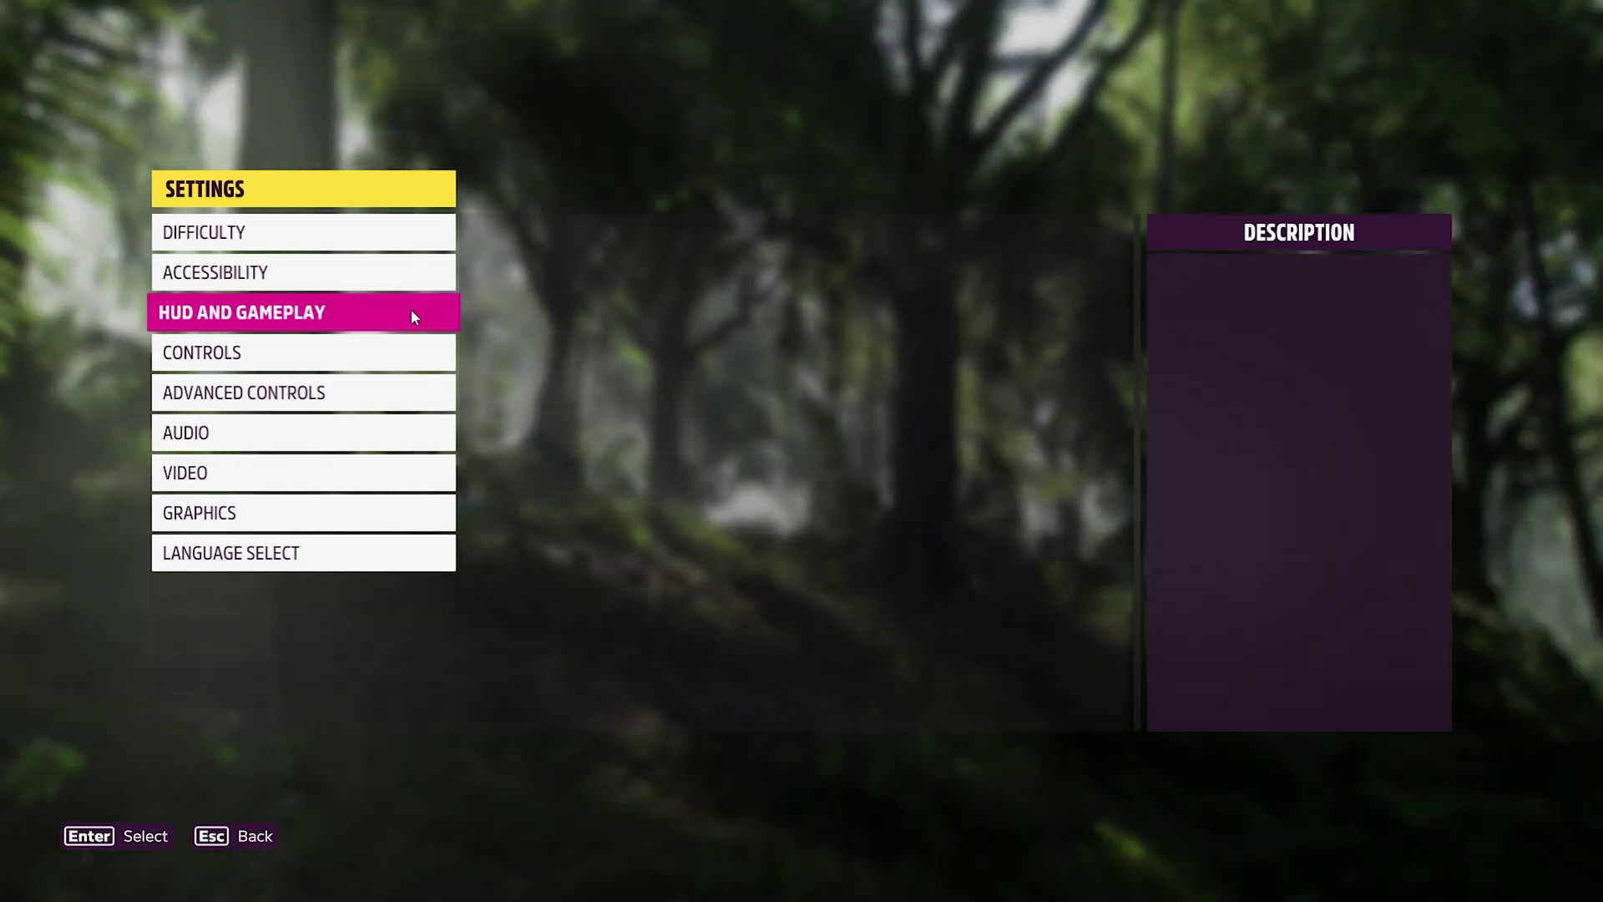
Turn on Data Out in HUD and Gameplay, sending to 127.0.0.1 on port 8000
click(412, 316)
scroll(729, 350, down, 4)
scroll(730, 350, down, 19)
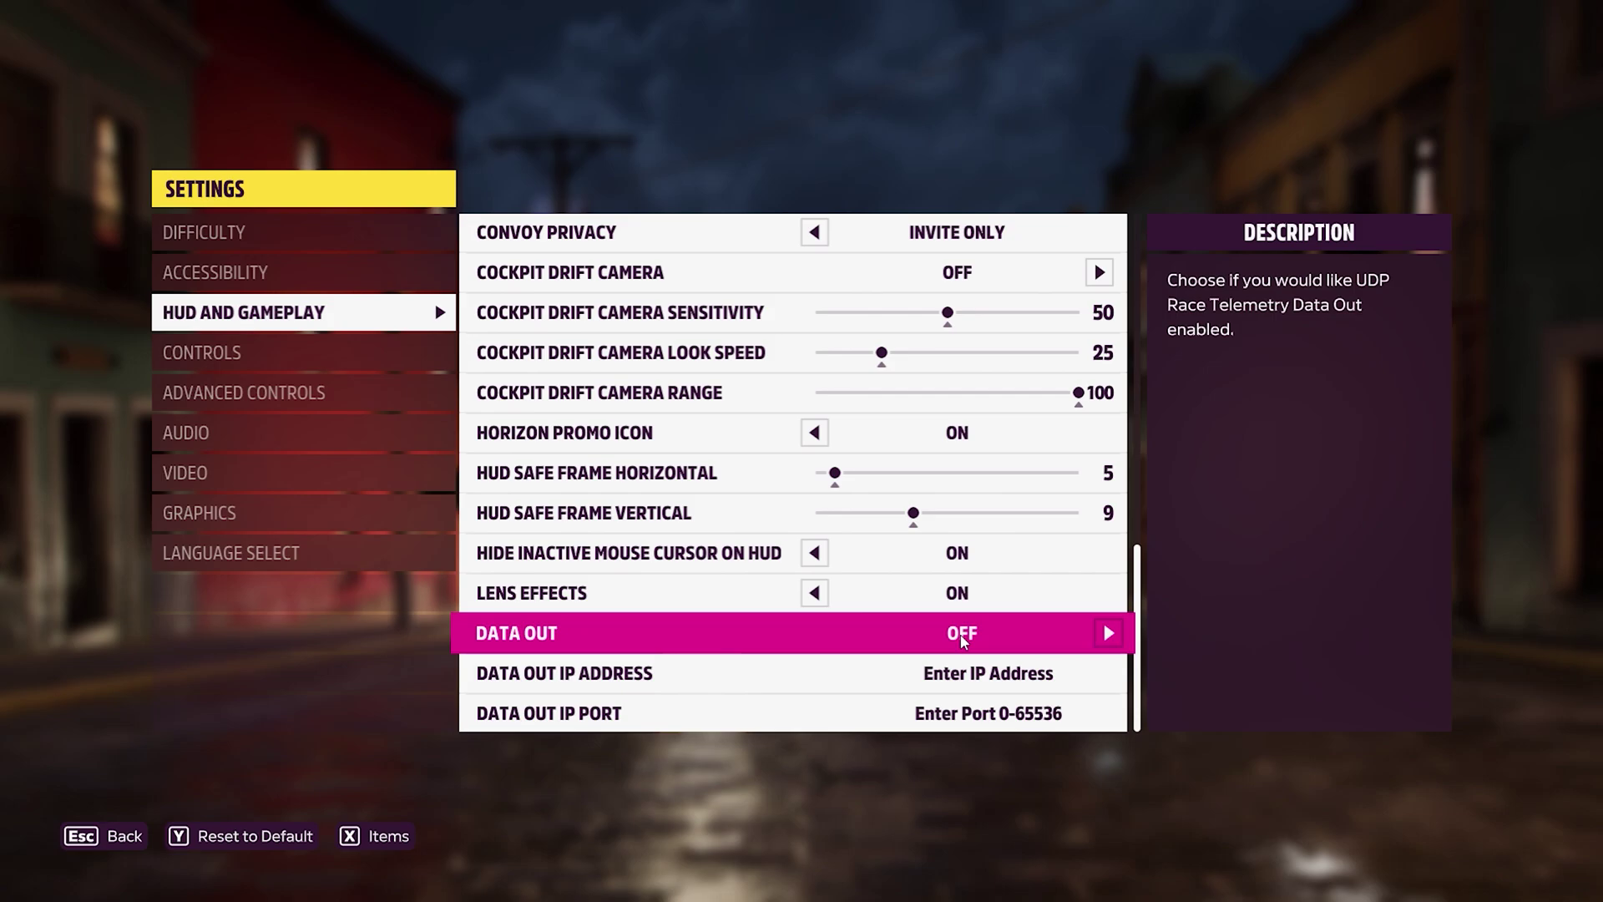
click(1100, 633)
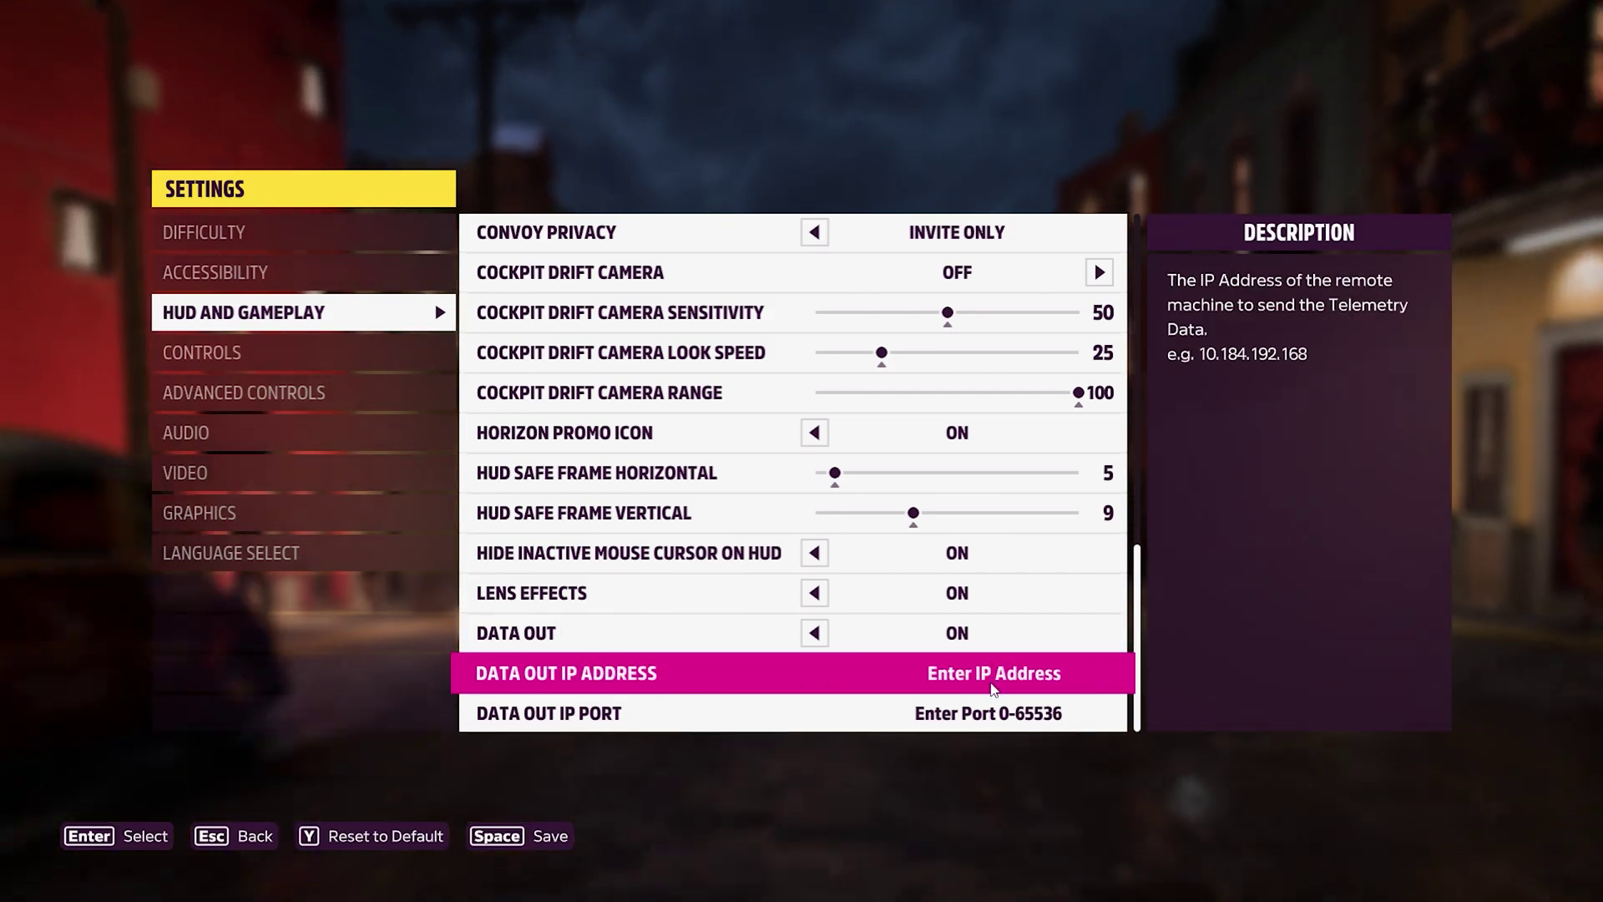
click(992, 681)
text(127)
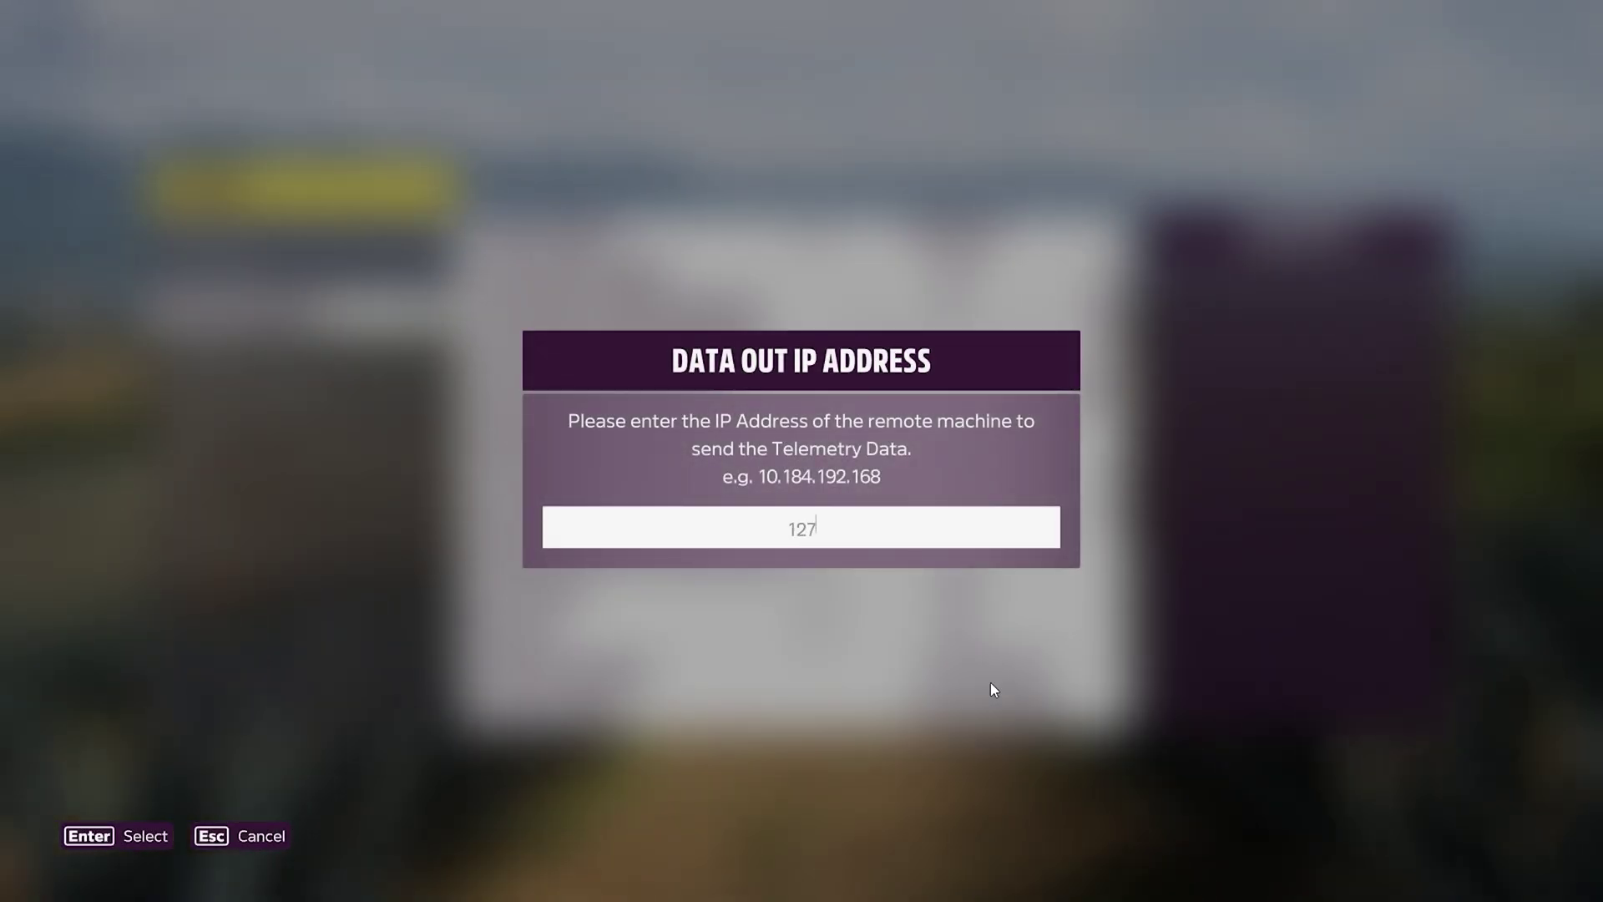
text(.0.0.1)
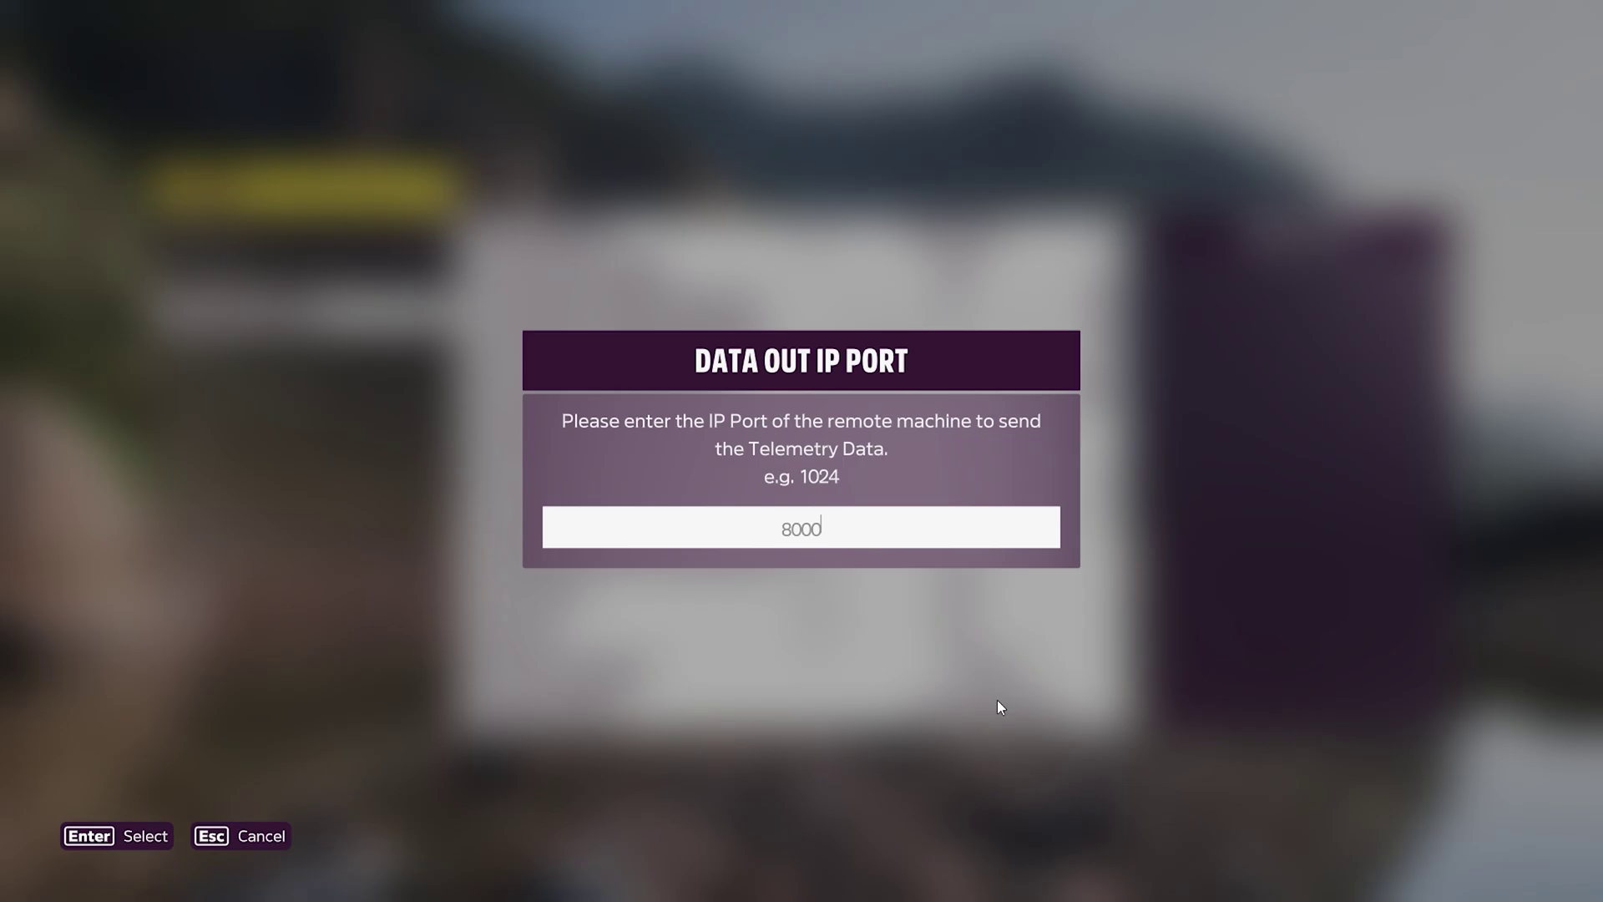
key(Return)
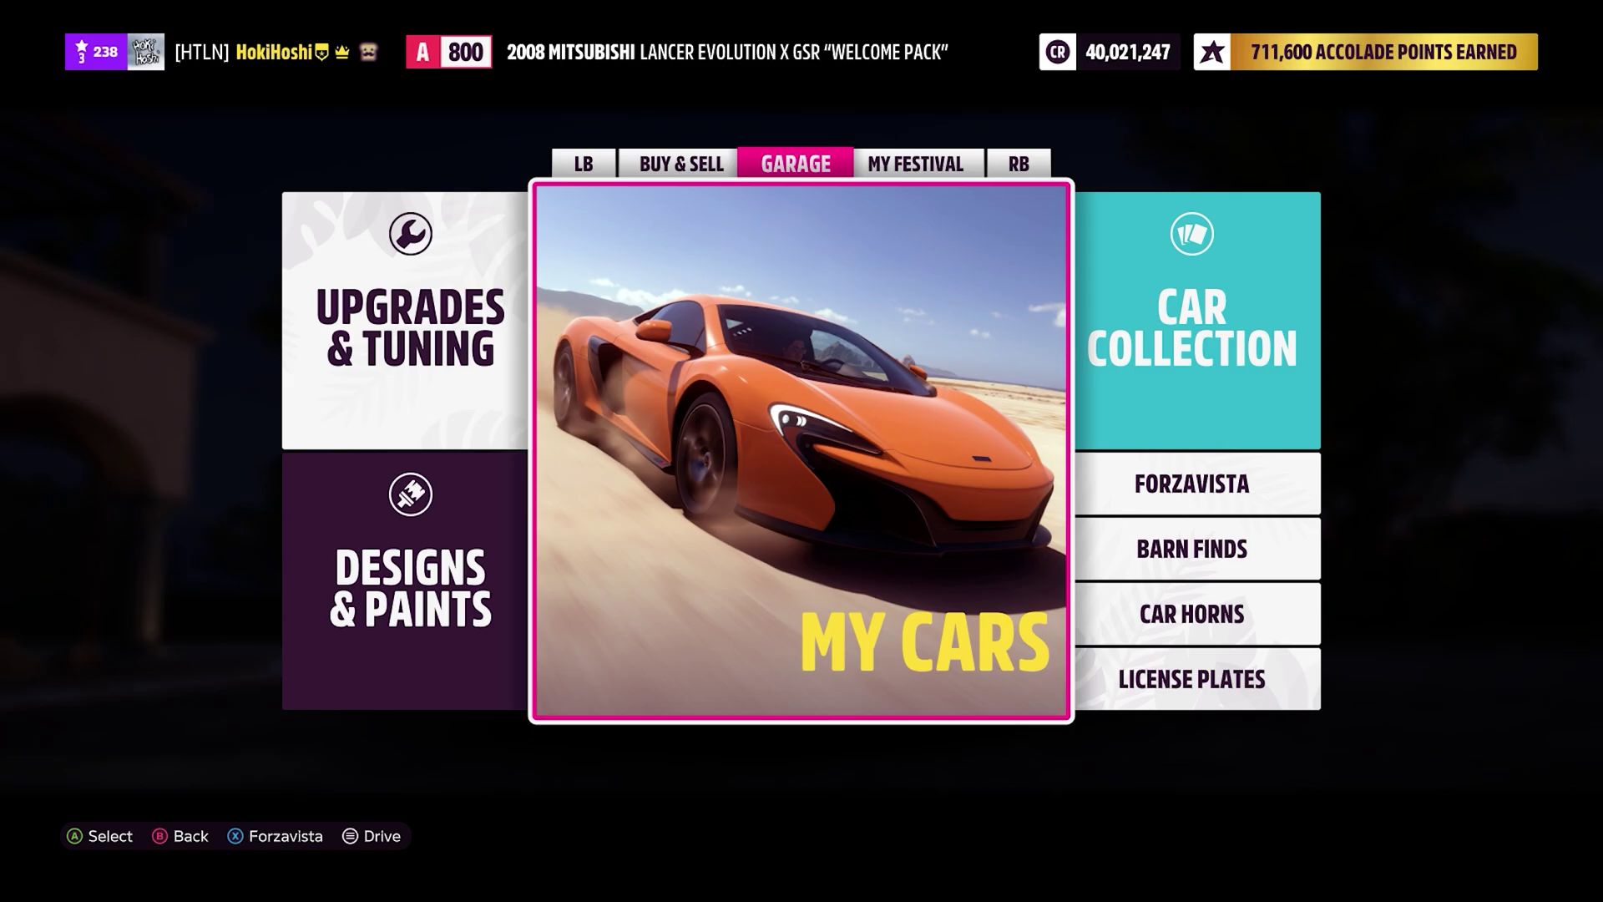
Load the HorizonPlus 1080p overlay layout in SimHub and hide the layout editor
key(alt+Tab)
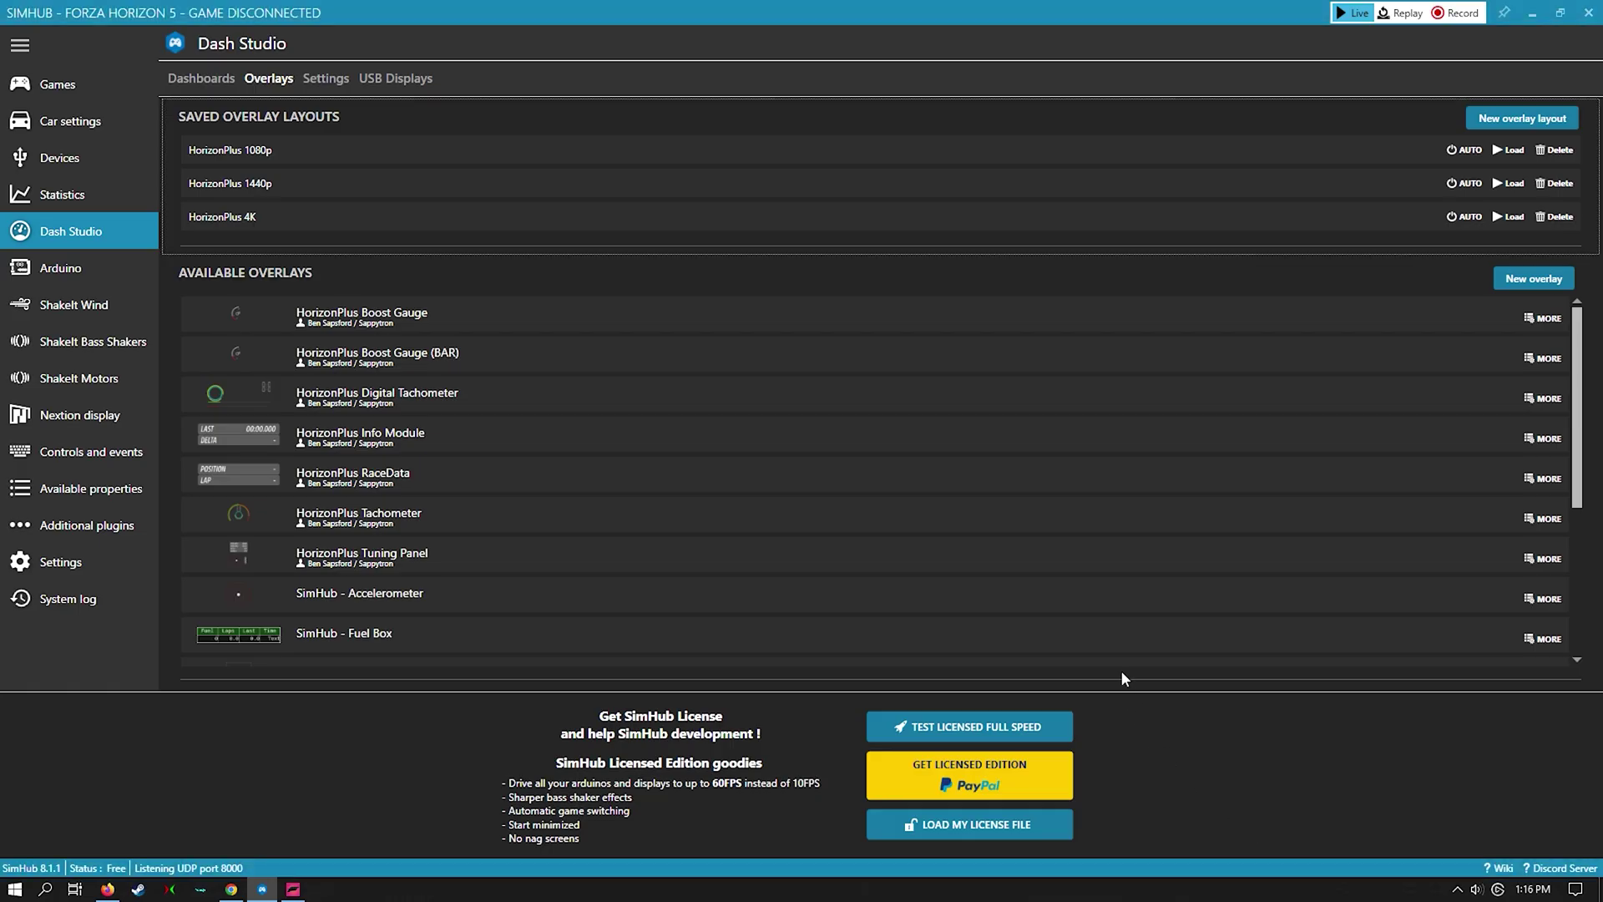
click(1508, 151)
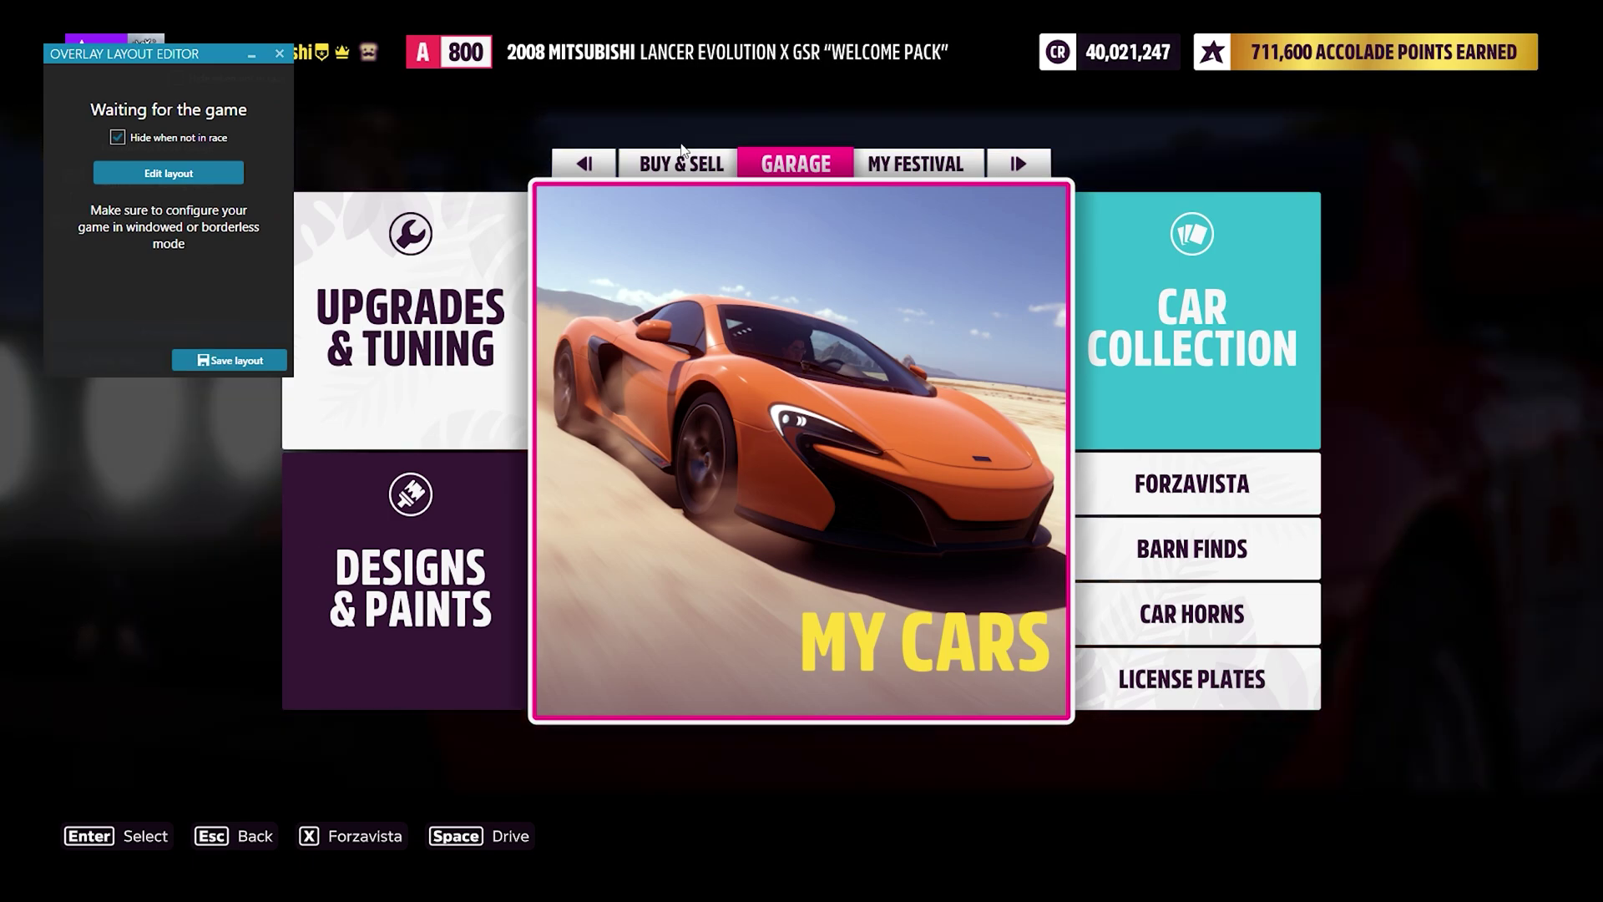
click(251, 54)
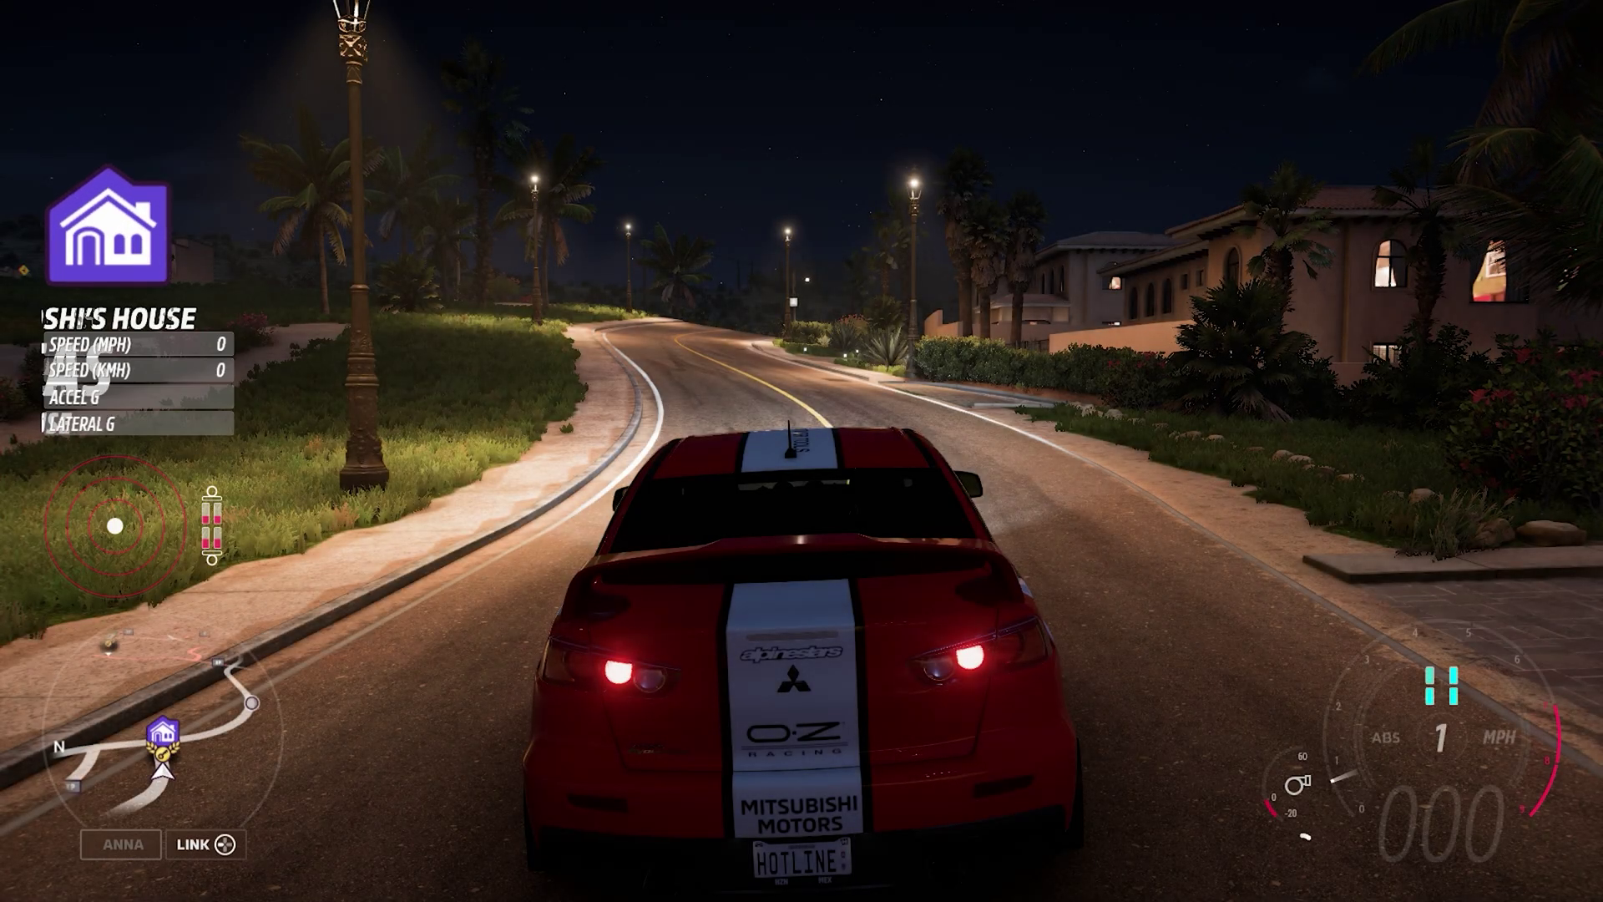
Drive the car in Forza Horizon 5 to check the live overlays
key(w)
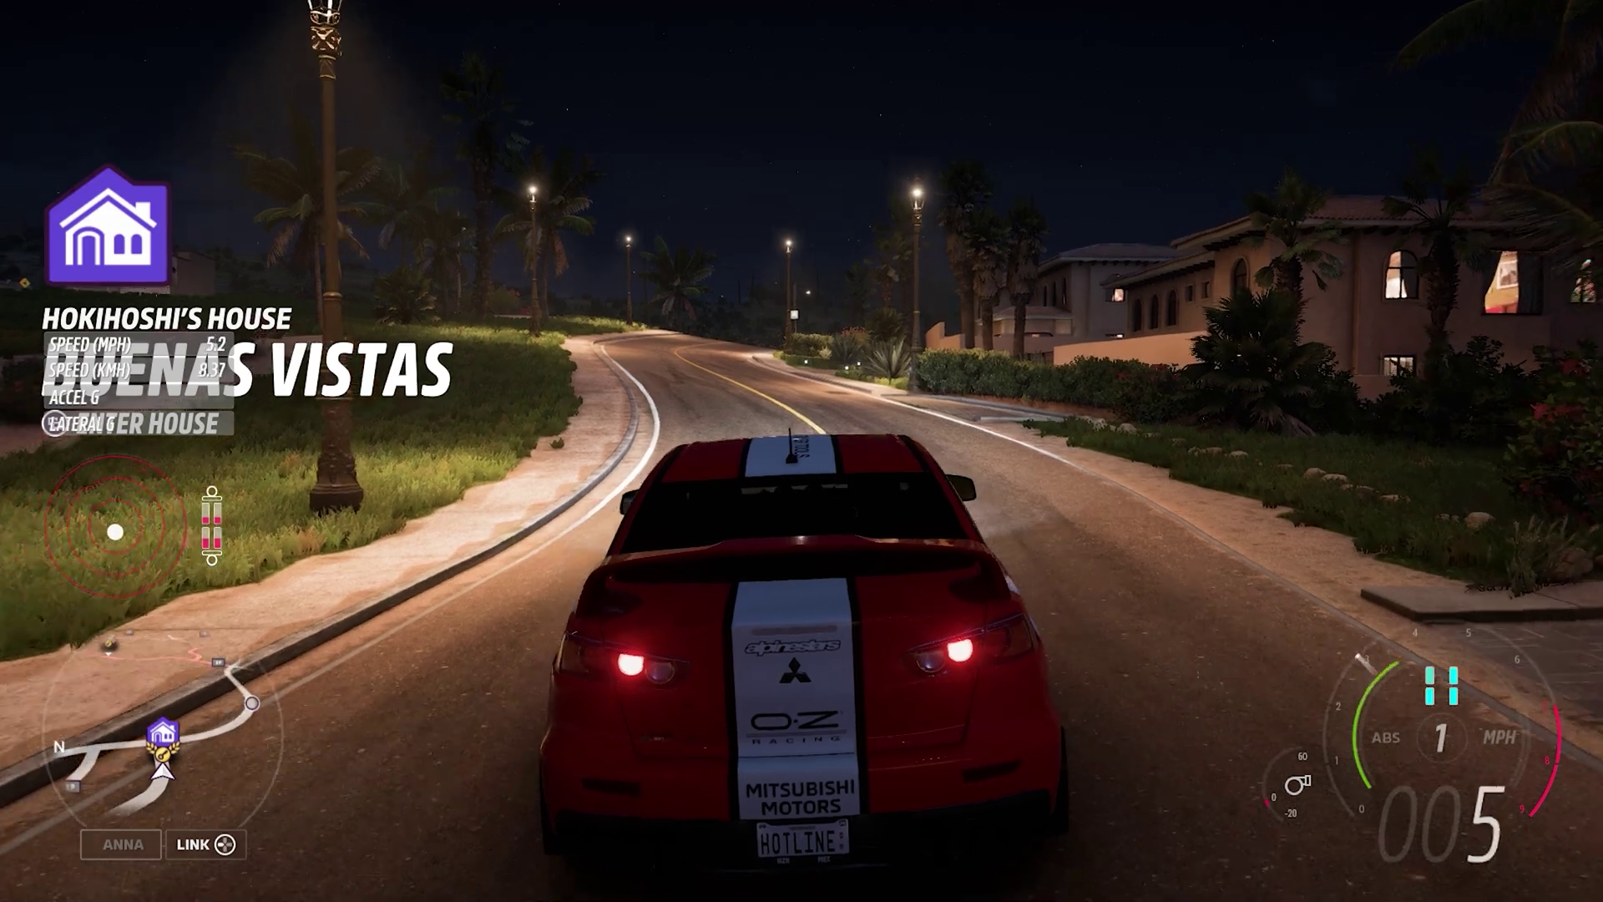
key(a)
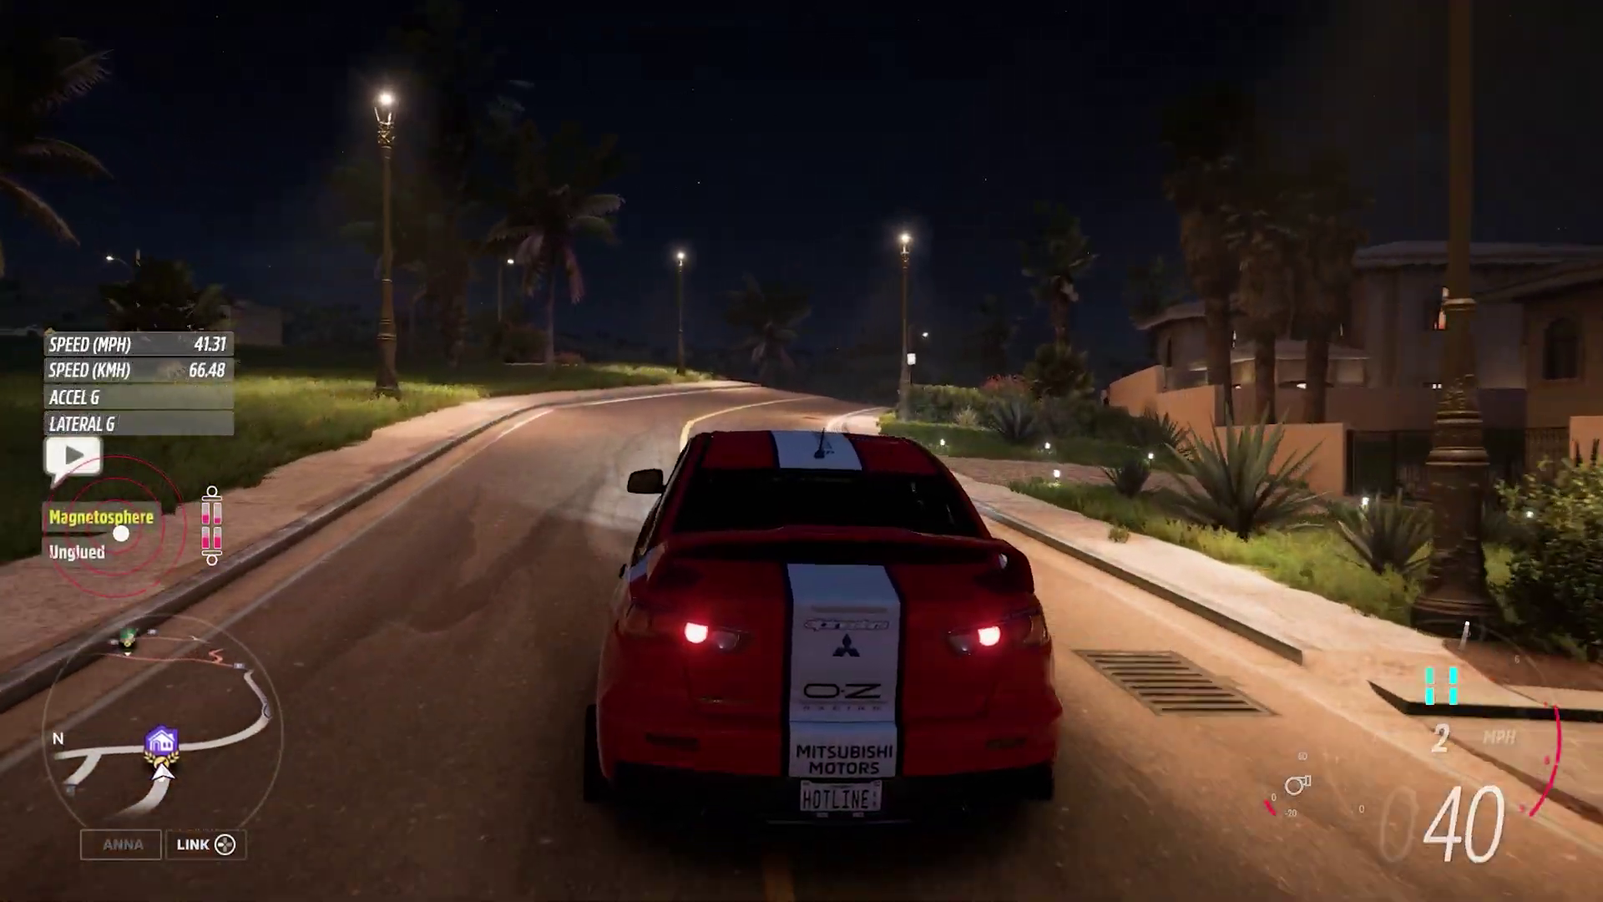
key(w)
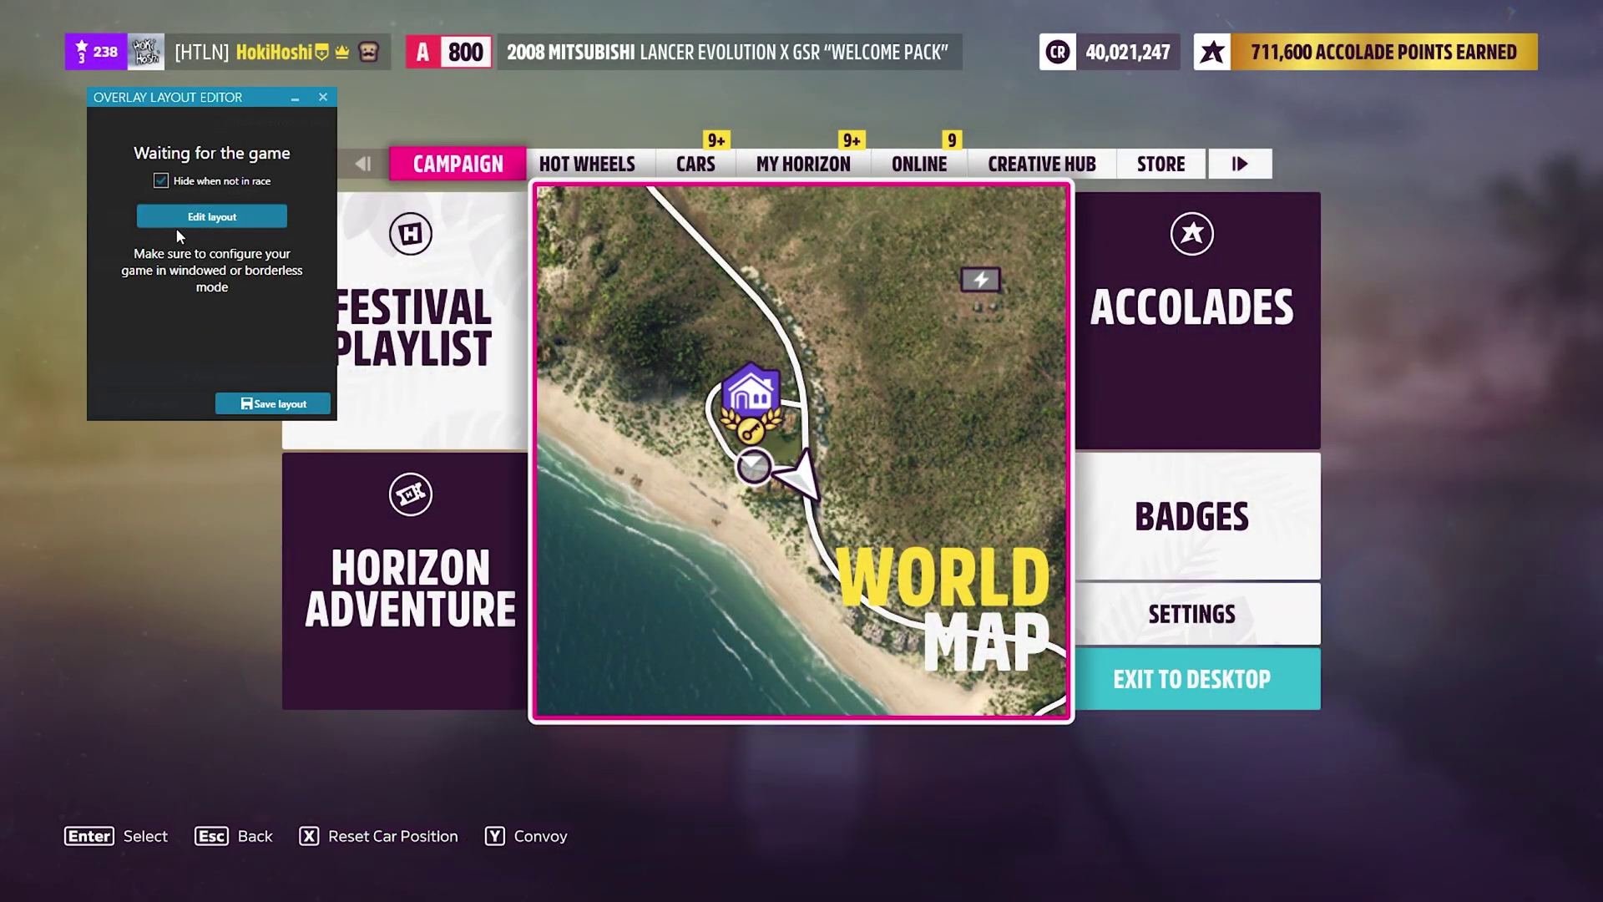
Enter overlay layout editing, browse the Add overlay list, then exit edit mode
click(182, 217)
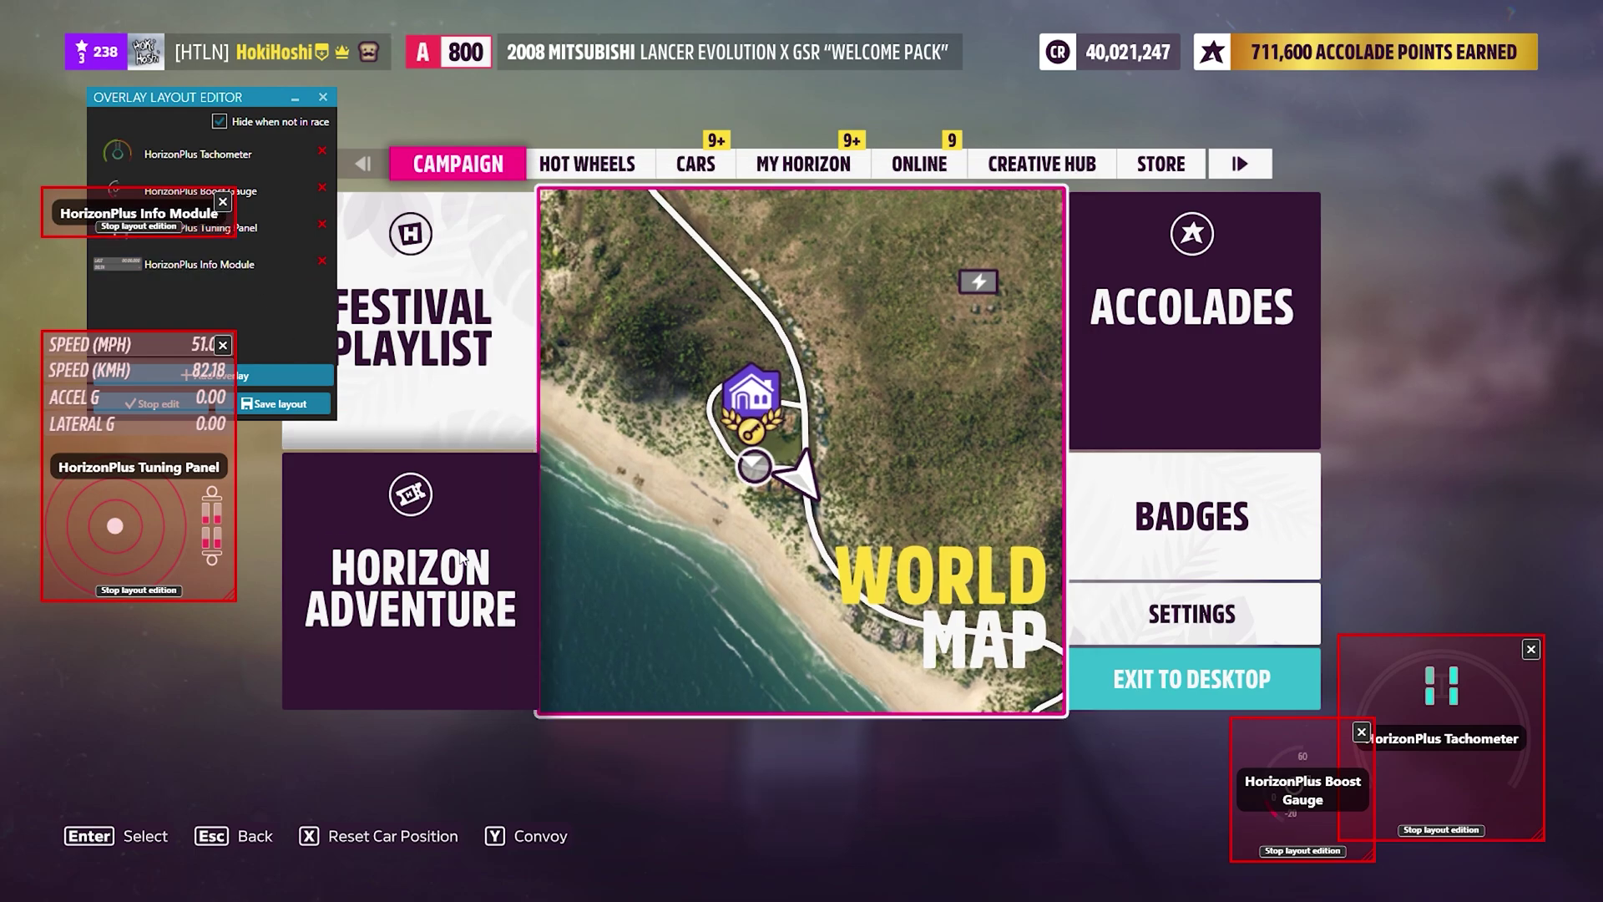
key(Escape)
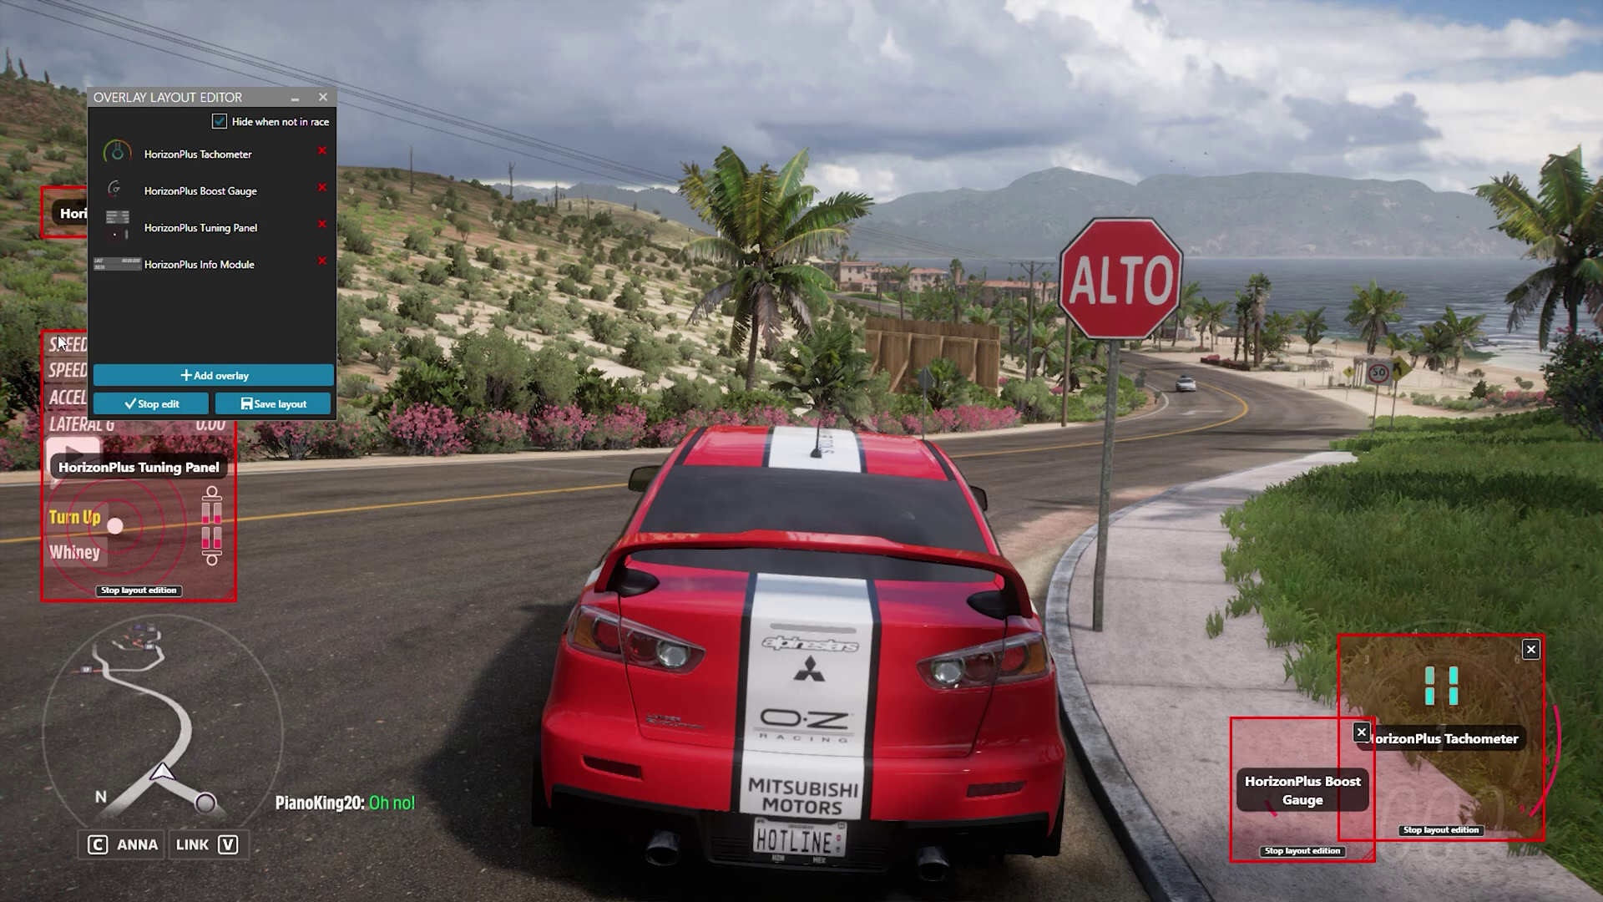
key(Escape)
drag(201, 102, 430, 73)
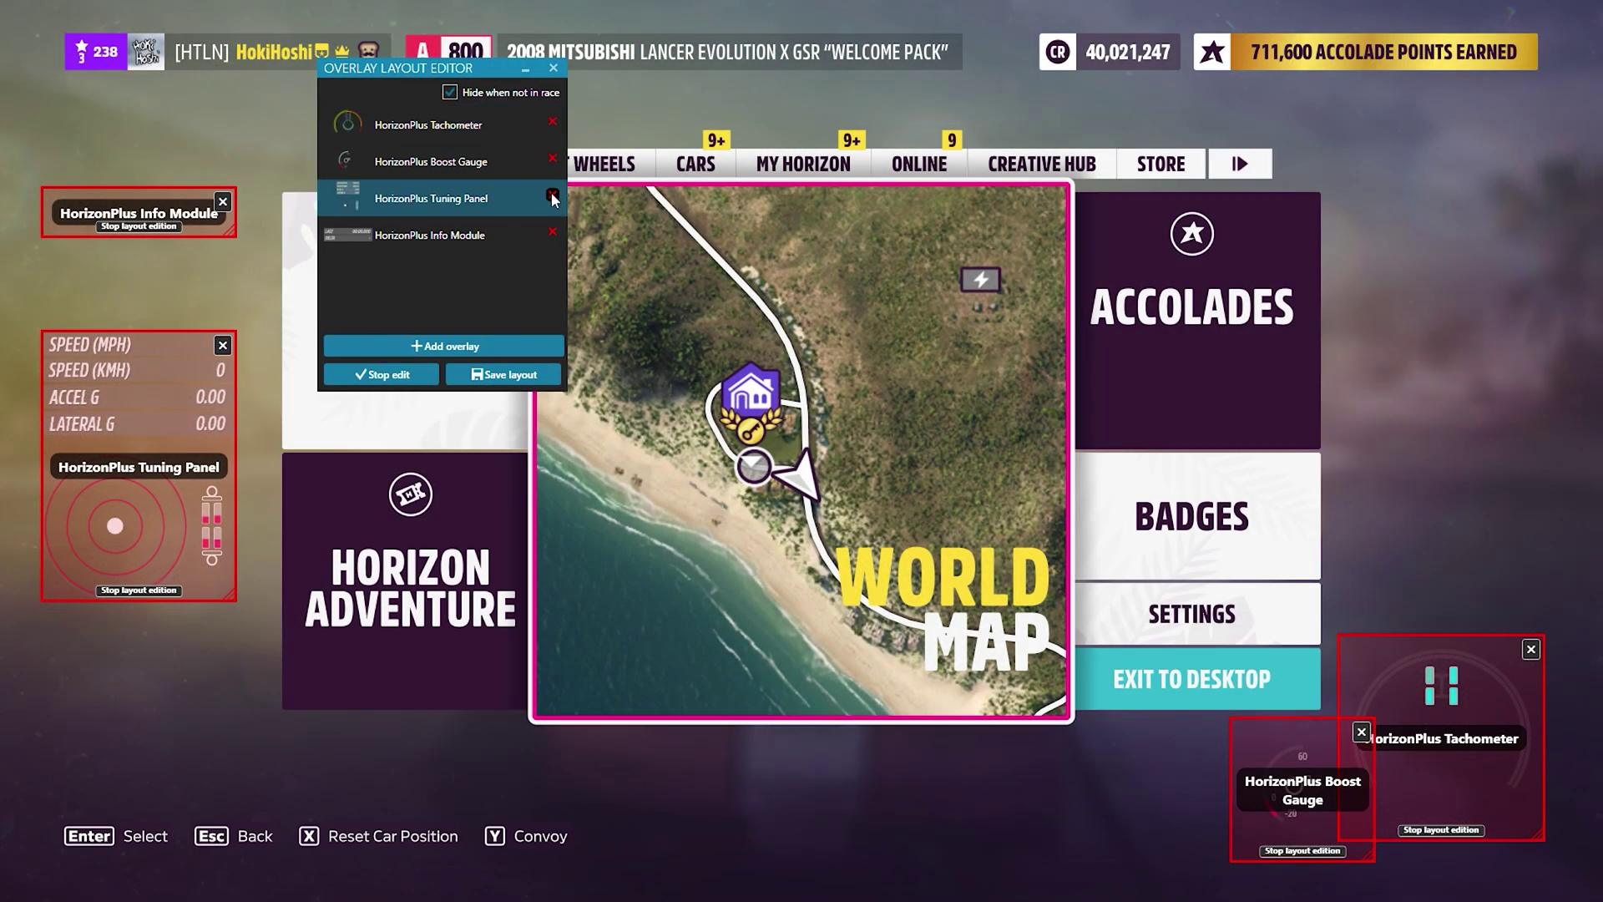
click(439, 347)
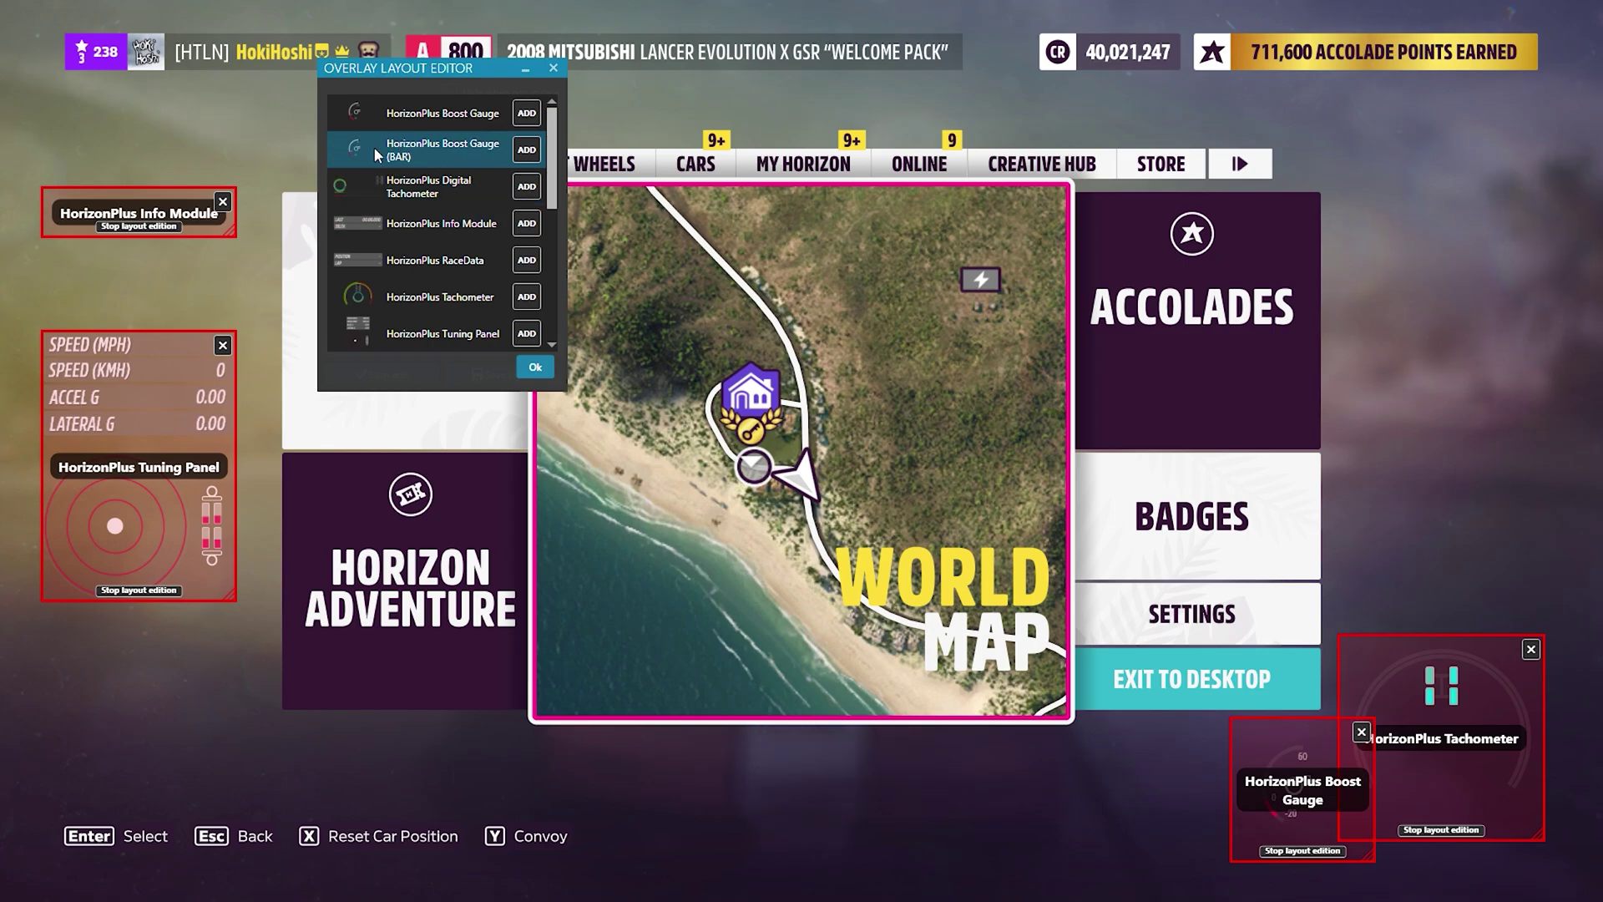
click(535, 368)
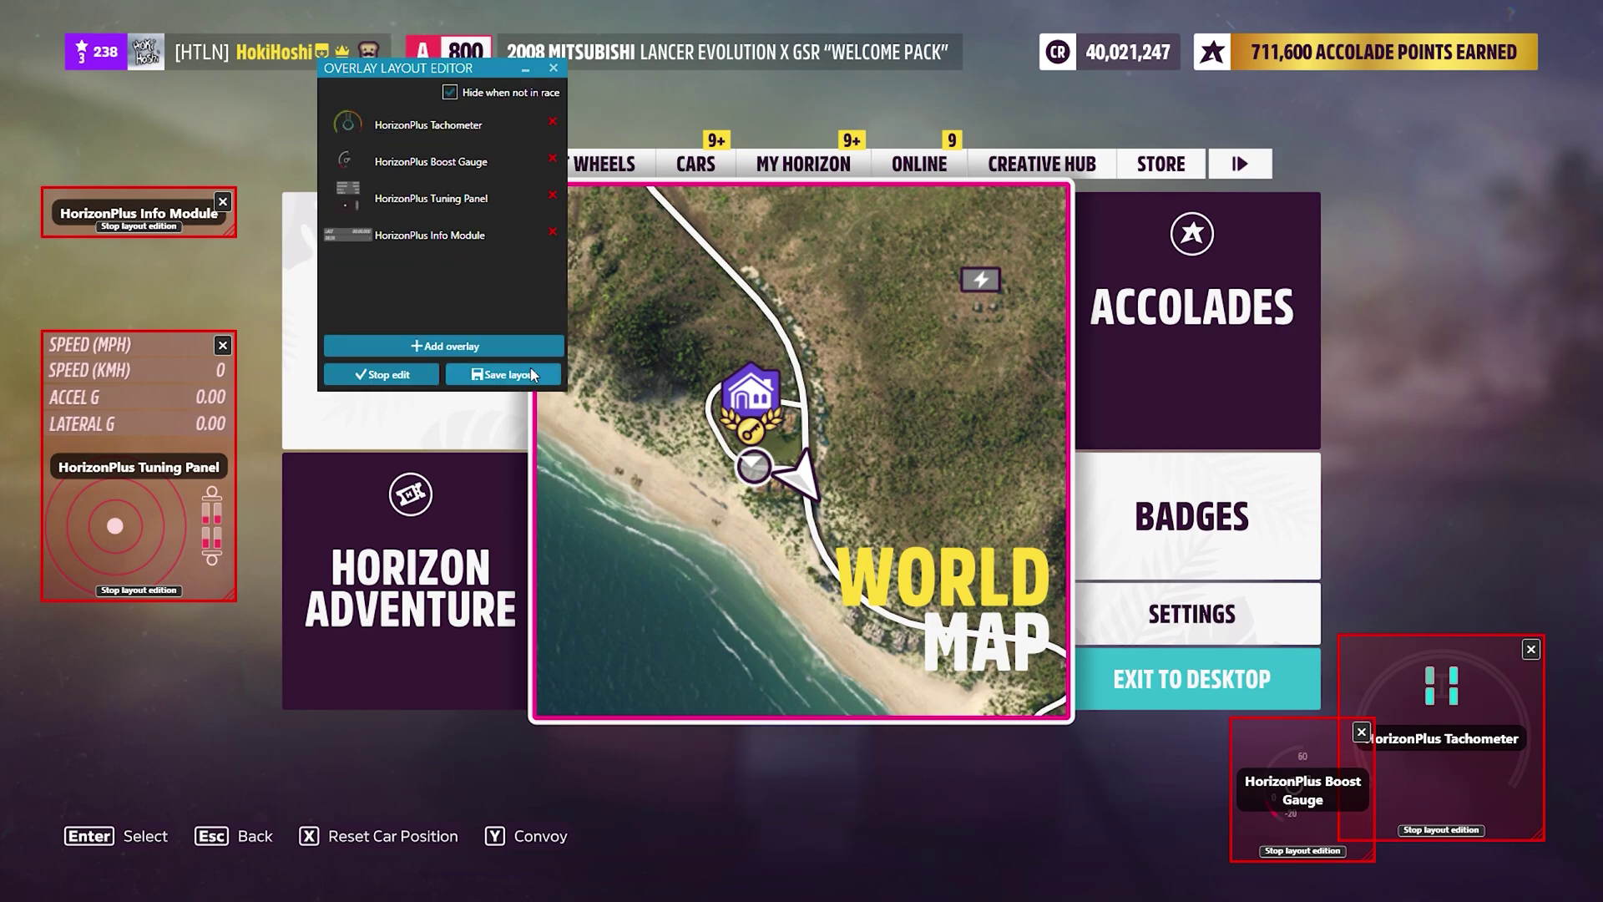
click(415, 375)
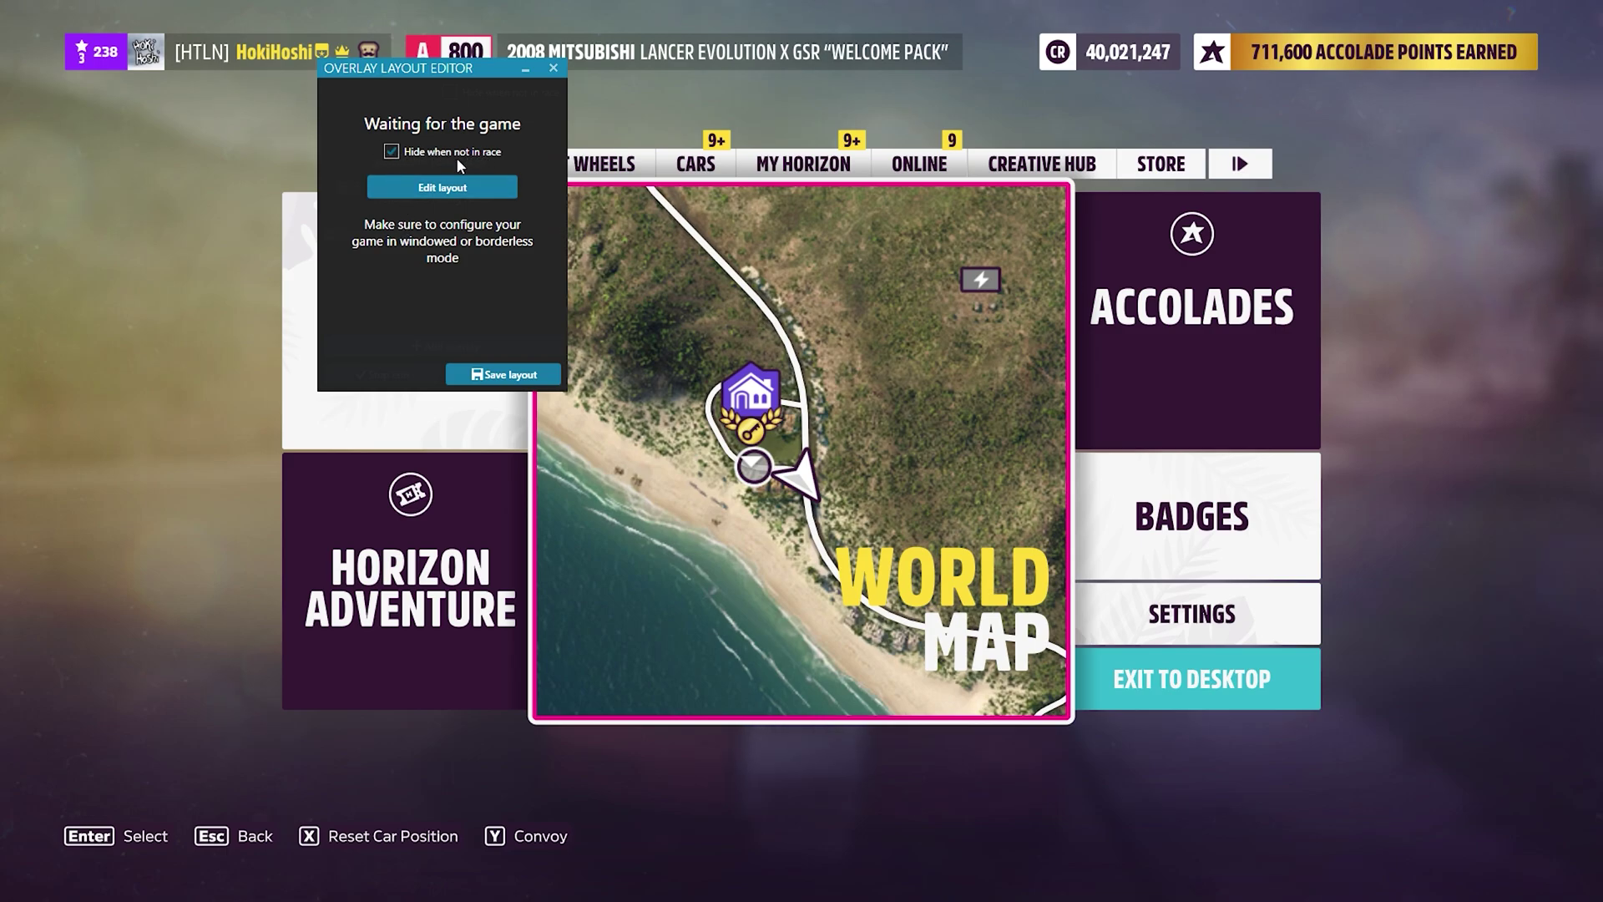
Re-enter edit mode, shift the Tuning Panel overlay slightly and shrink it
click(420, 189)
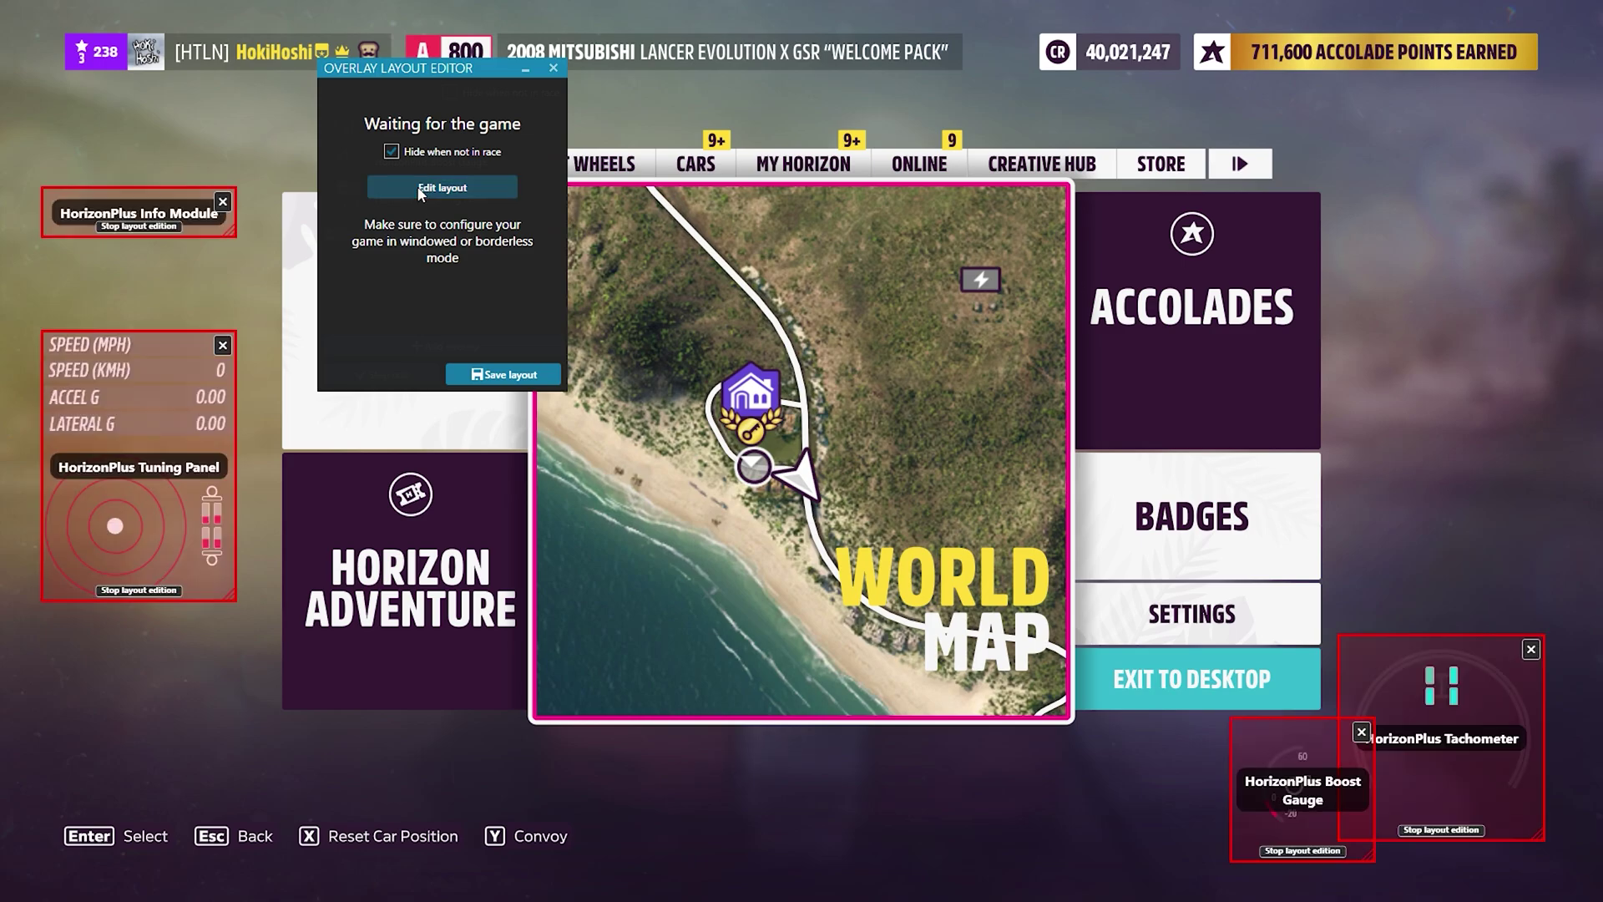
drag(428, 77, 379, 133)
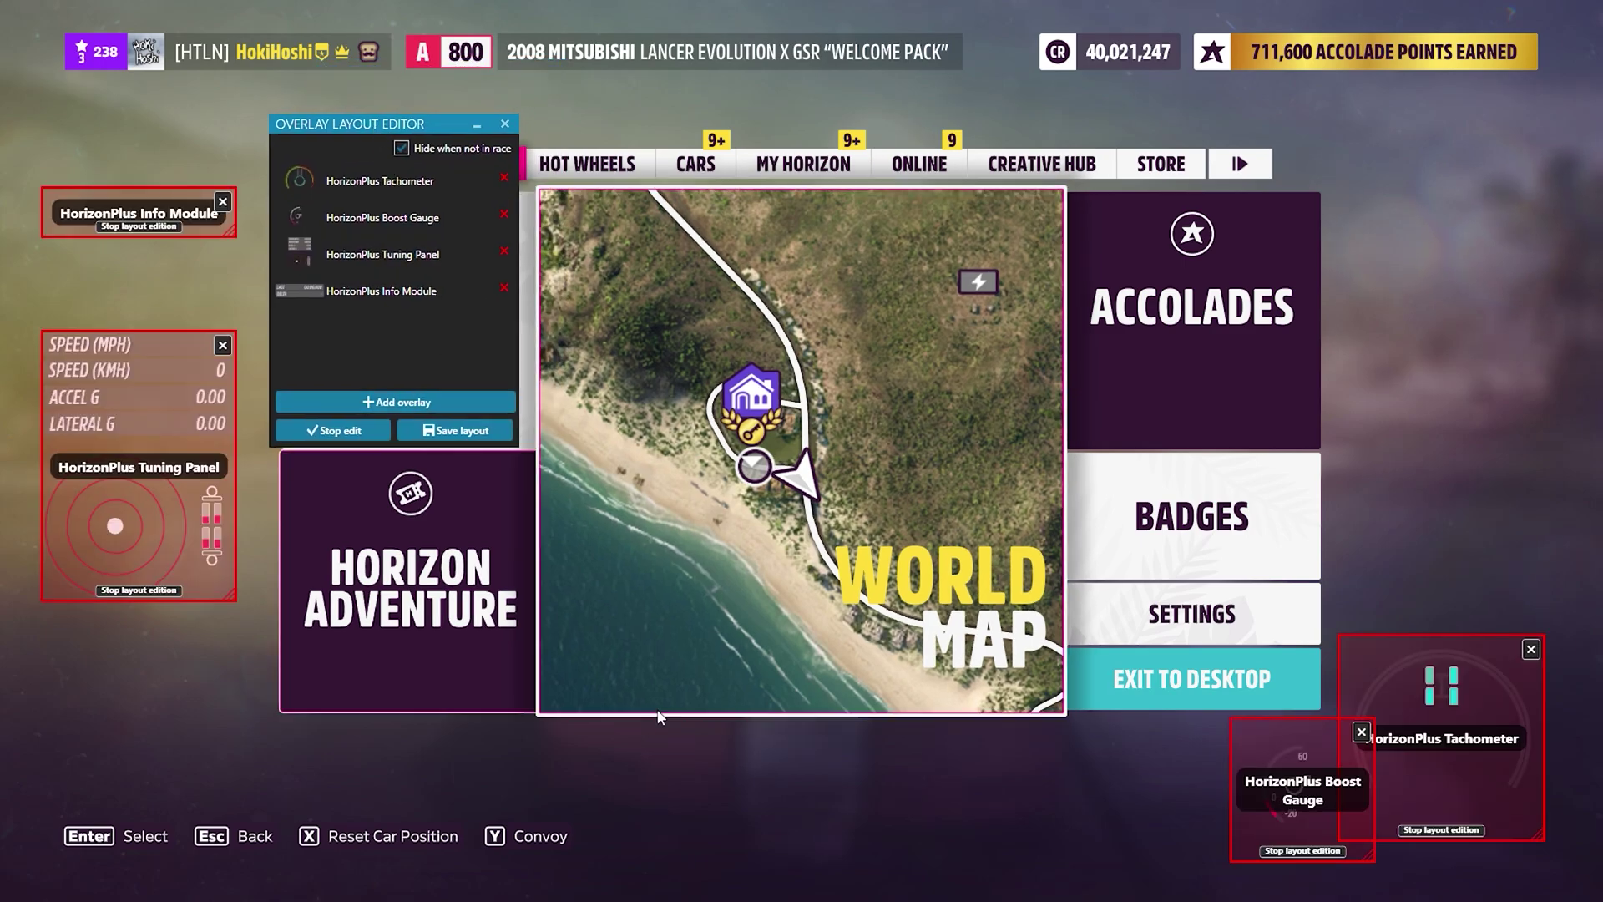
key(Escape)
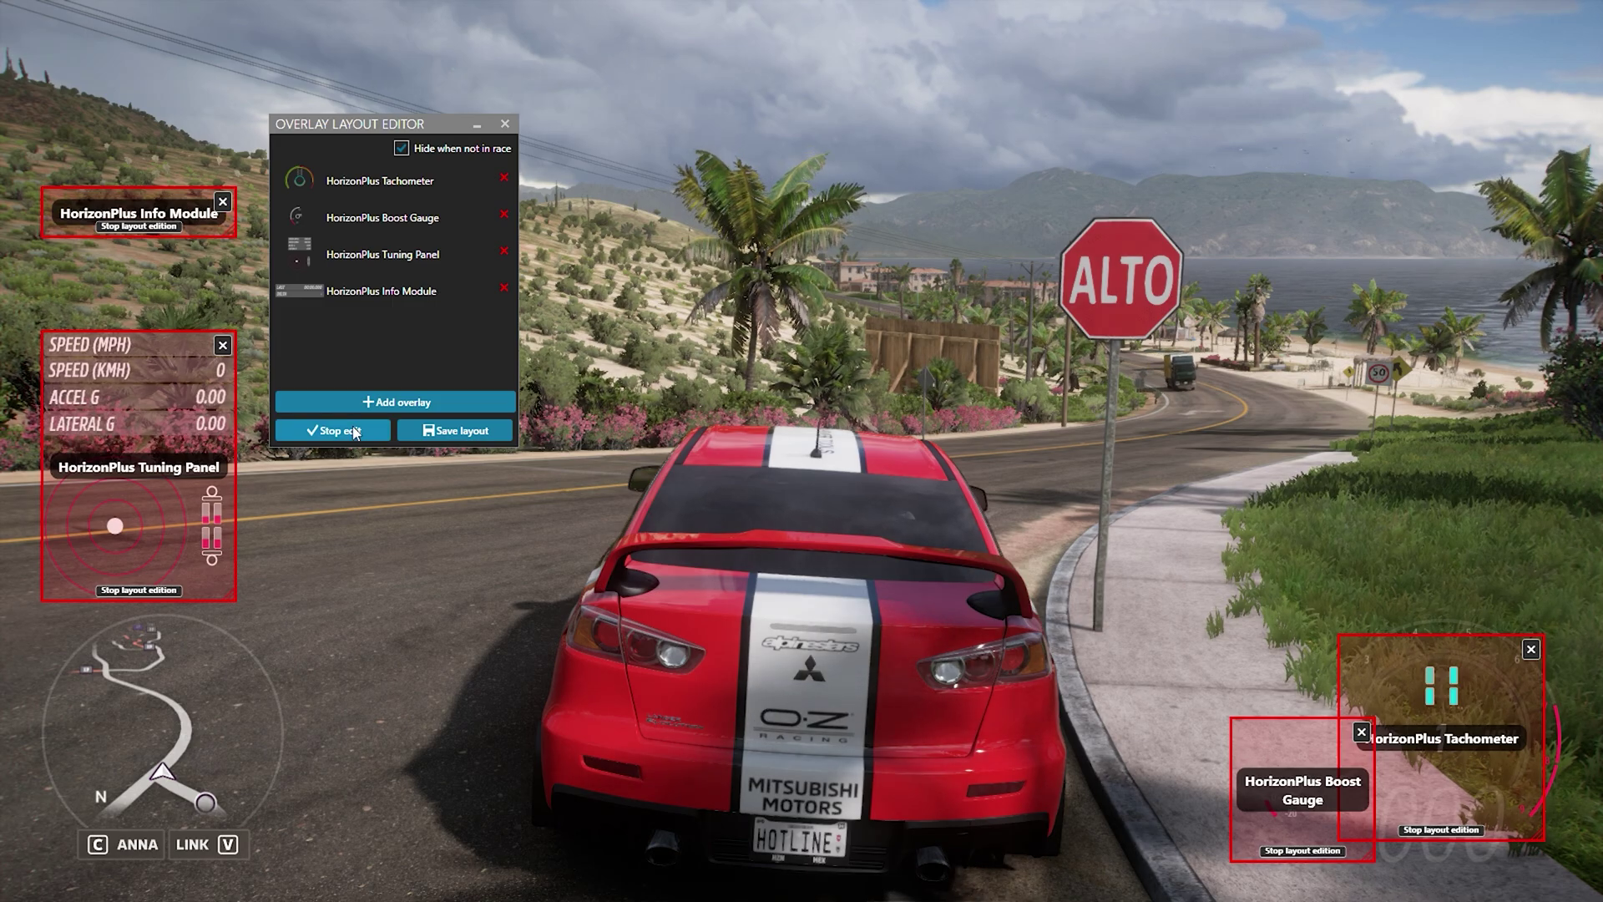
drag(103, 359, 115, 321)
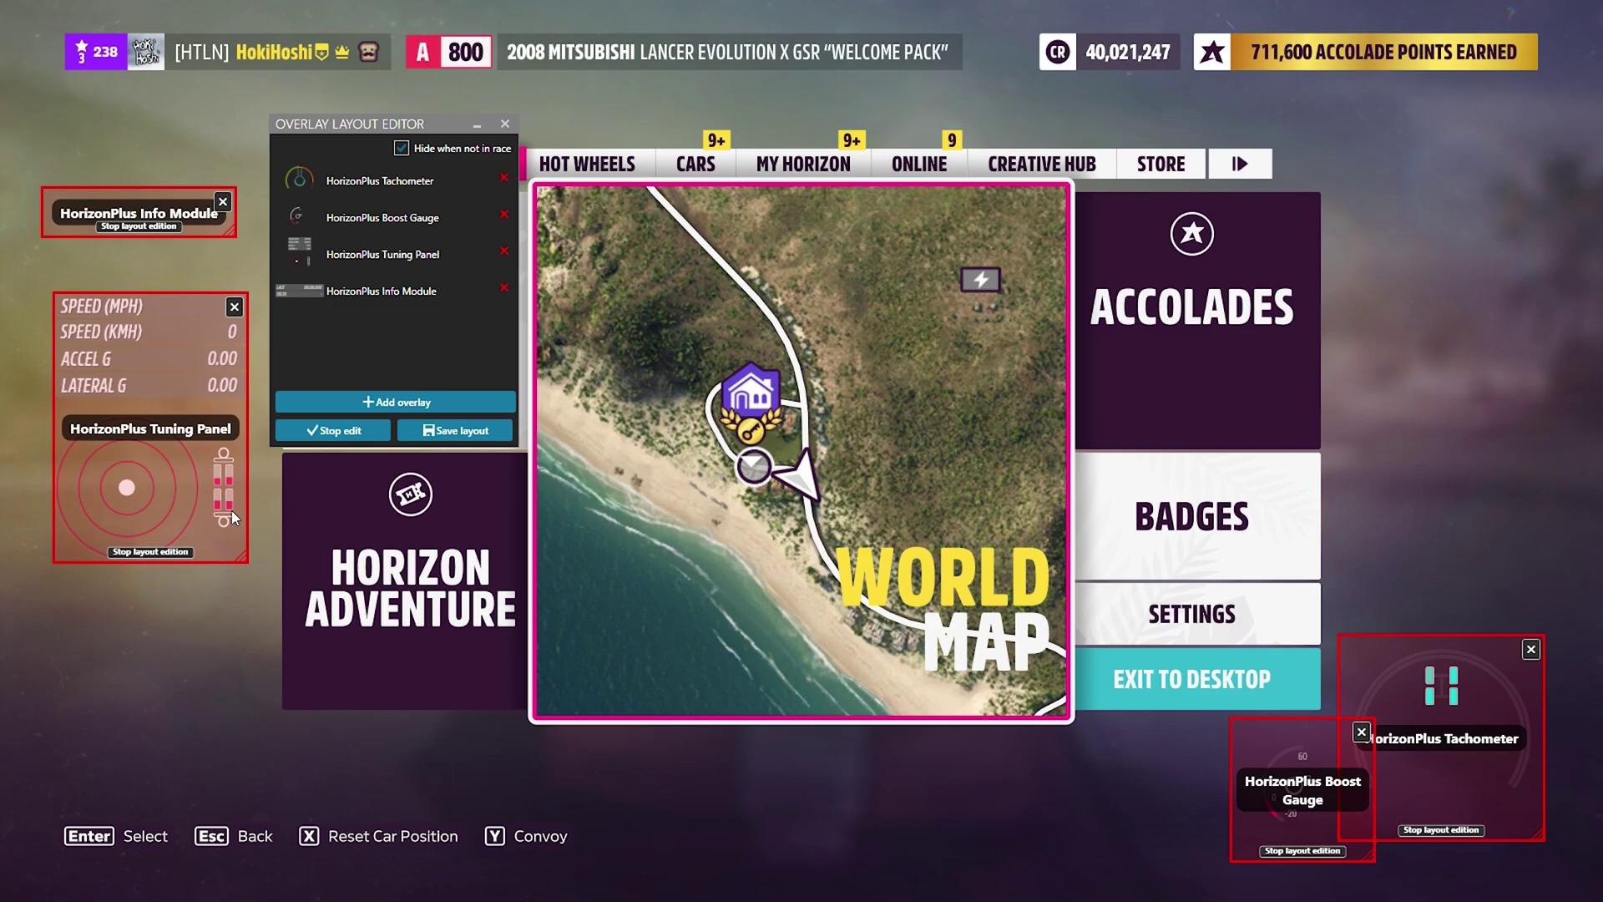
drag(241, 560, 215, 517)
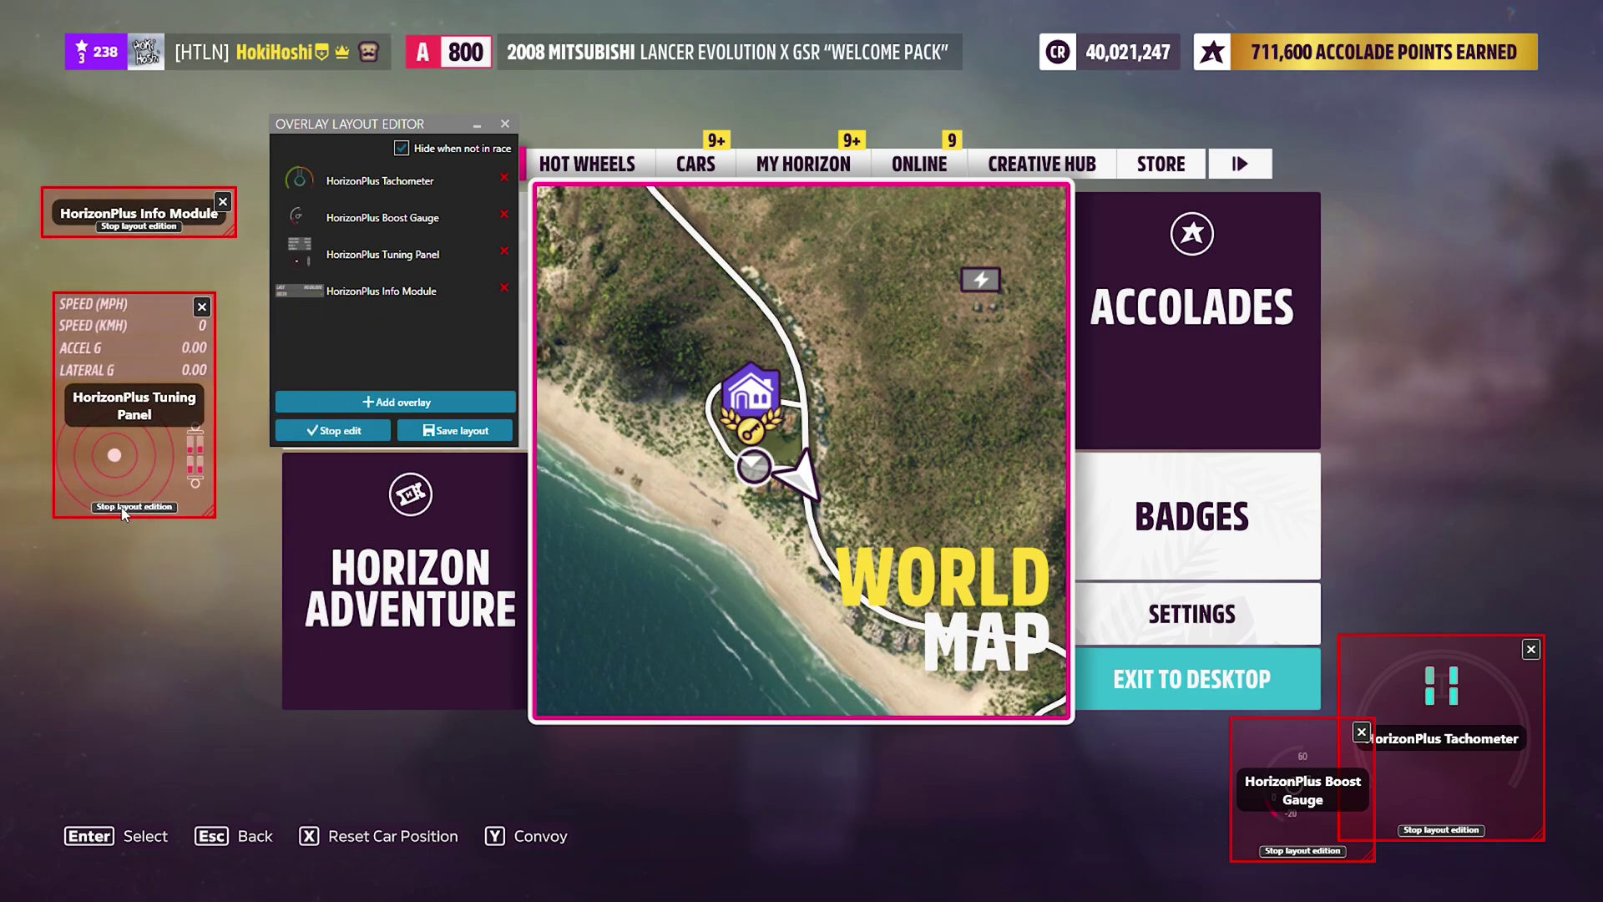
Stop editing and save the layout as 'HorizonPlus 1080p customized'
click(122, 507)
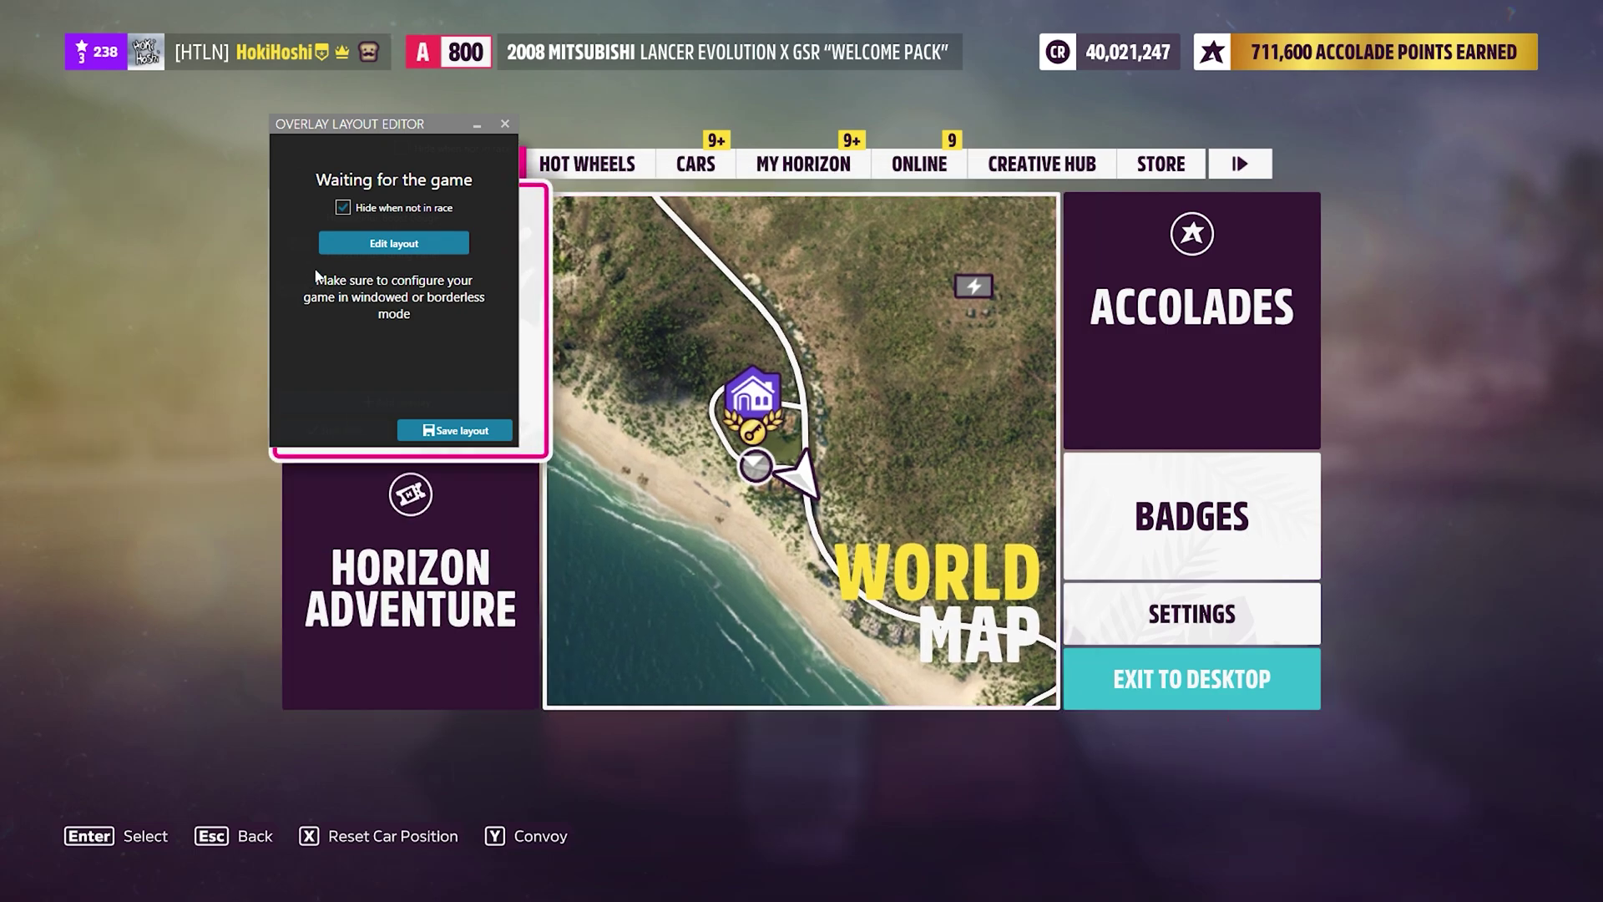
click(450, 431)
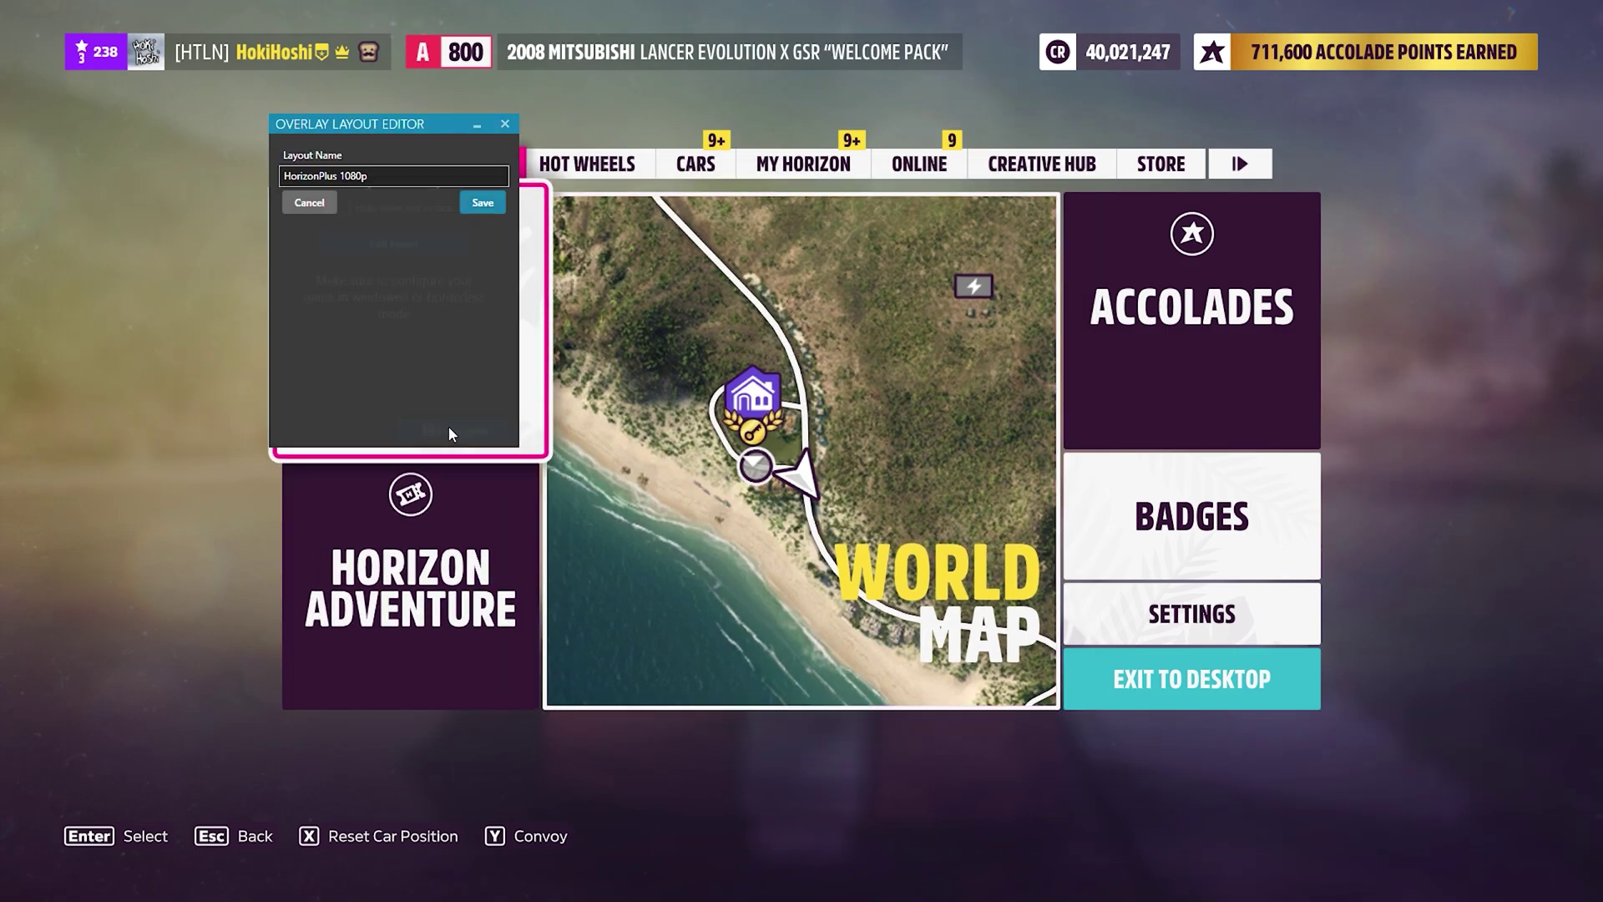
click(375, 178)
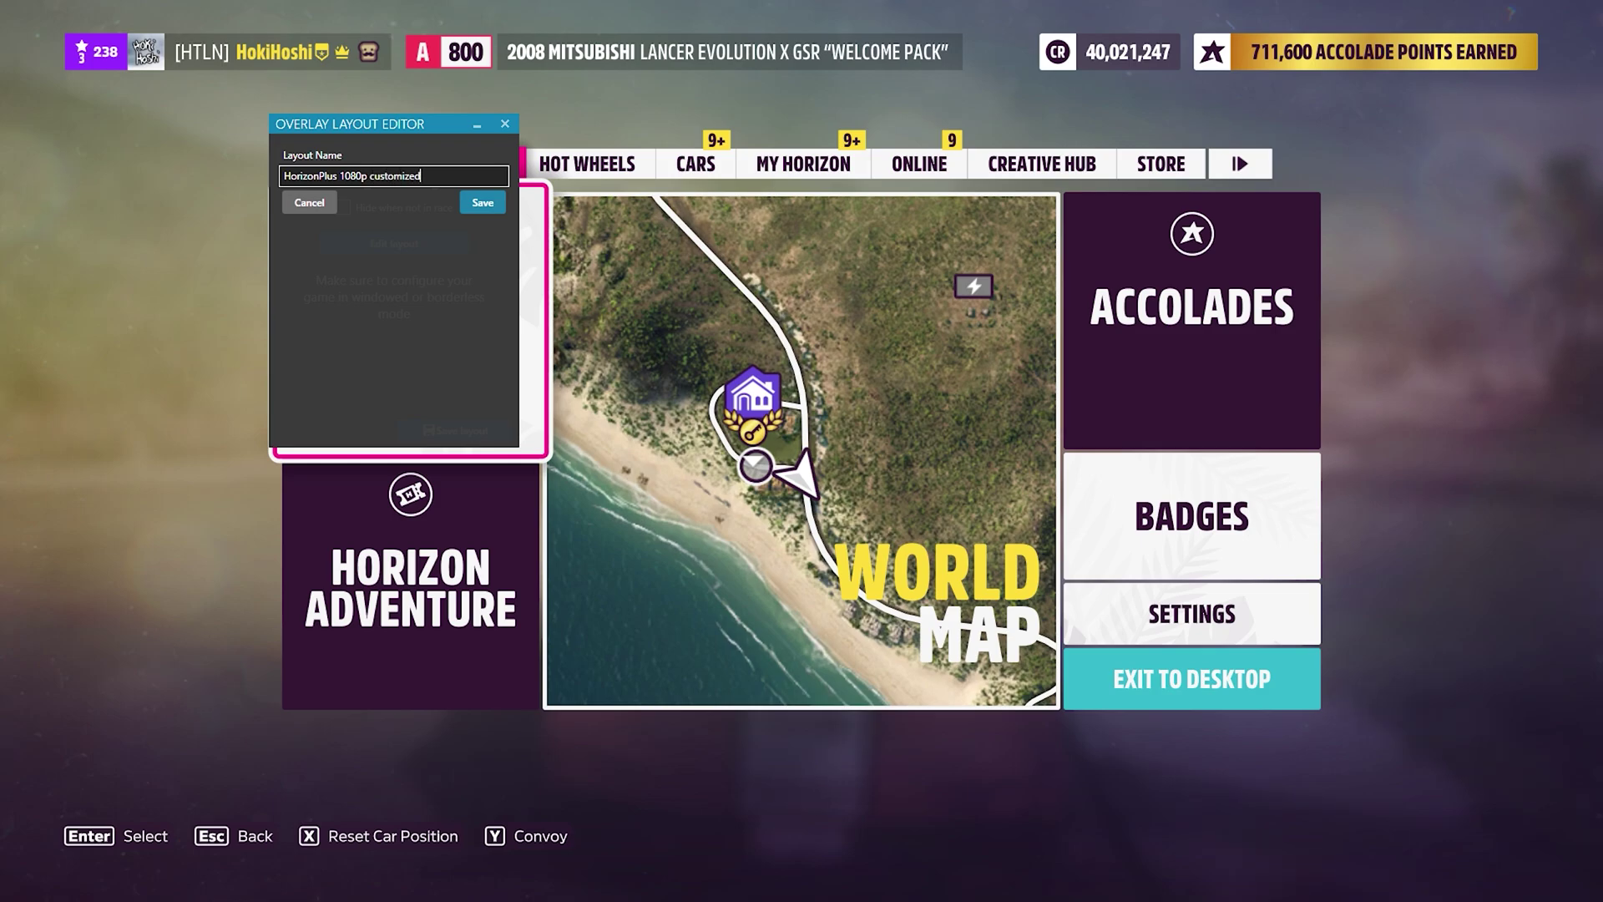
click(483, 203)
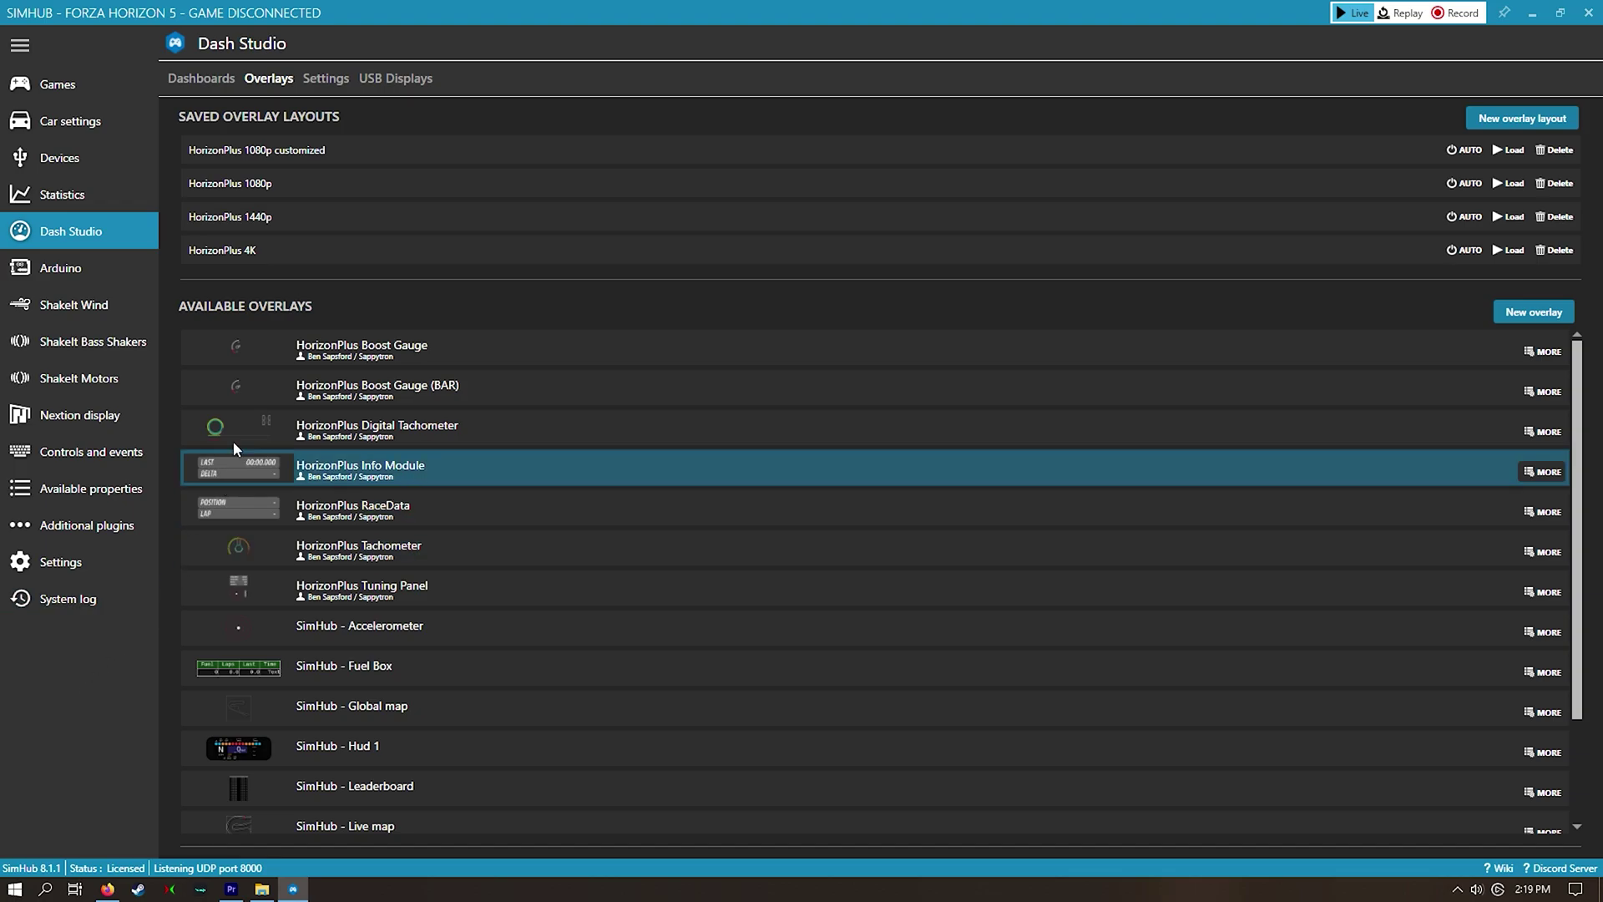
Open the HorizonPlus Boost Gauge overlay in the dashboard editor from its MORE menu
mouse_move(449, 351)
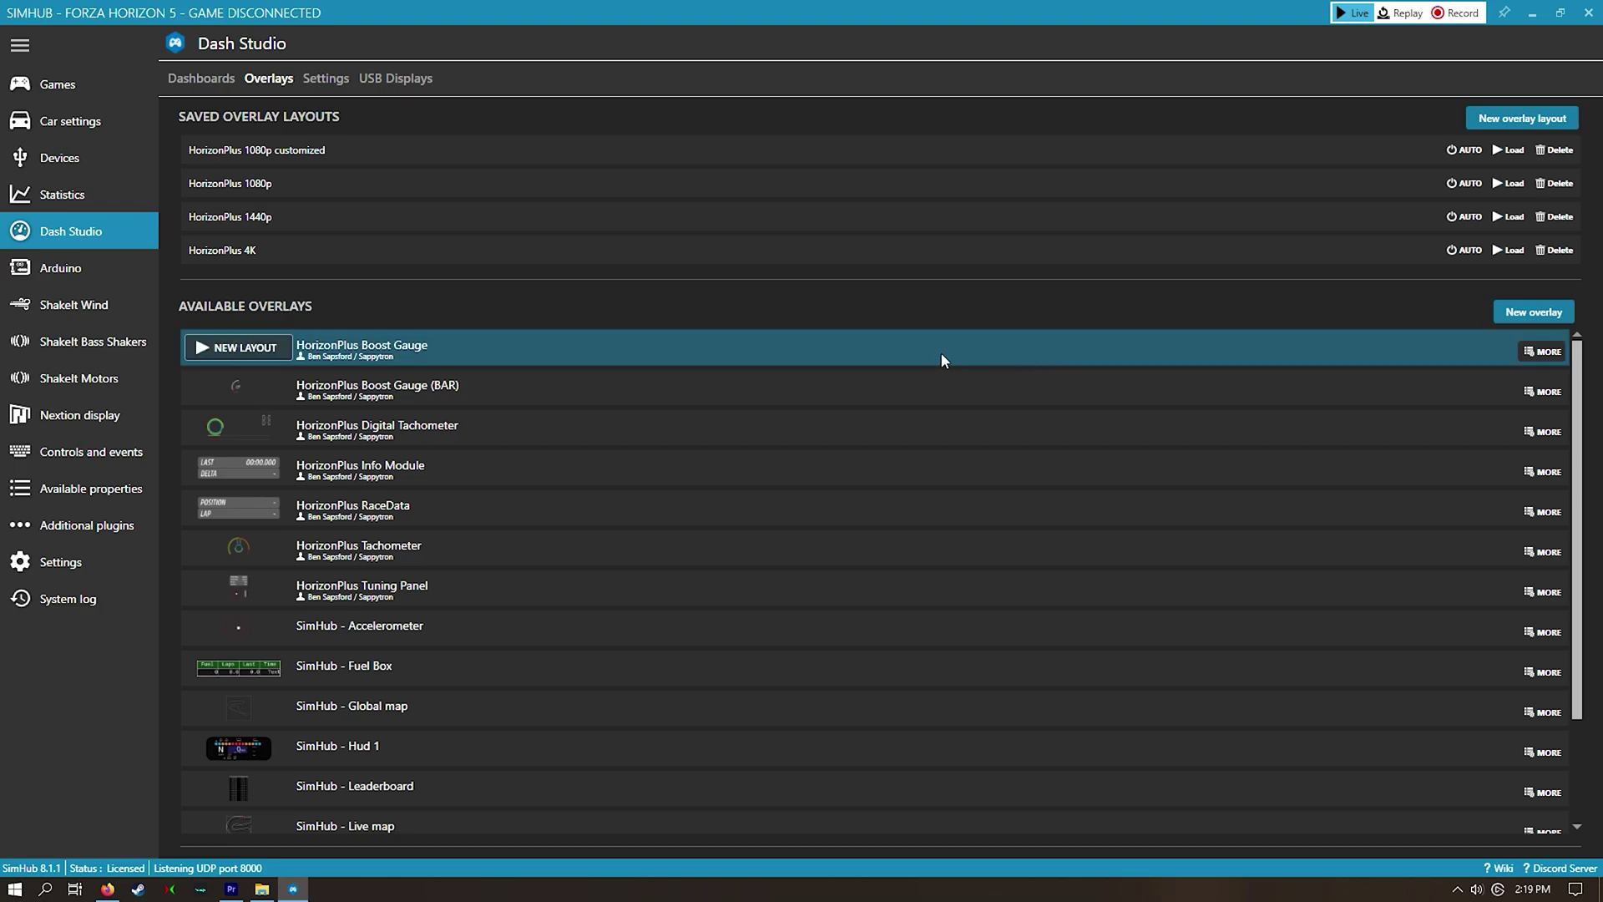
click(1541, 350)
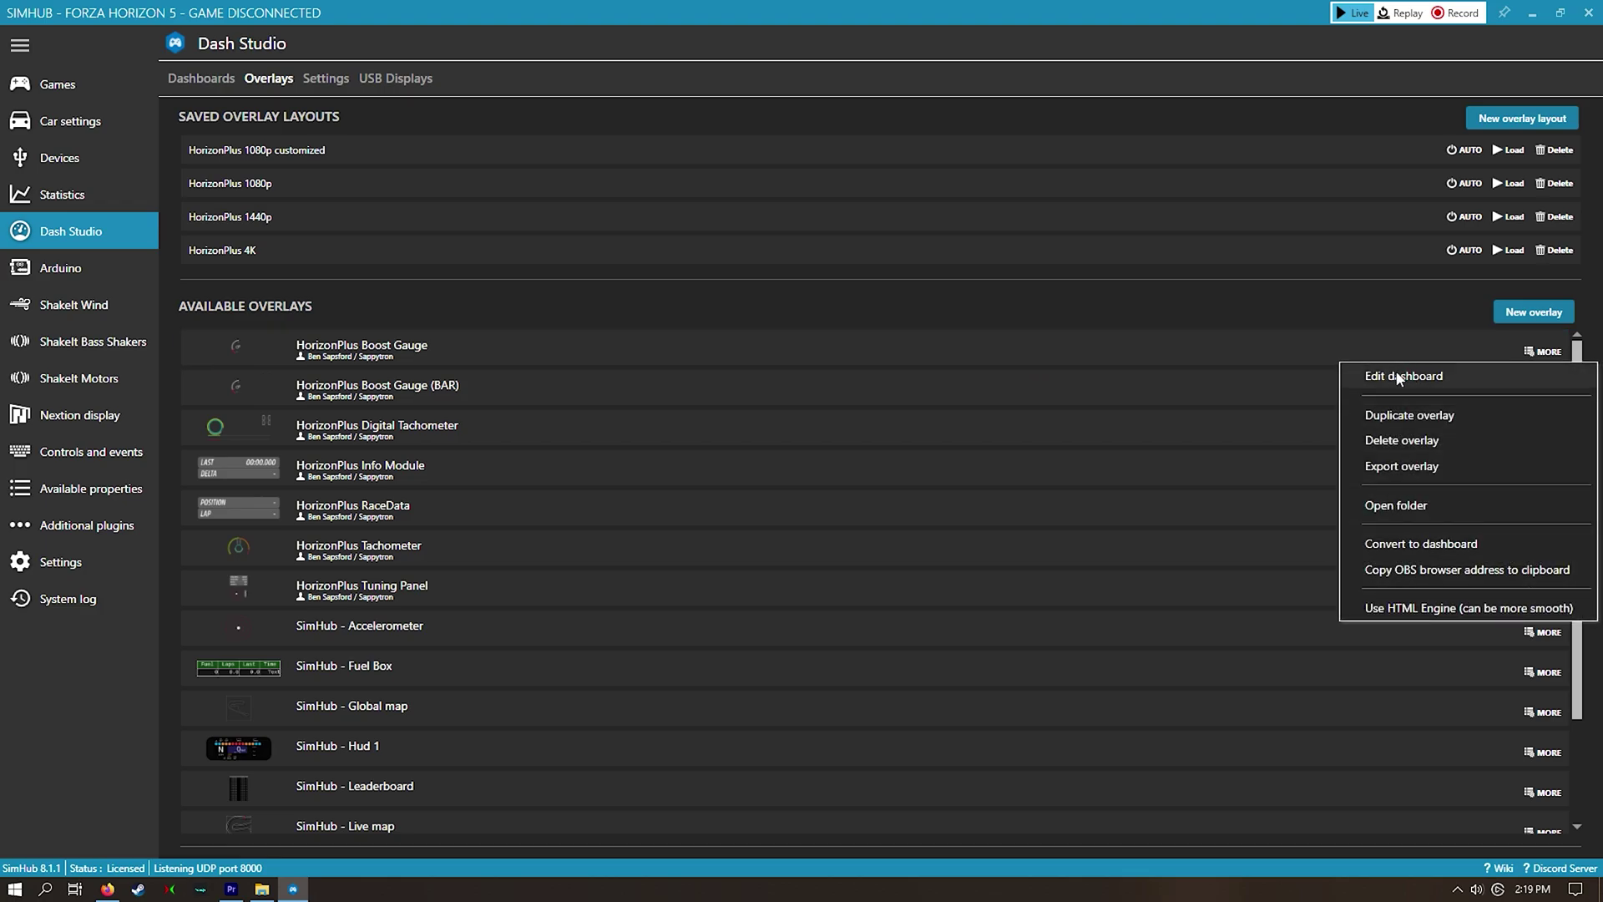
click(1463, 373)
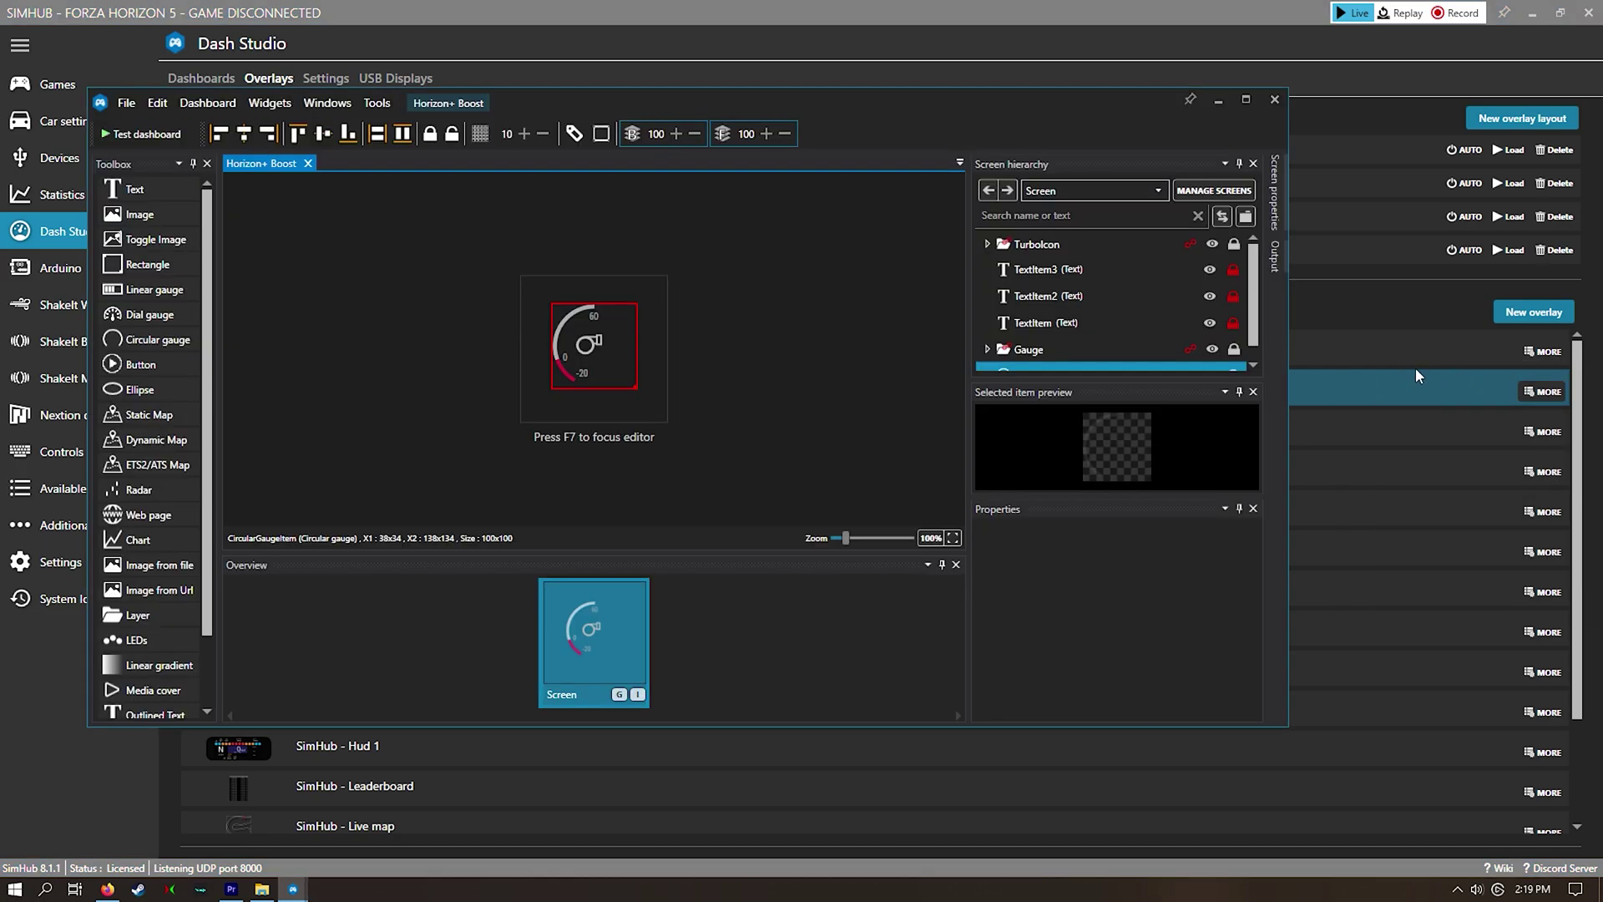
Reposition the editor window and expand the Gauge group to show Vacuum and Boost
drag(877, 97, 1029, 133)
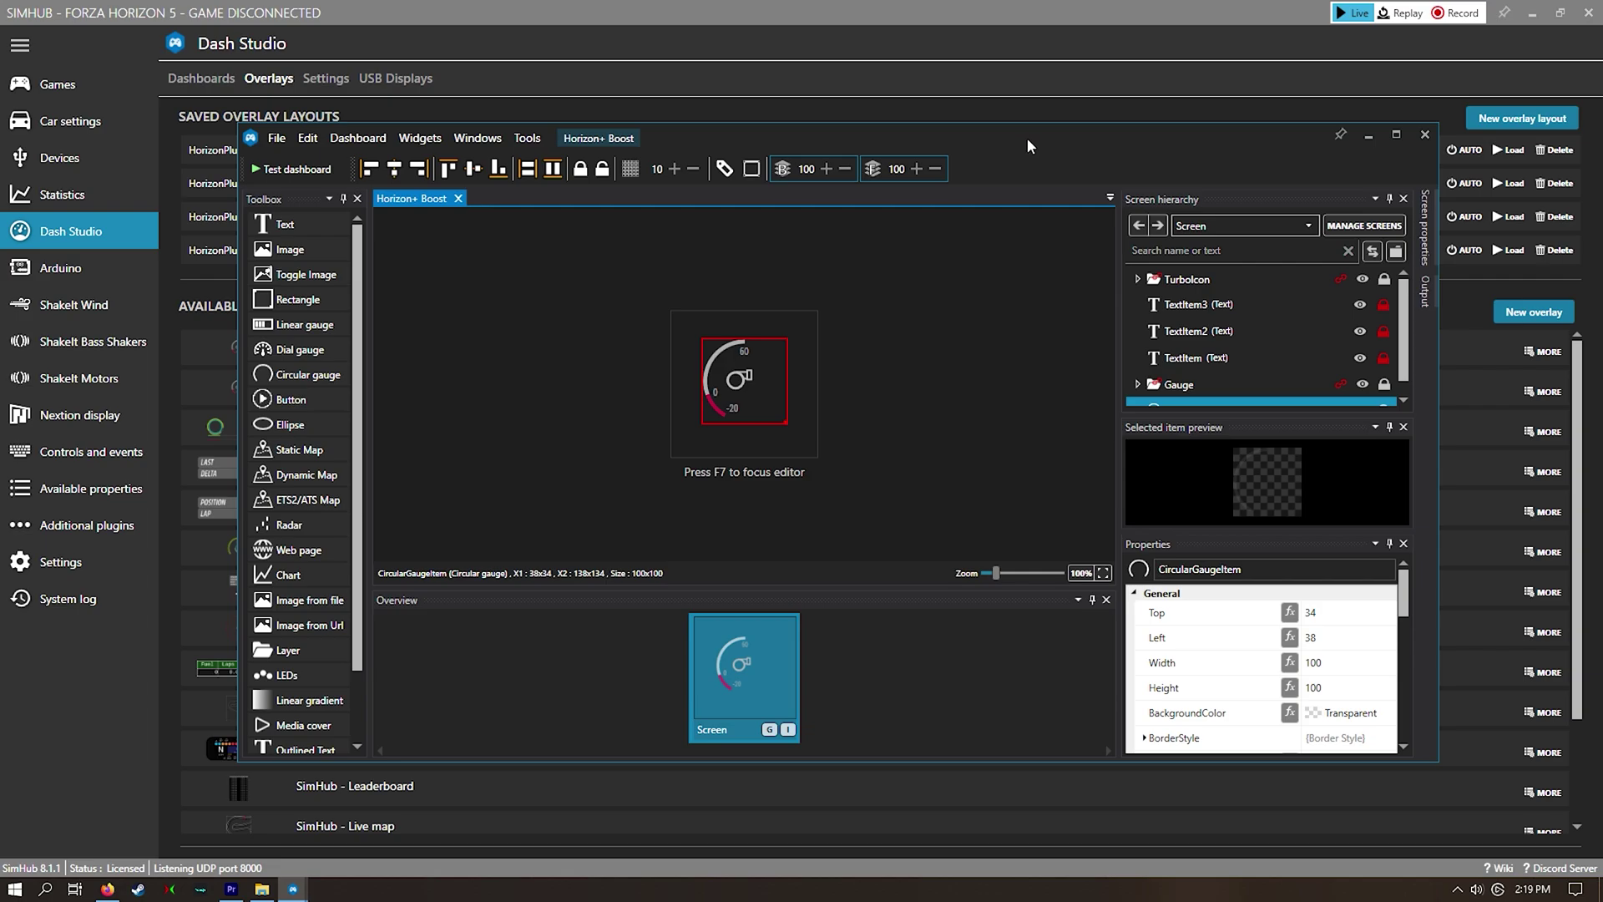
click(1206, 336)
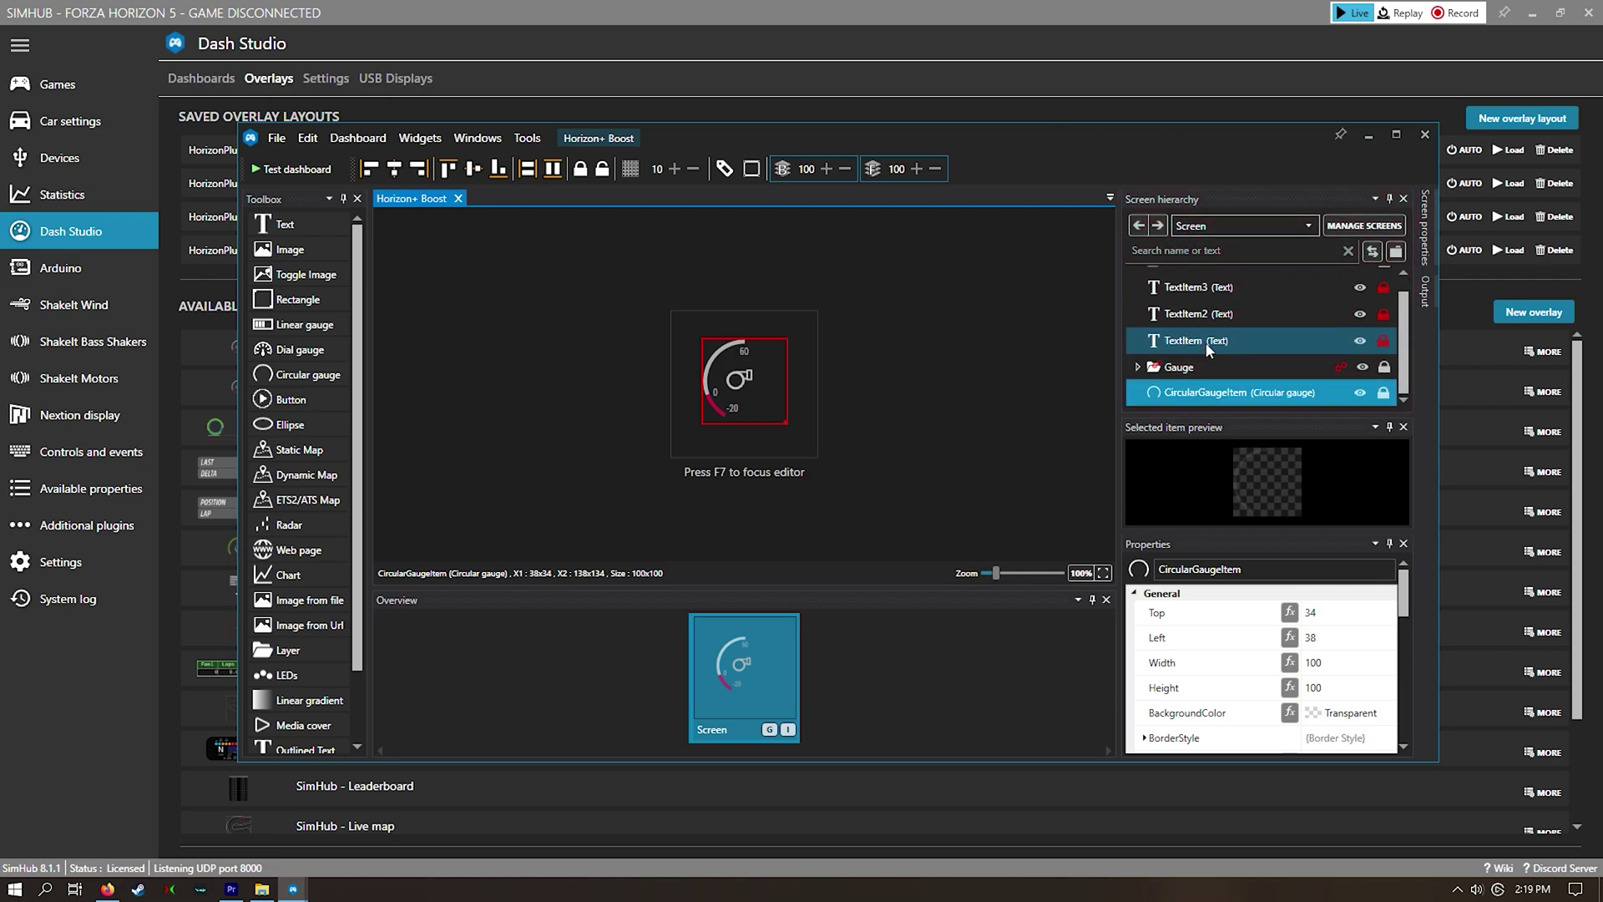
click(1137, 367)
click(1186, 359)
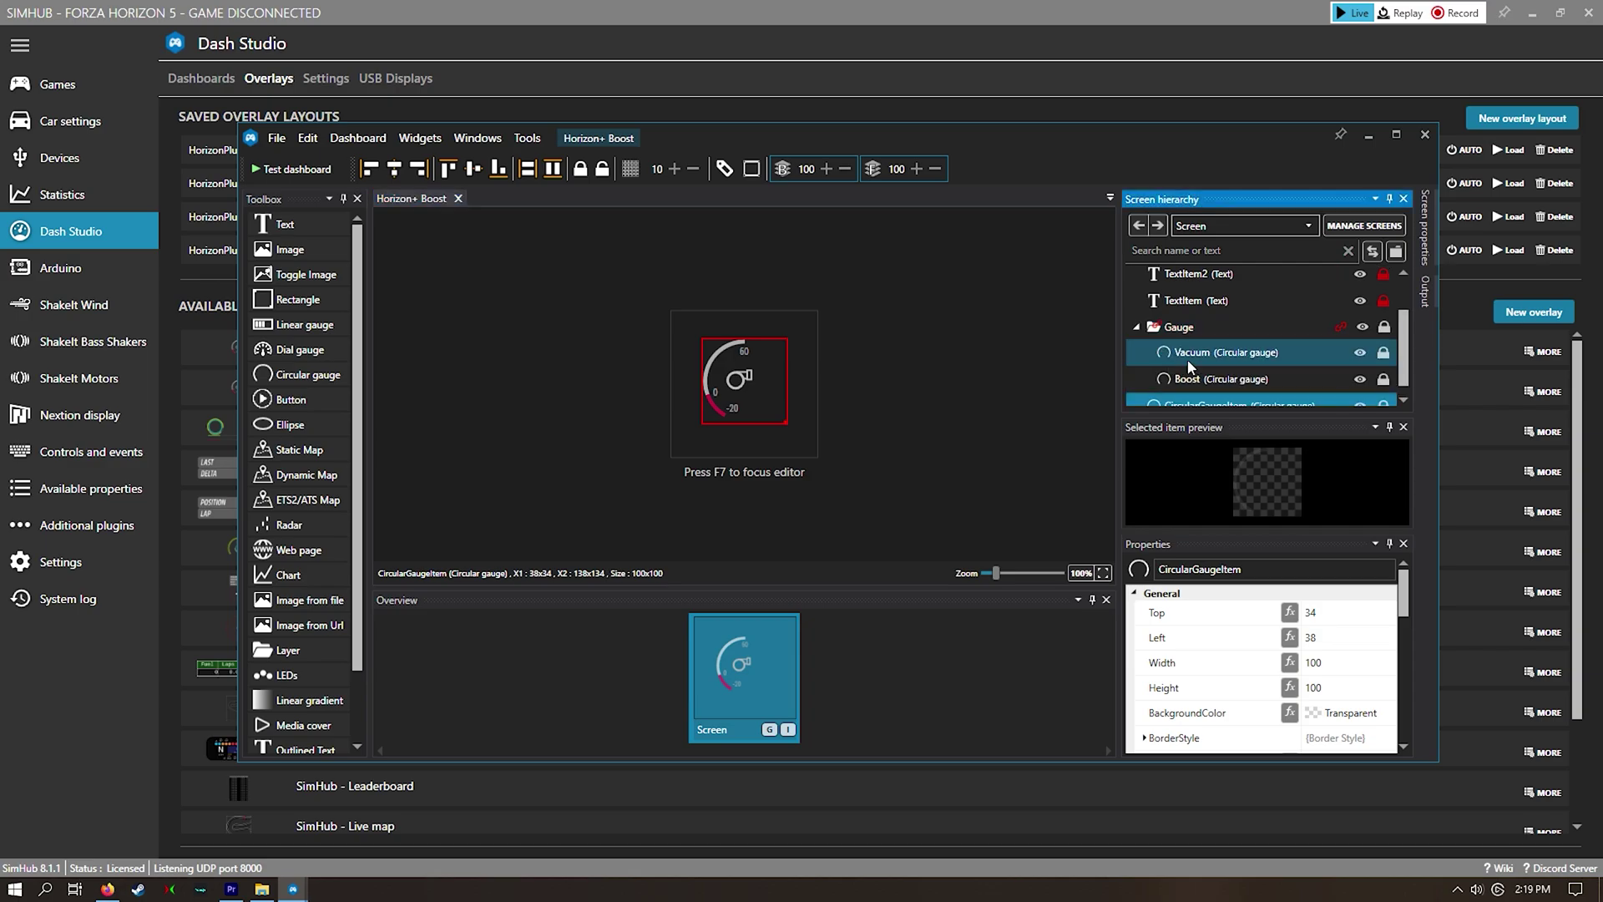
click(1249, 380)
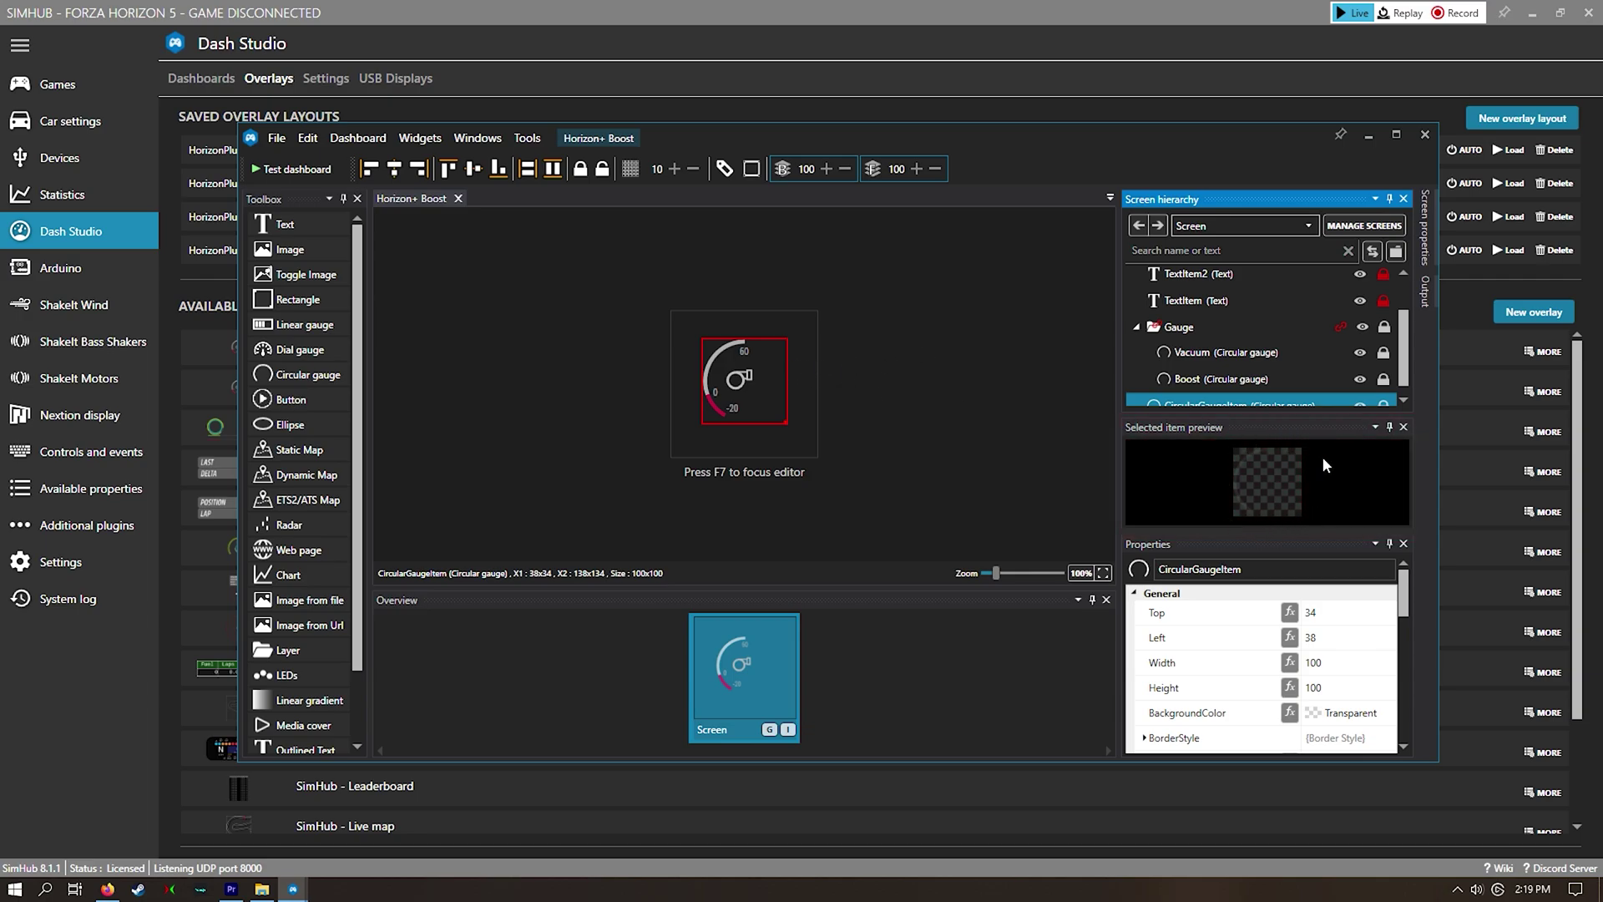
Set the Vacuum gauge's CircleGaugeColor to BlueViolet
click(1214, 352)
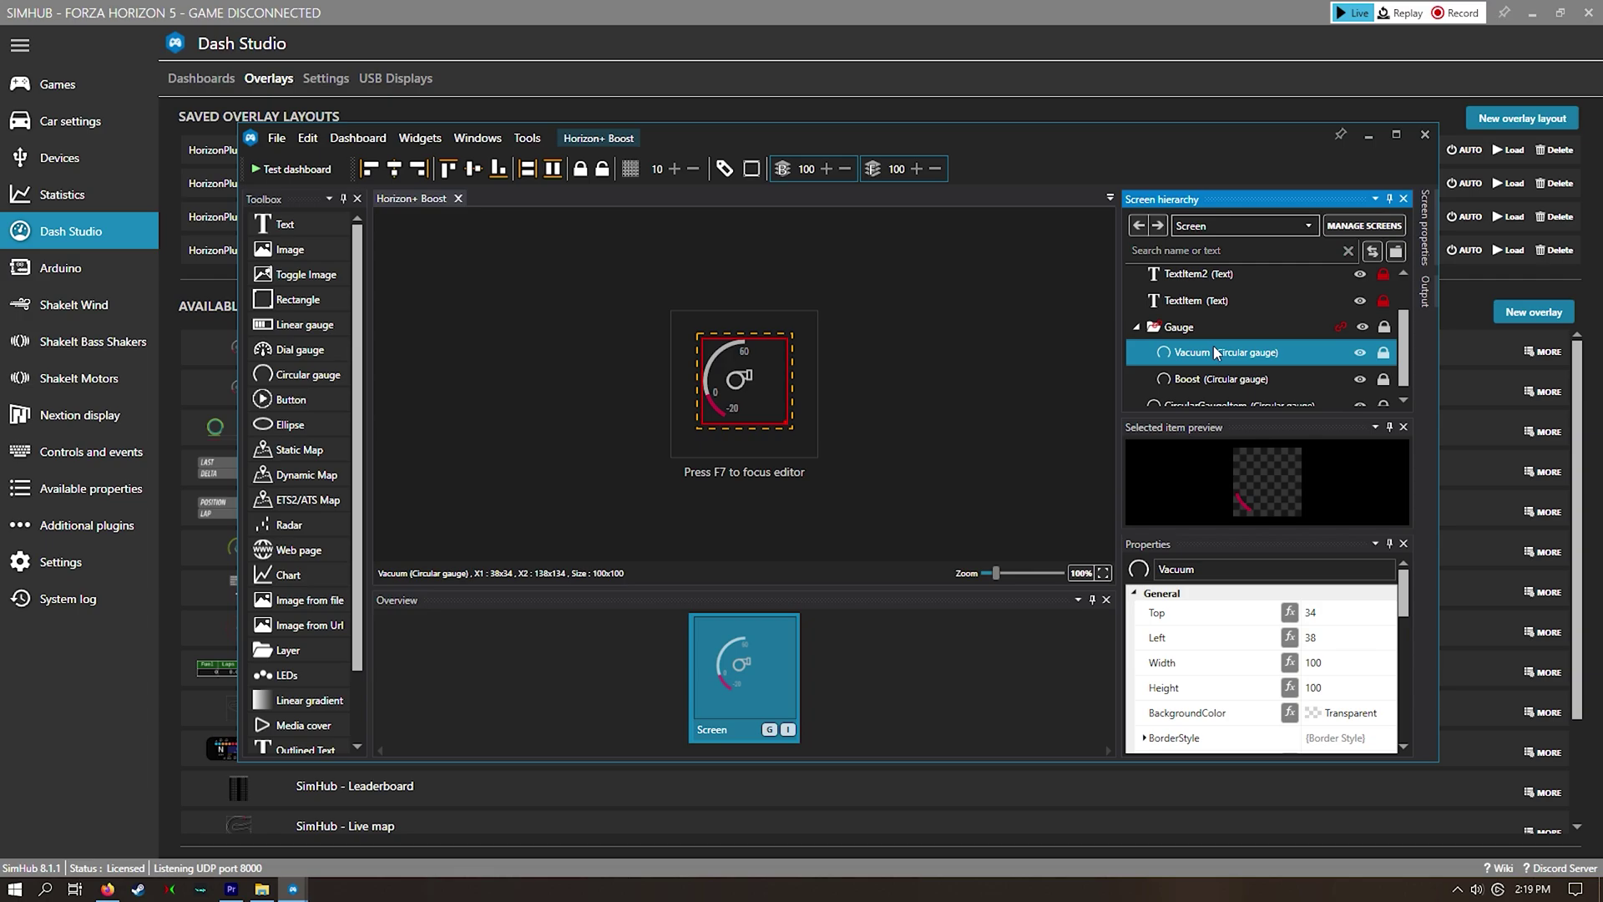
scroll(1250, 633, down, 2)
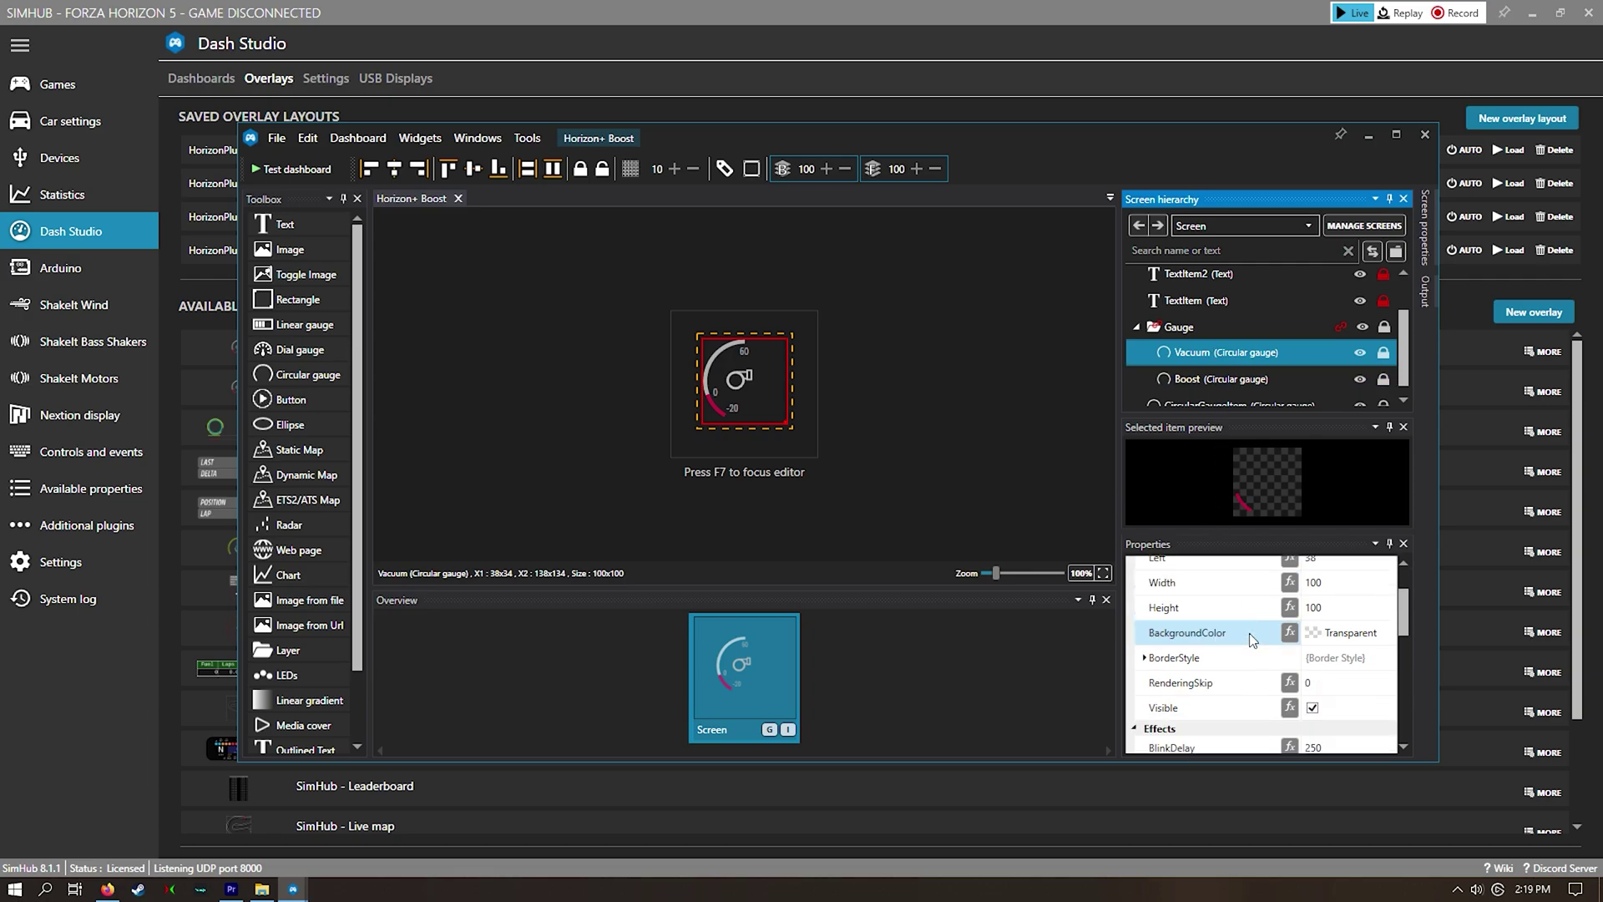
scroll(1250, 633, down, 5)
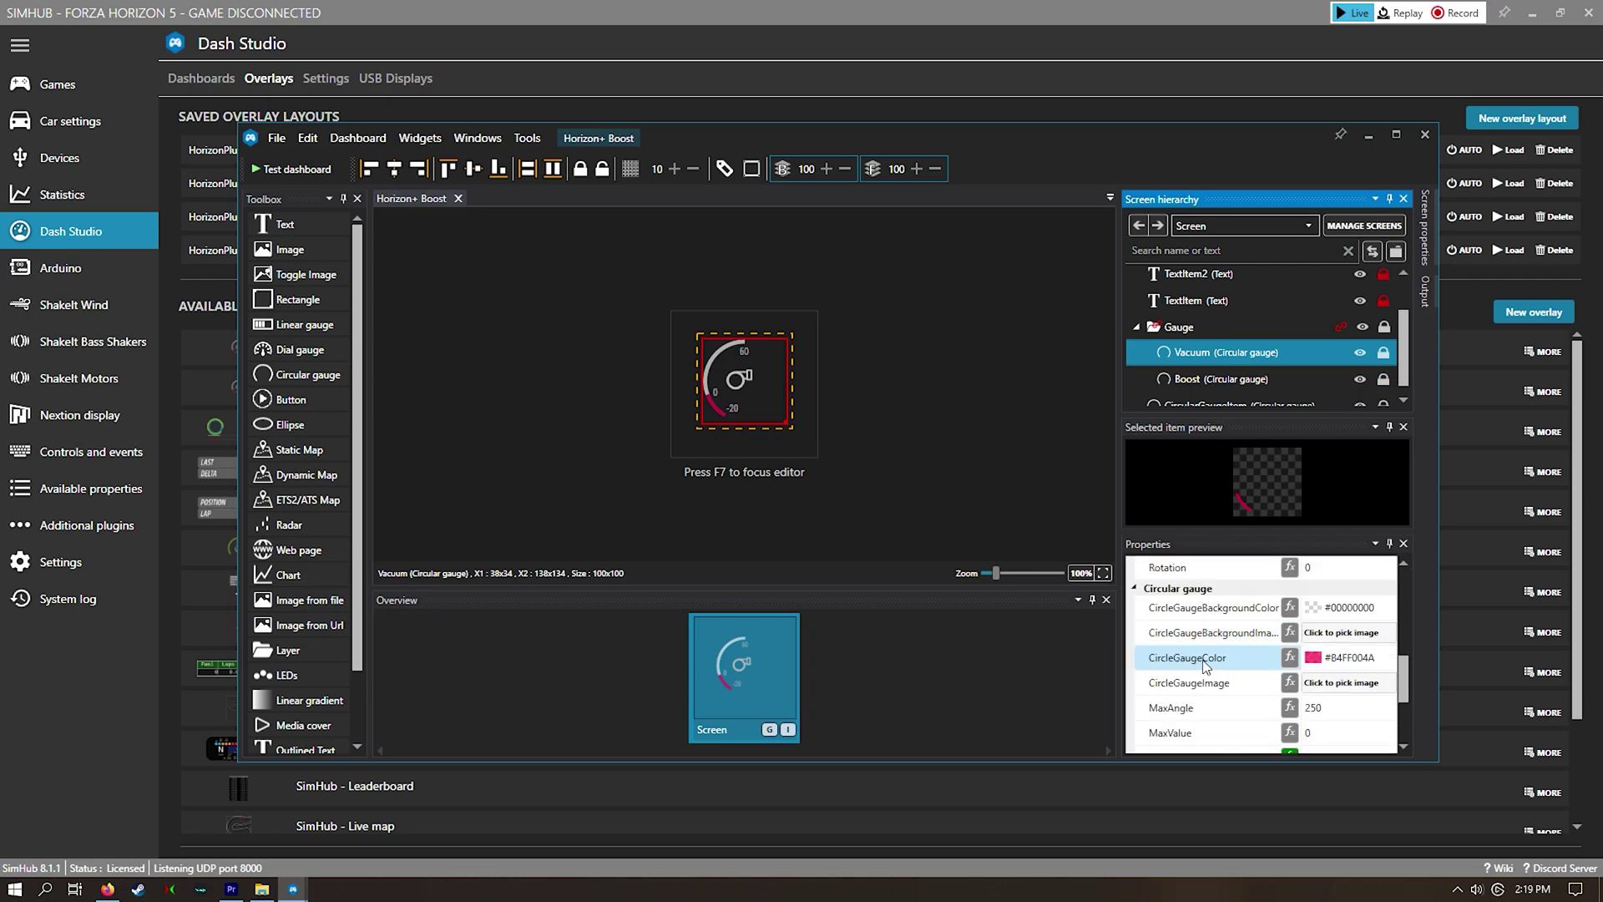
click(1338, 662)
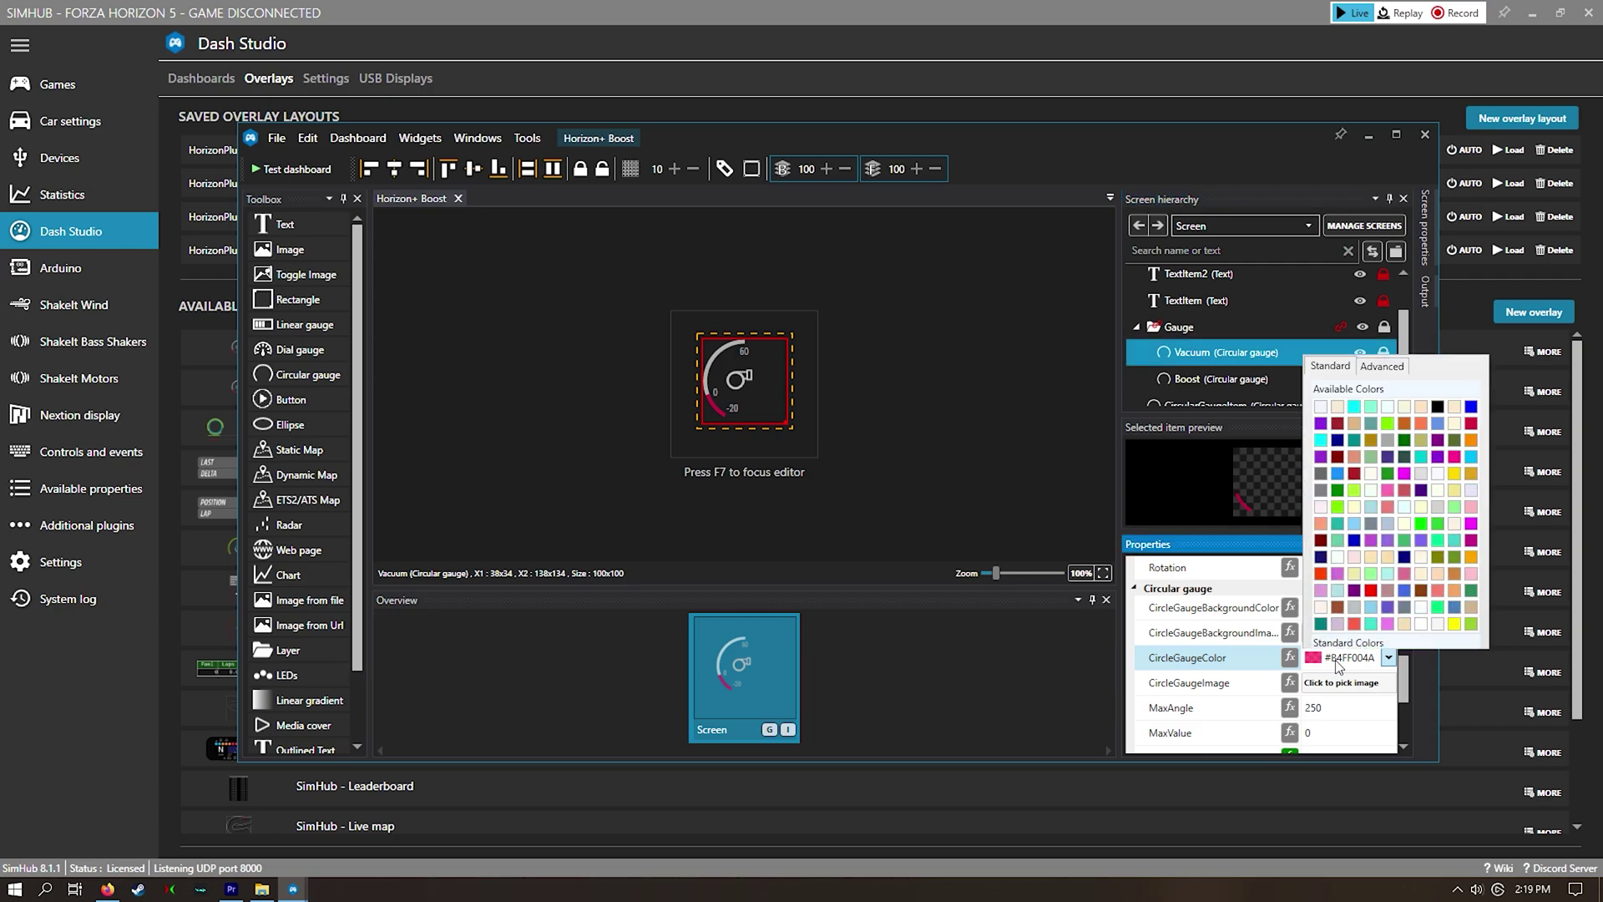
click(1321, 394)
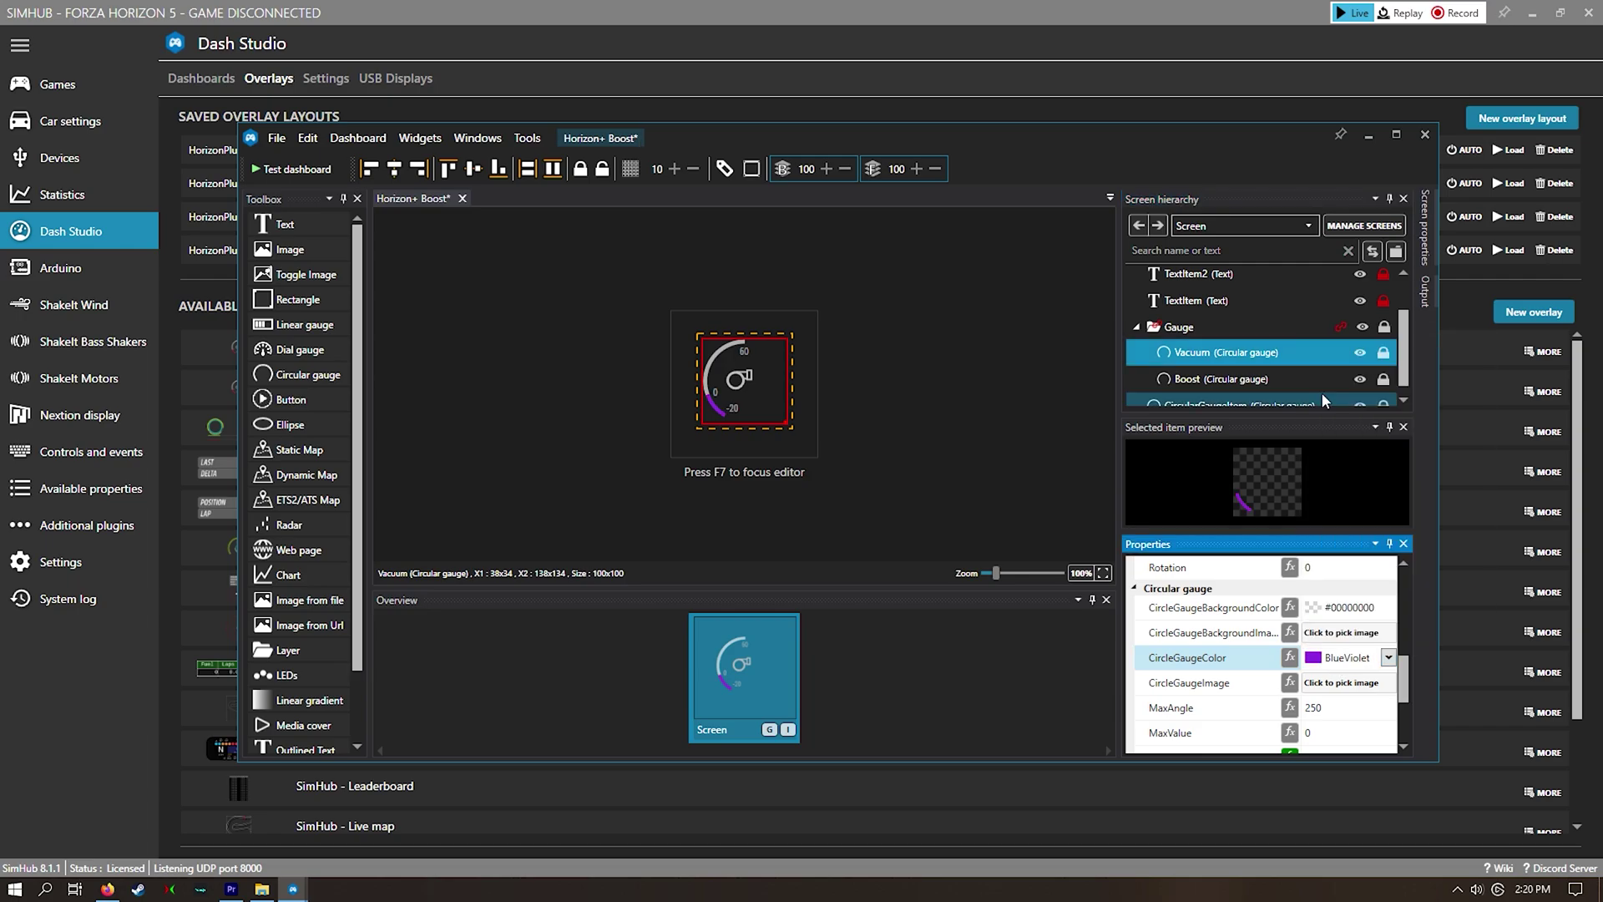
Set the Boost gauge's CircleGaugeColor to BlueViolet and close the editor
click(1218, 380)
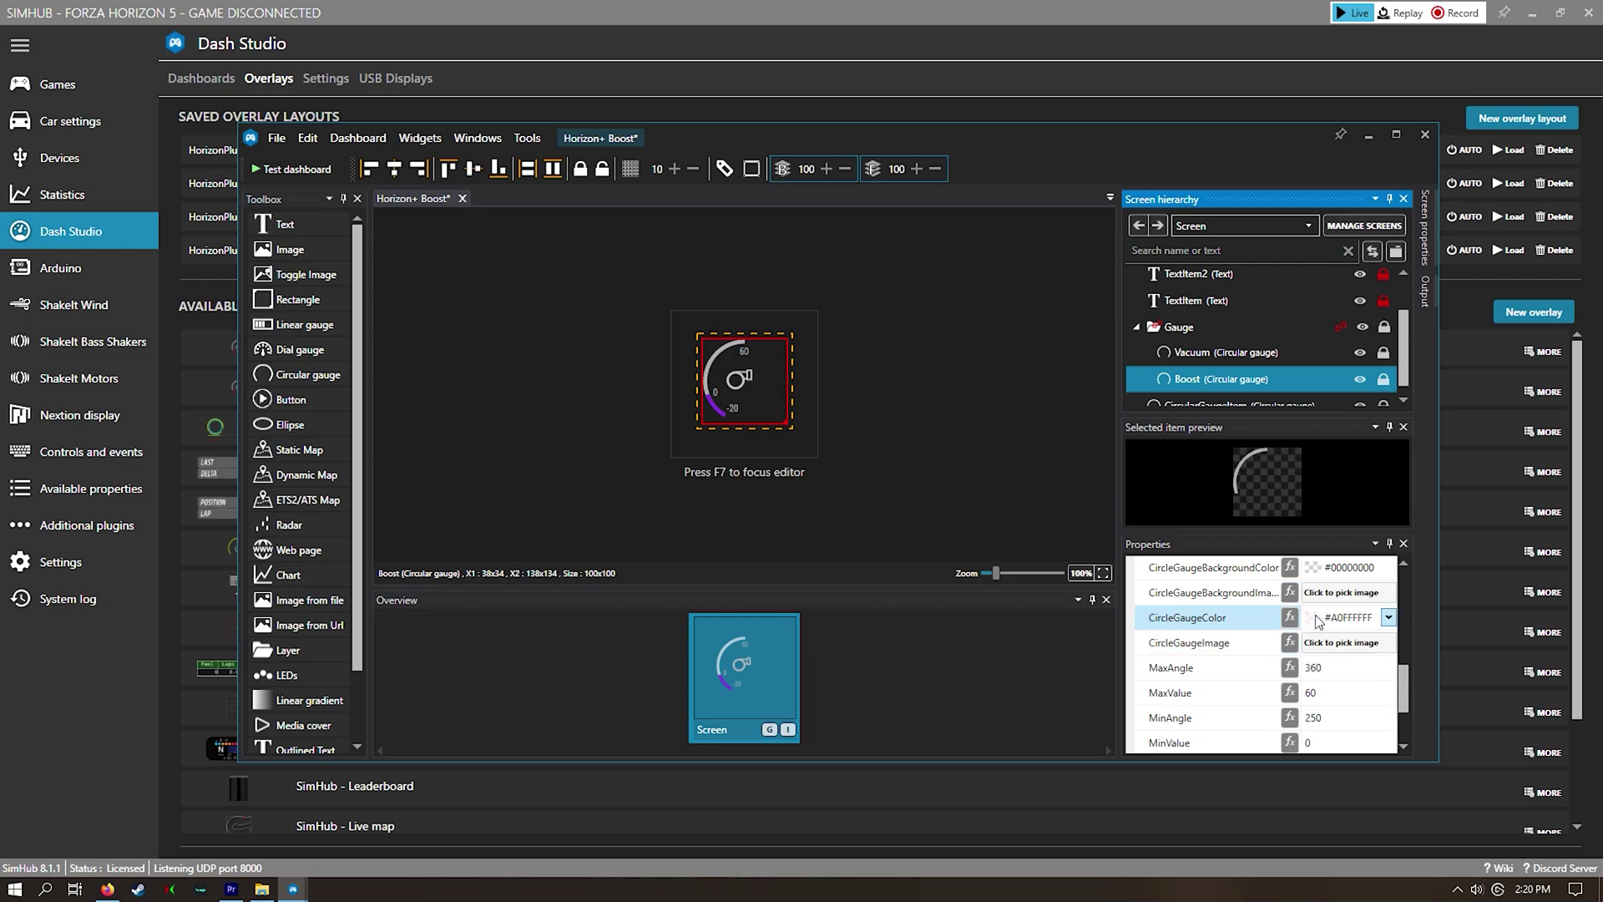
click(1320, 621)
click(1321, 352)
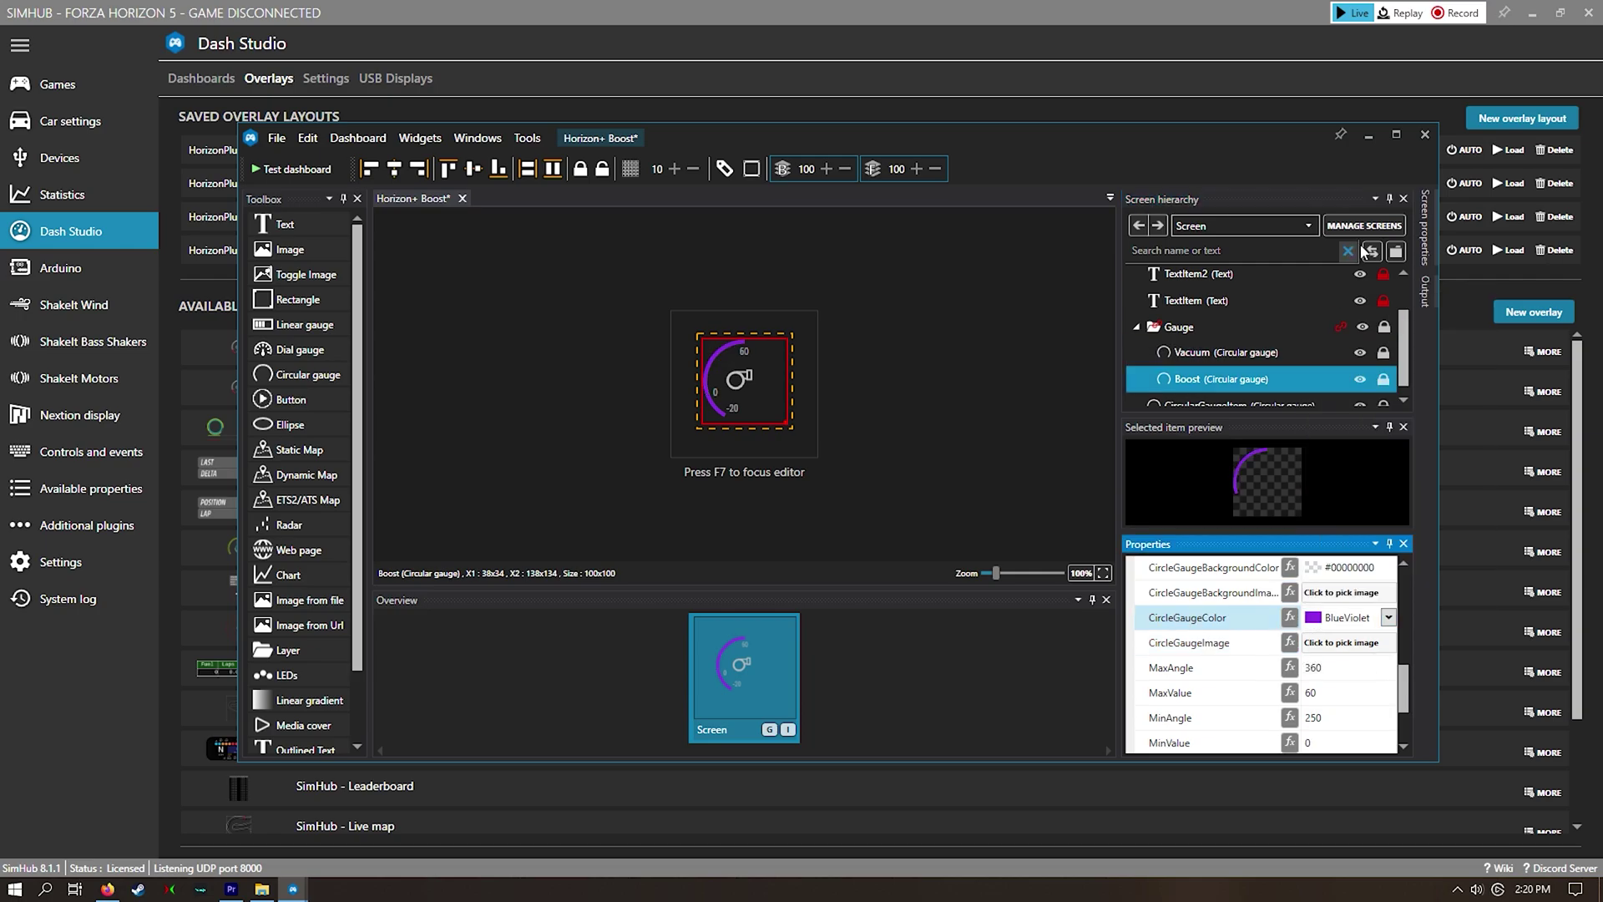
click(1426, 135)
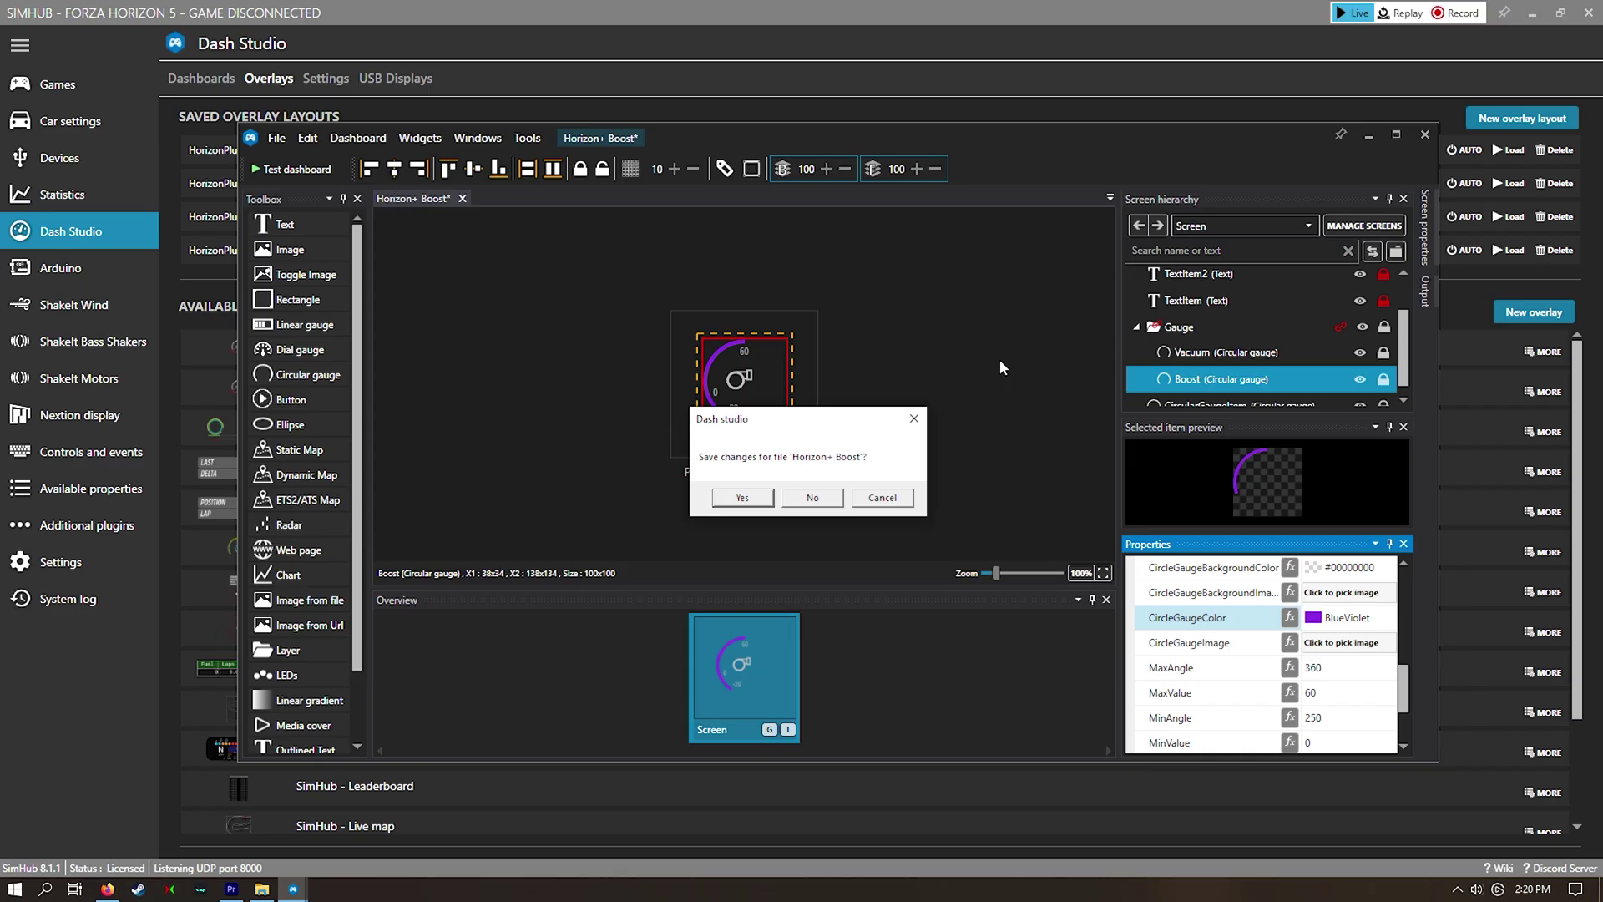
Confirm saving the Horizon+ Boost changes in the Save changes prompt
click(739, 497)
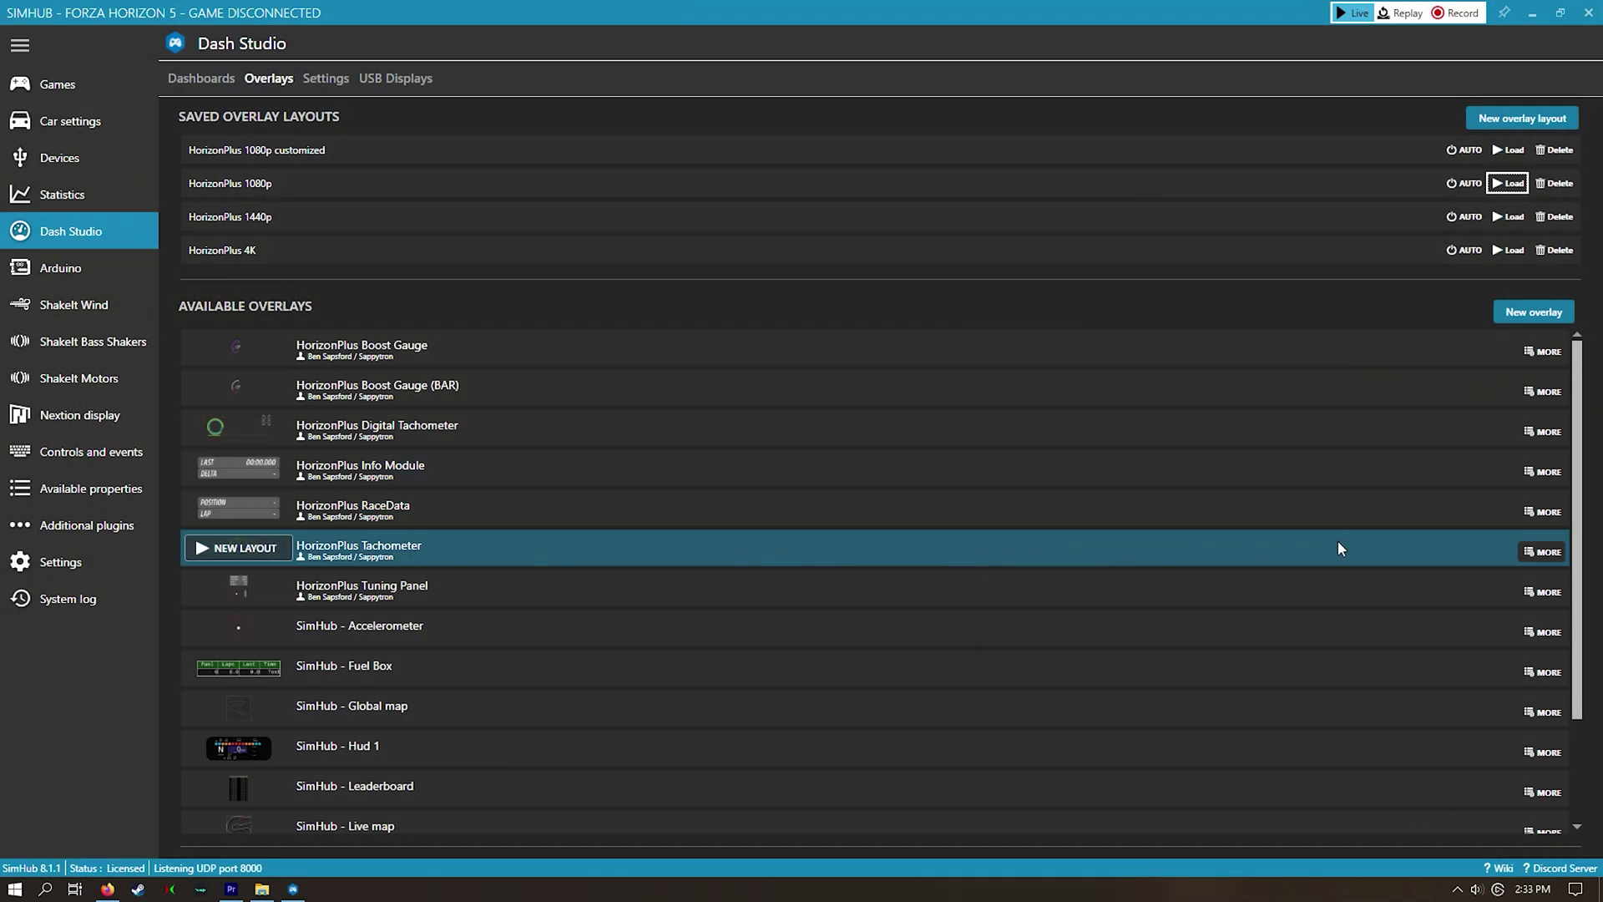
Open the HorizonPlus Tachometer overlay for editing and select its TireModel layer
click(1541, 552)
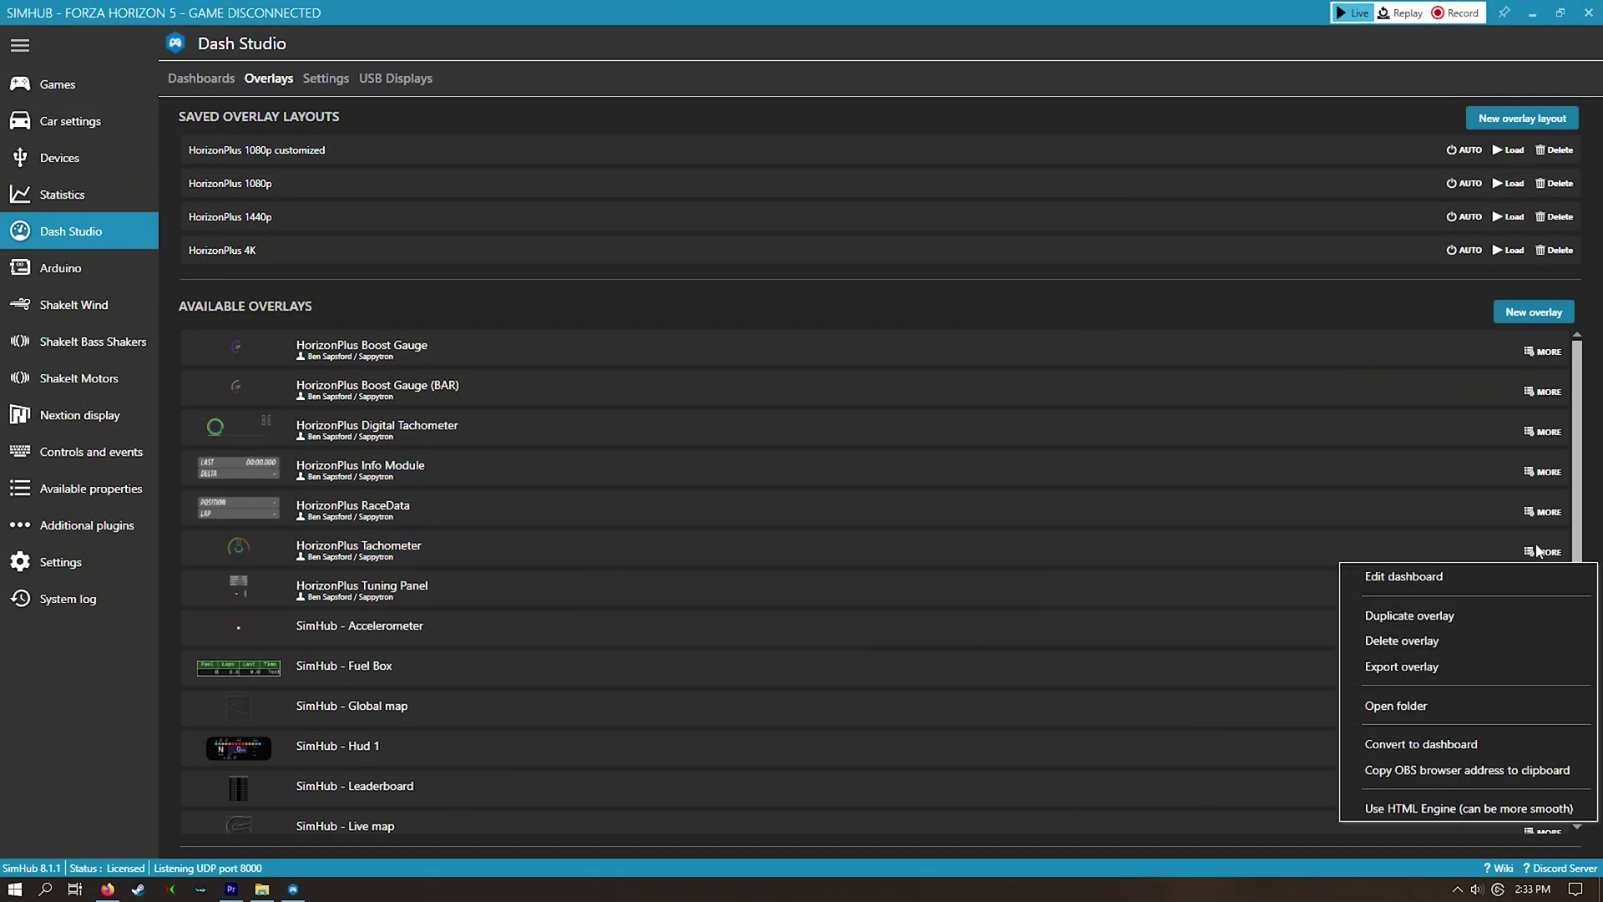
click(1403, 577)
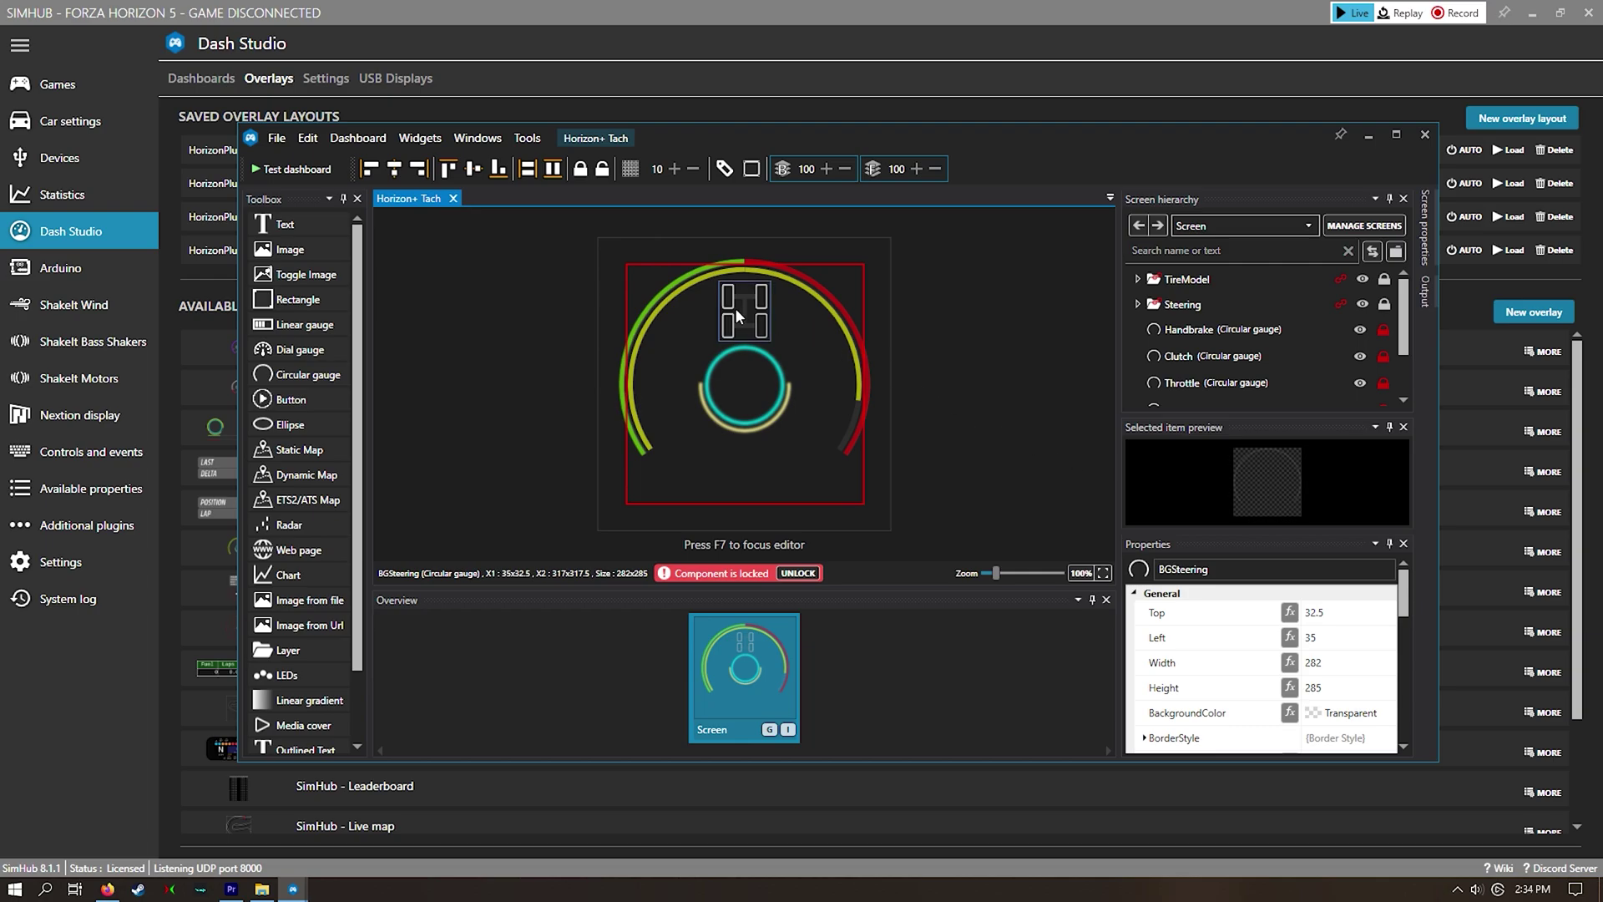
click(749, 317)
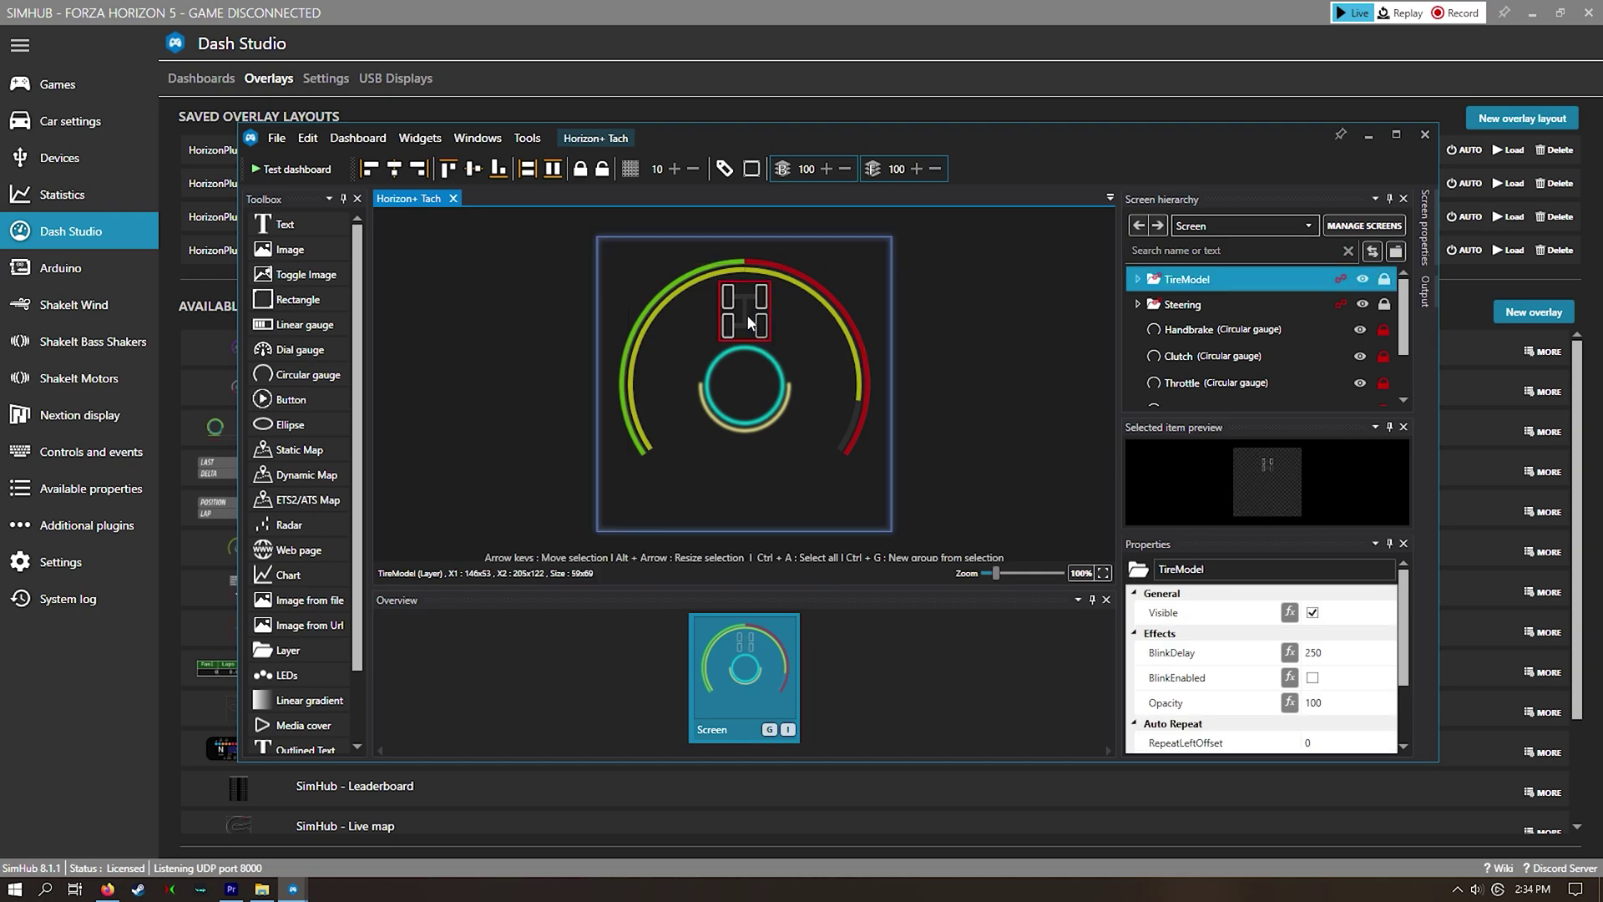
Expand TireModel > TireTemp and select the RRCold tyre rectangle
click(1136, 280)
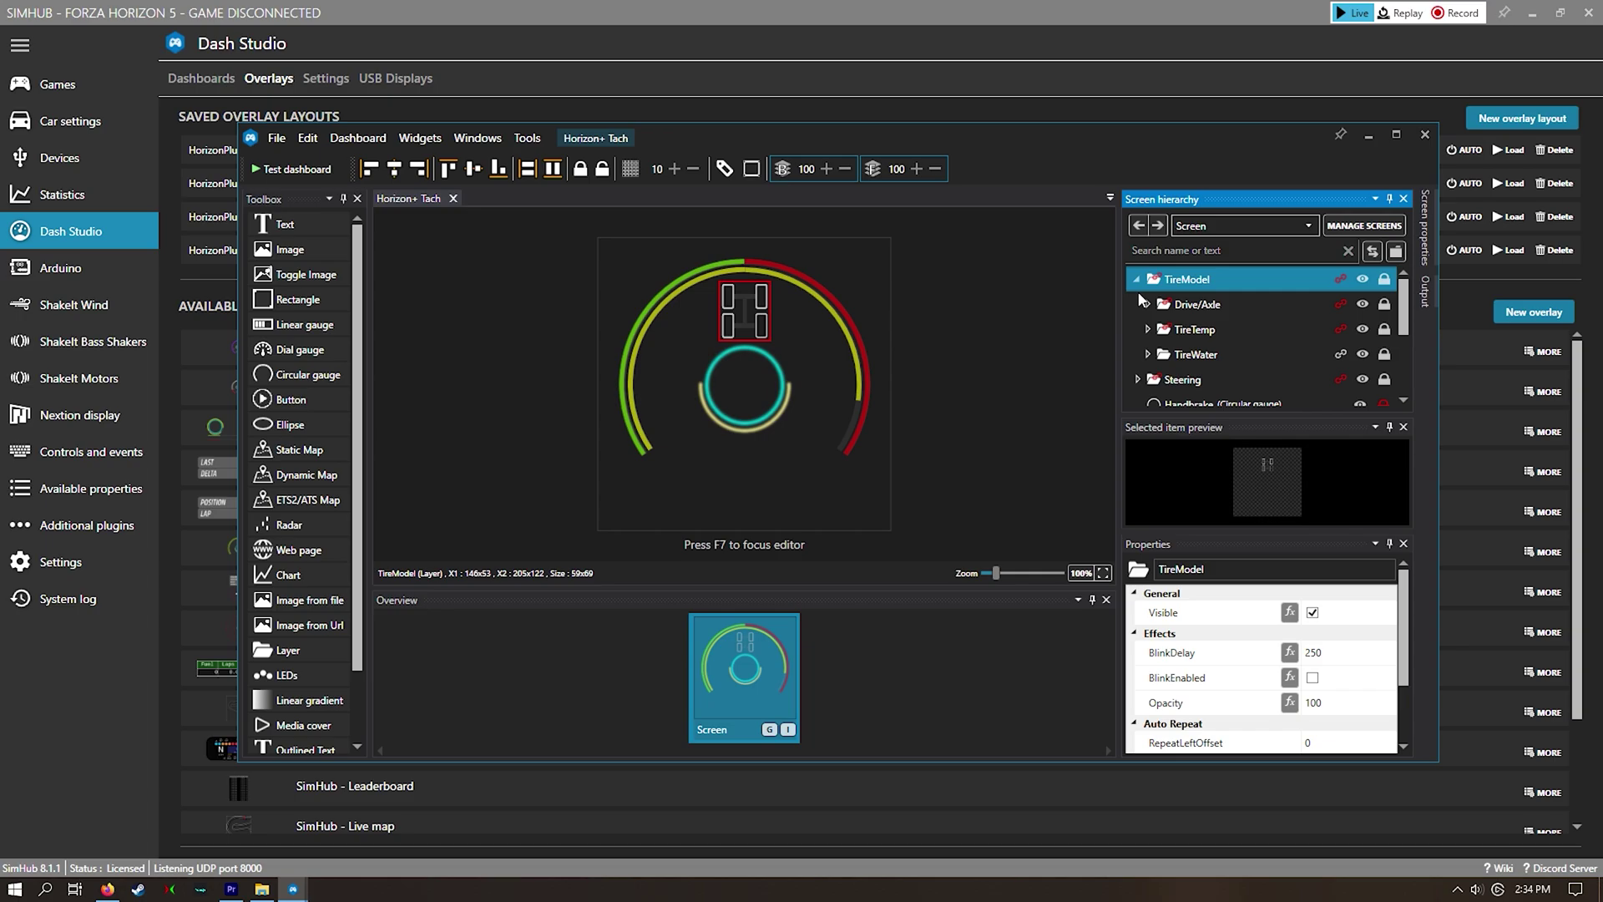
click(1148, 329)
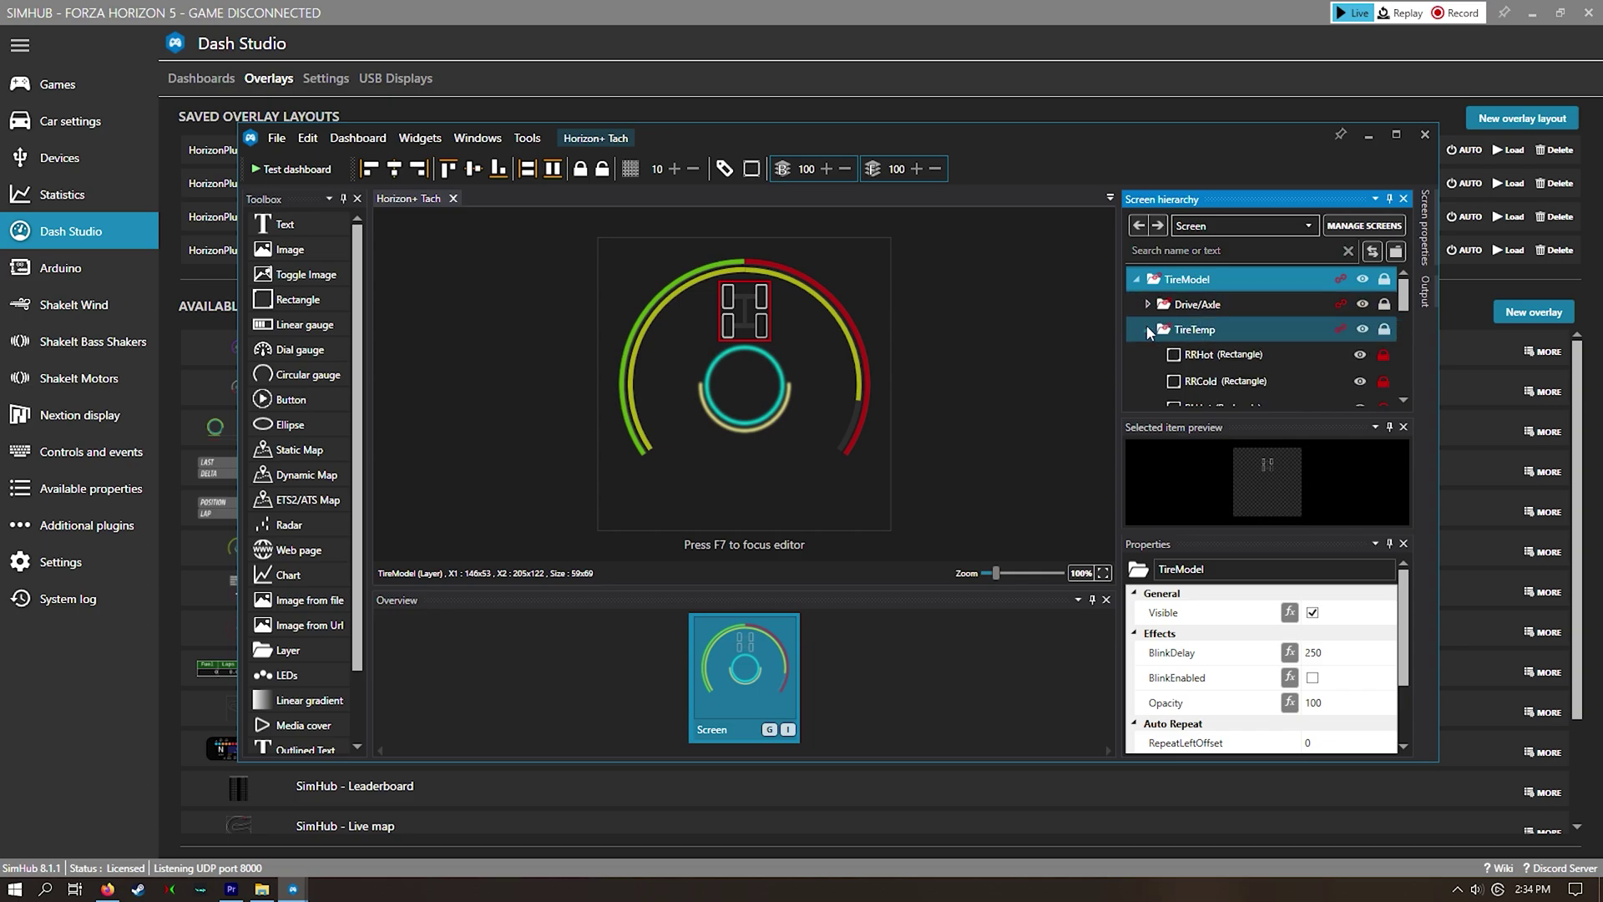
scroll(1245, 372, down, 1)
scroll(1244, 372, down, 5)
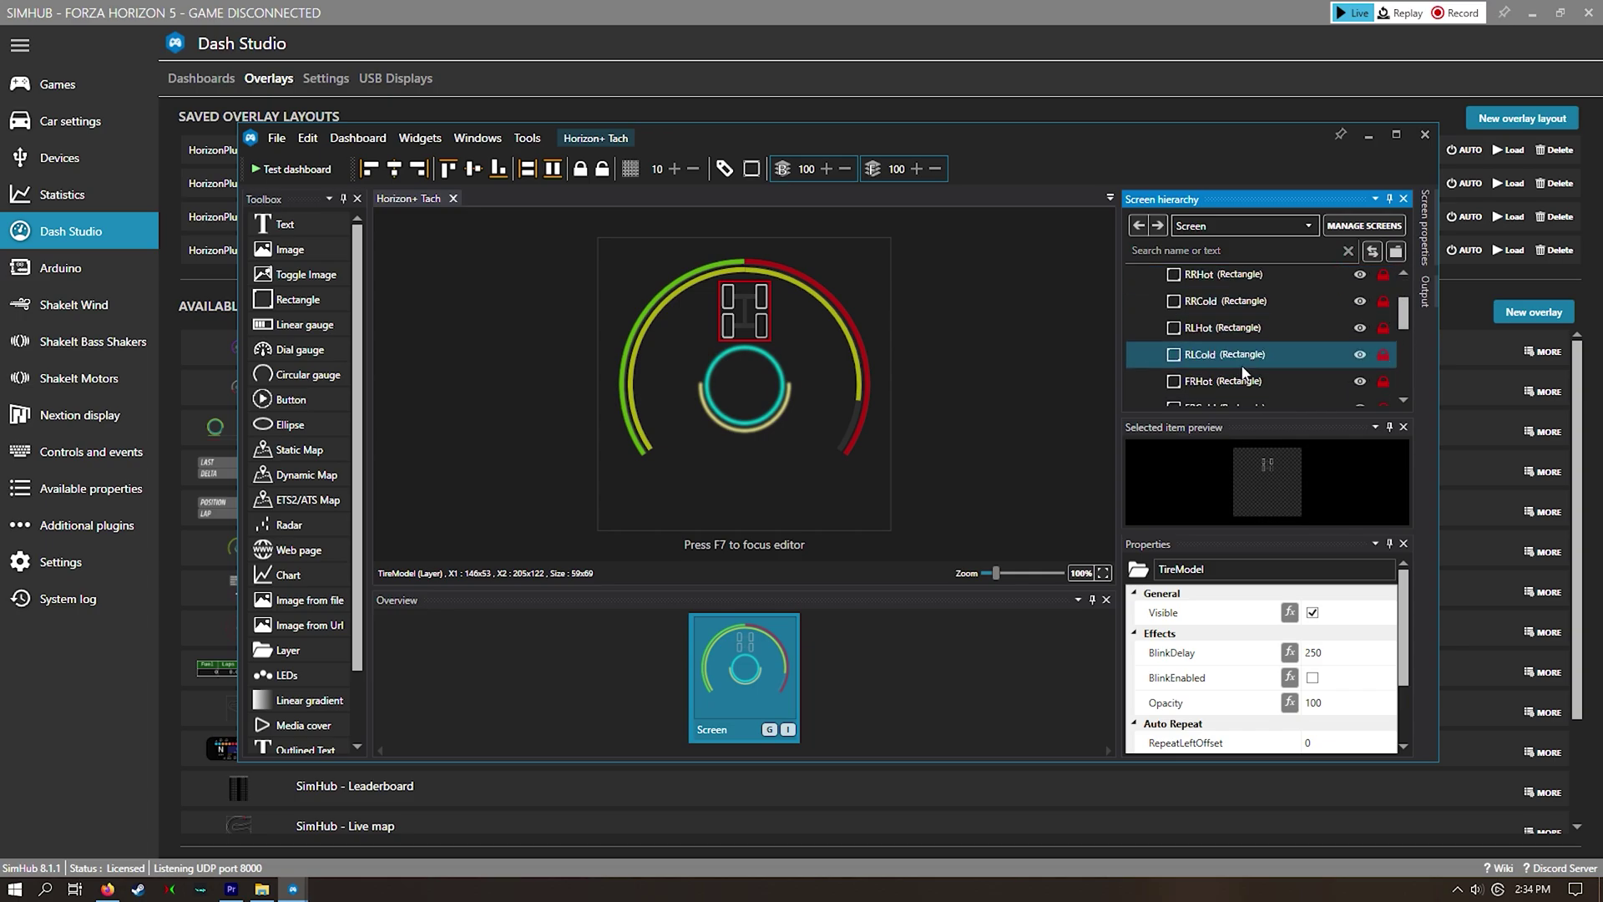
scroll(1244, 371, up, 2)
scroll(1243, 371, up, 3)
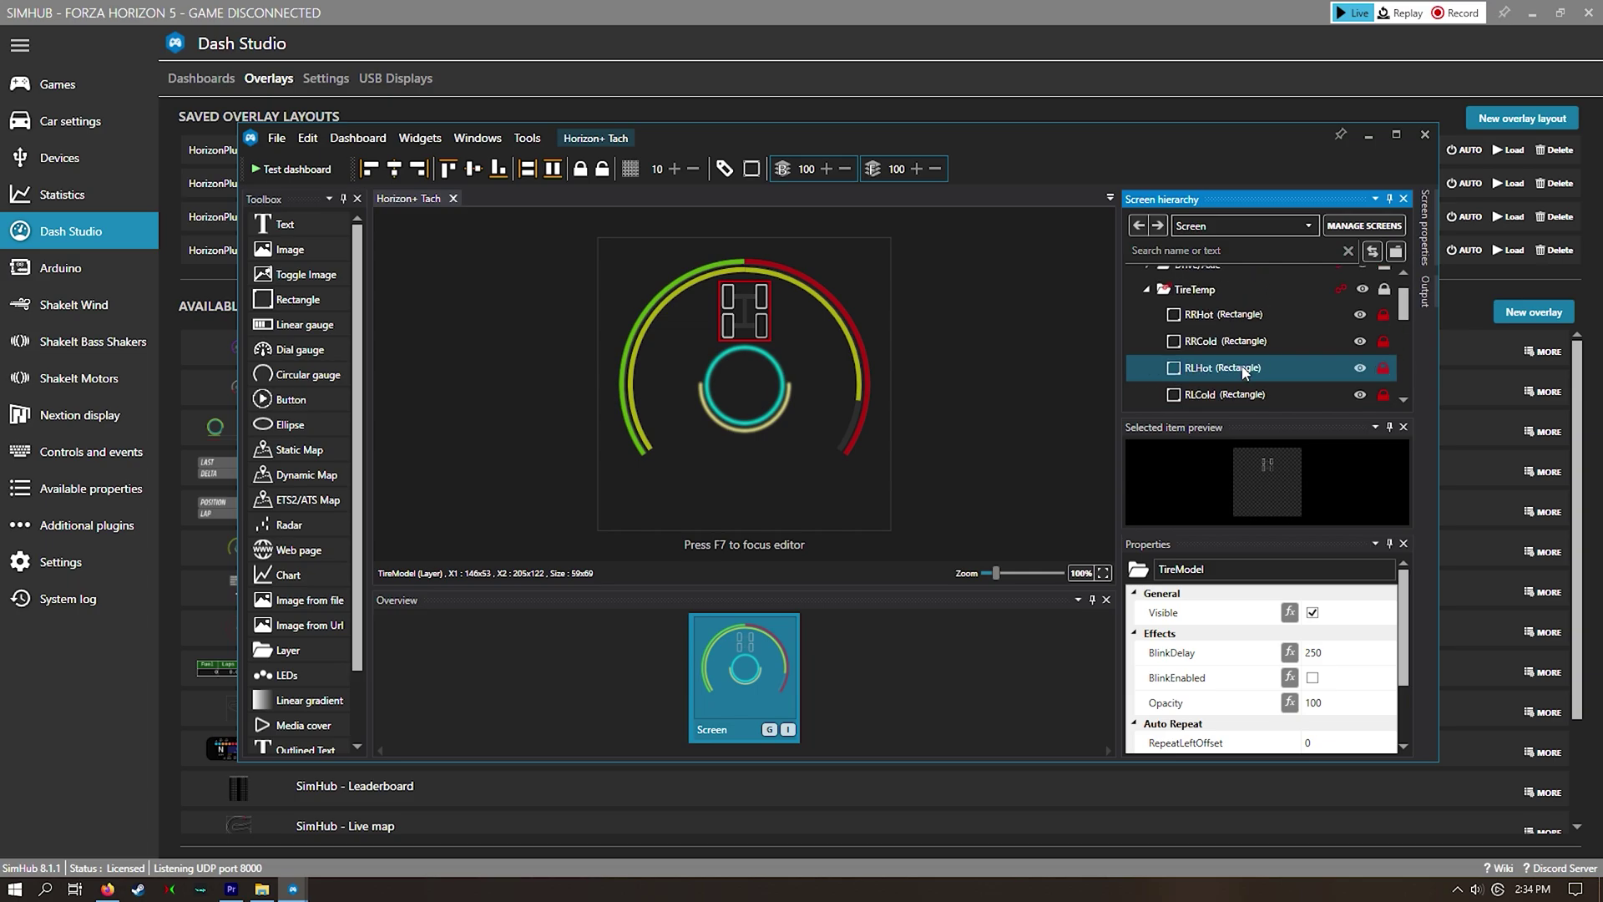
click(1244, 347)
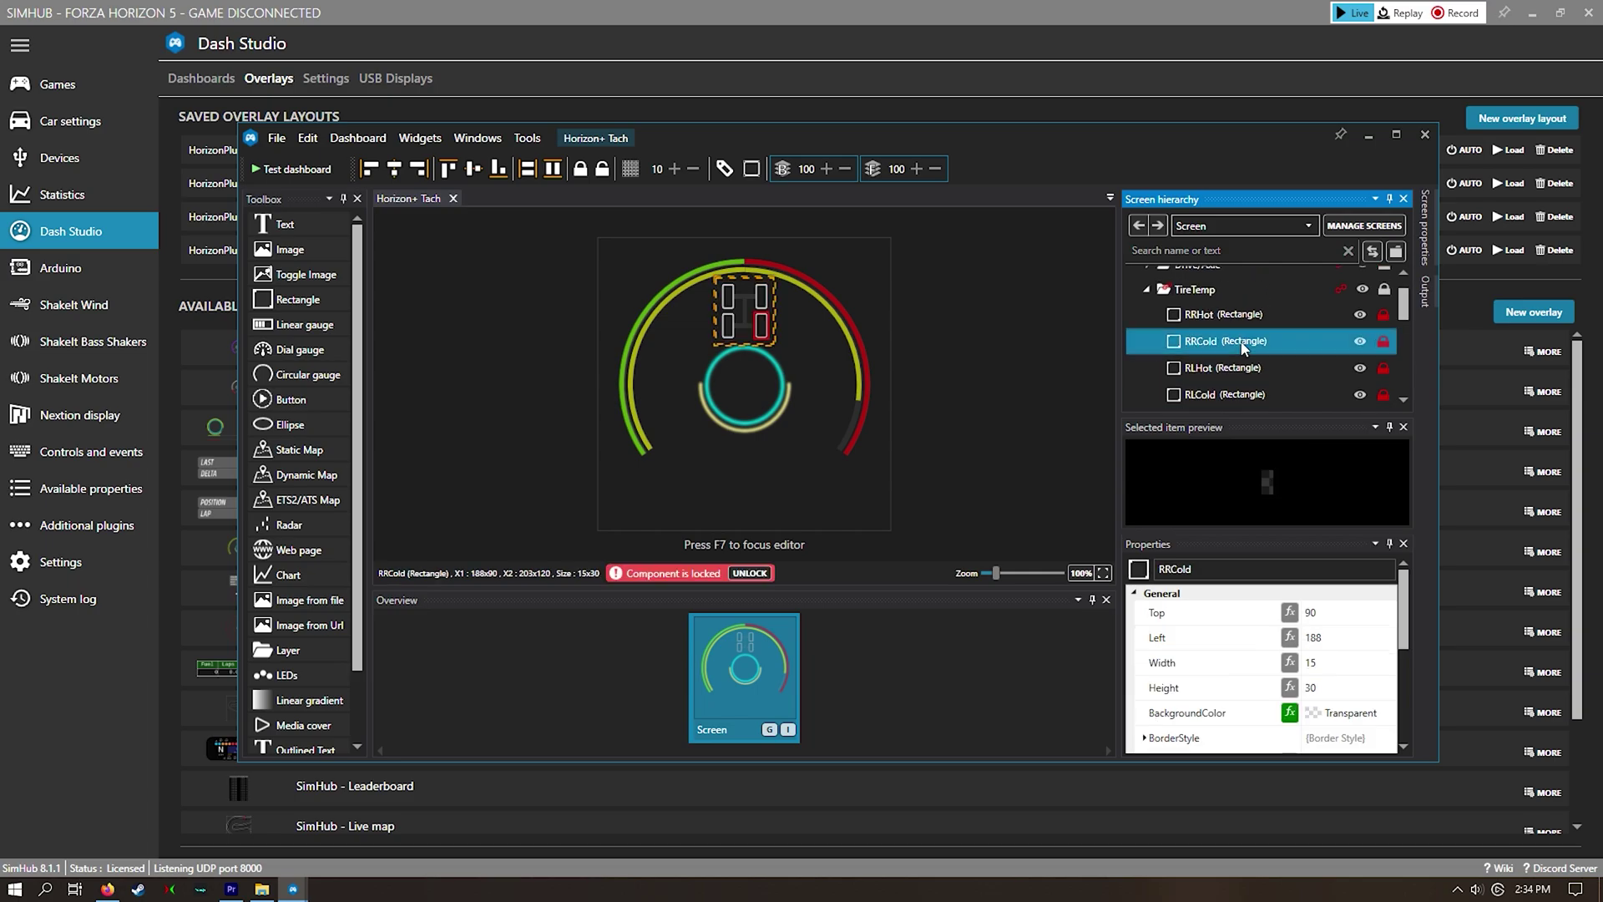
Review RRCold's BackgroundColor binding without changes, then select the RRHot rectangle
click(1289, 712)
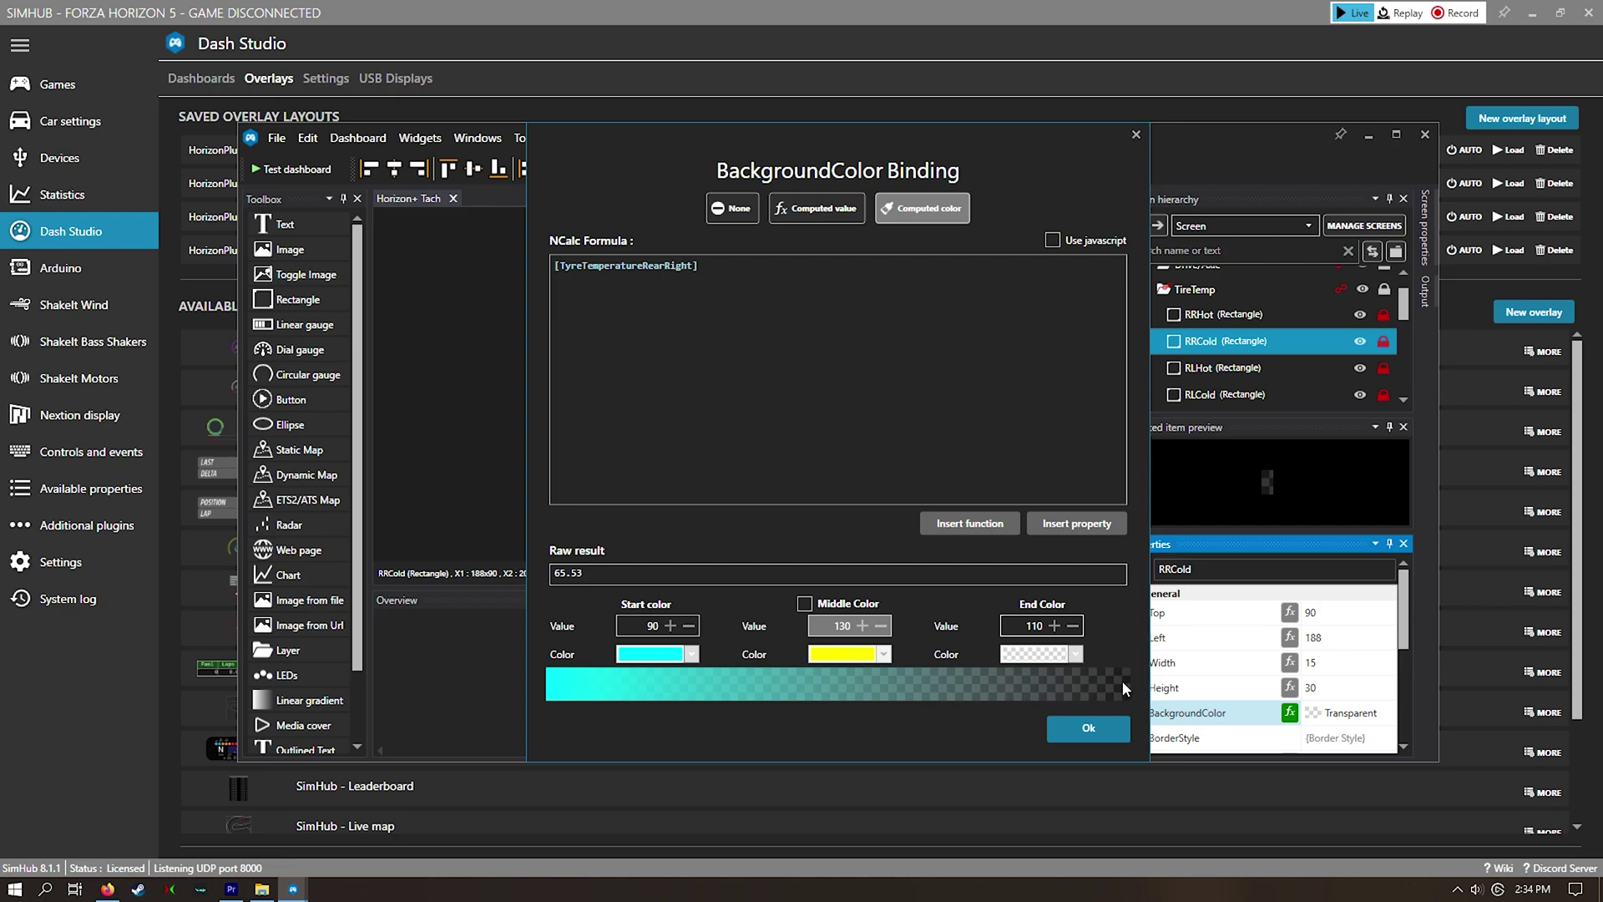
click(1072, 726)
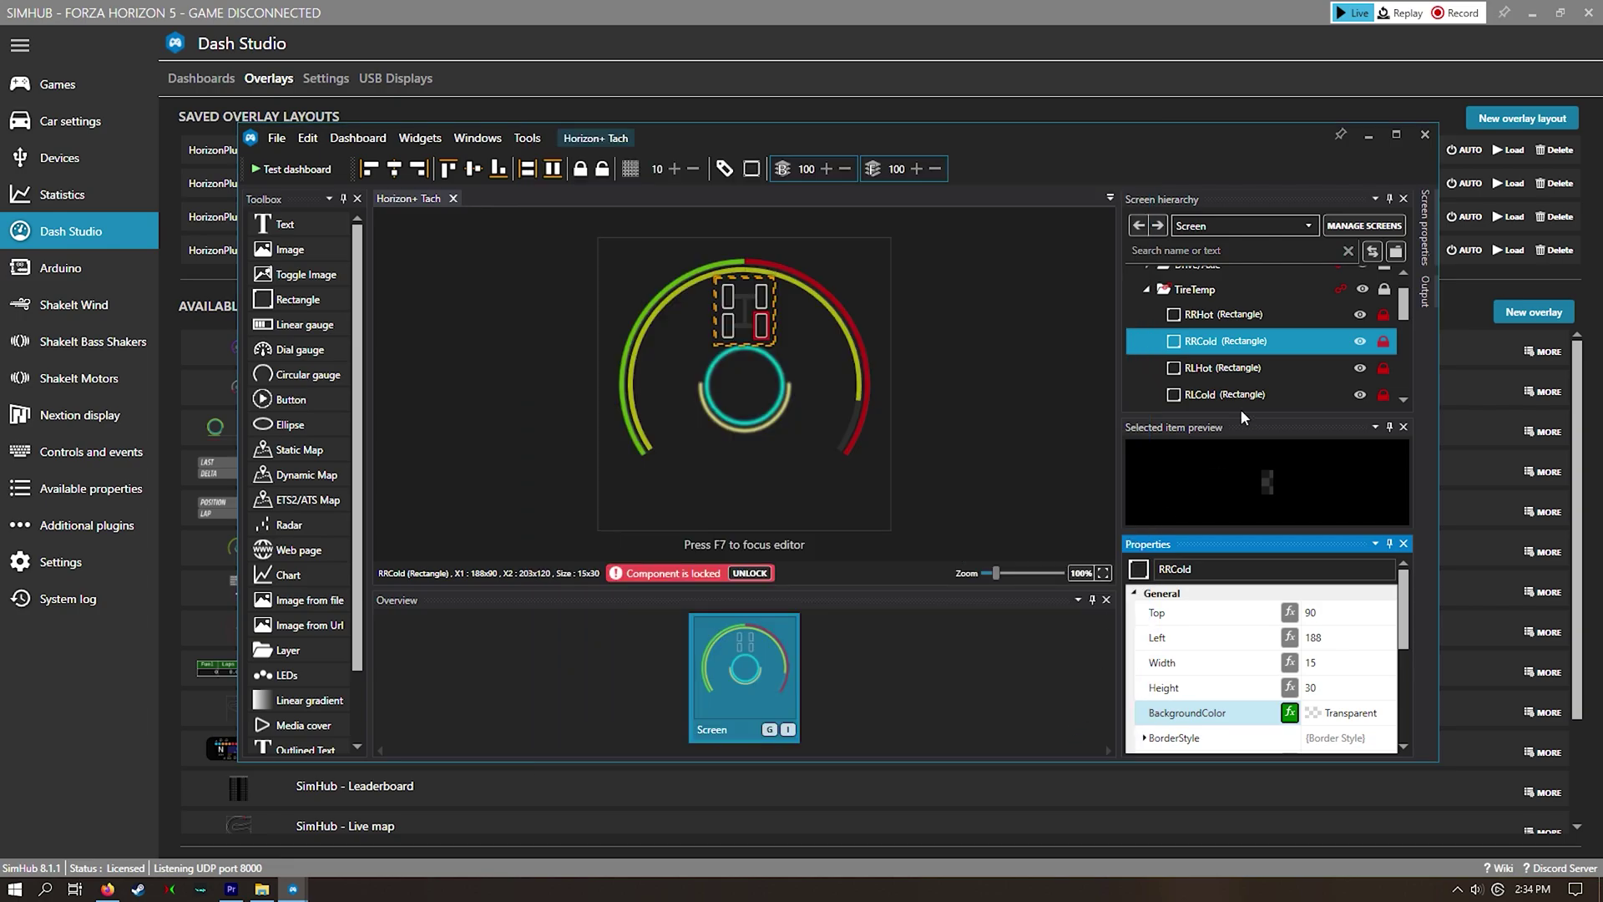
click(1224, 323)
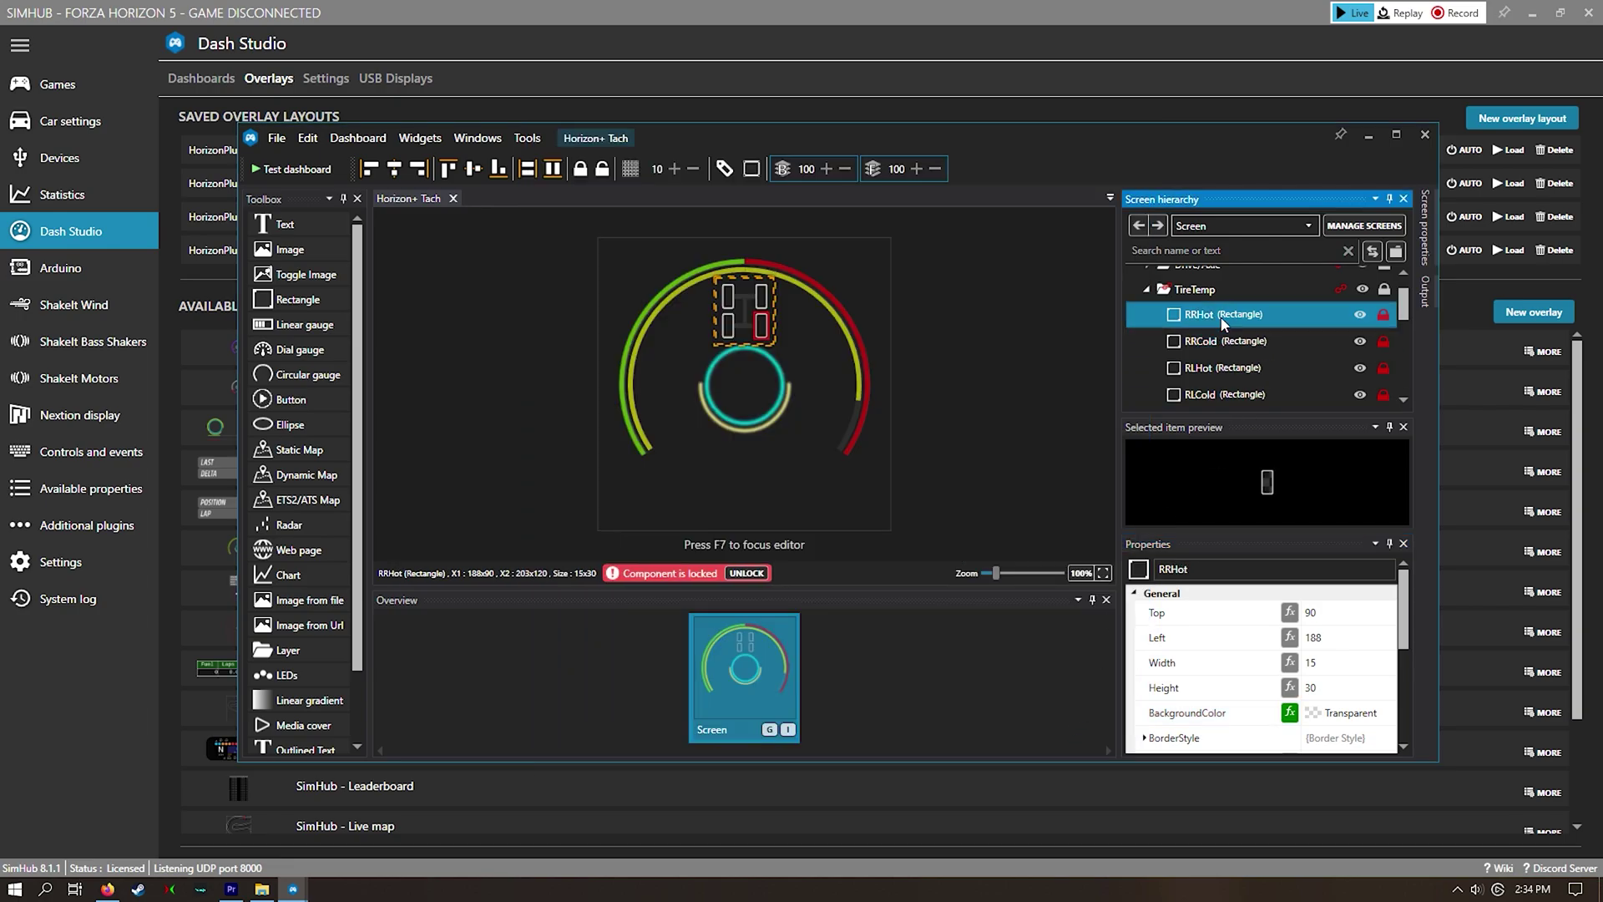
Set RRHot's BackgroundColor thresholds to middle 145 and end 200
click(1286, 713)
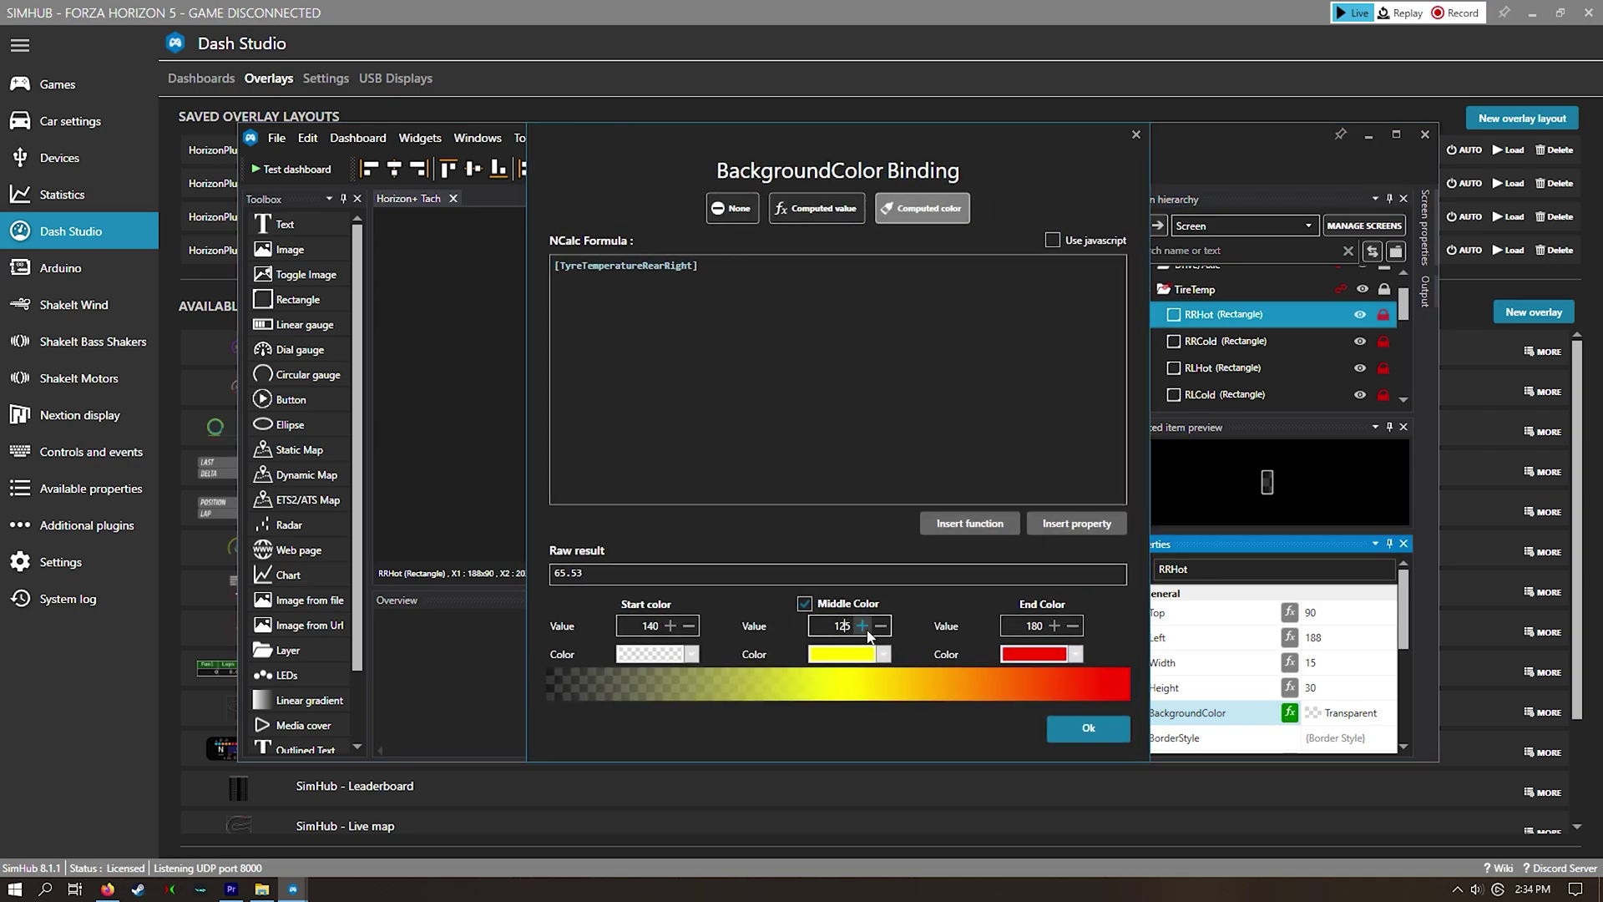
click(1036, 626)
text(200)
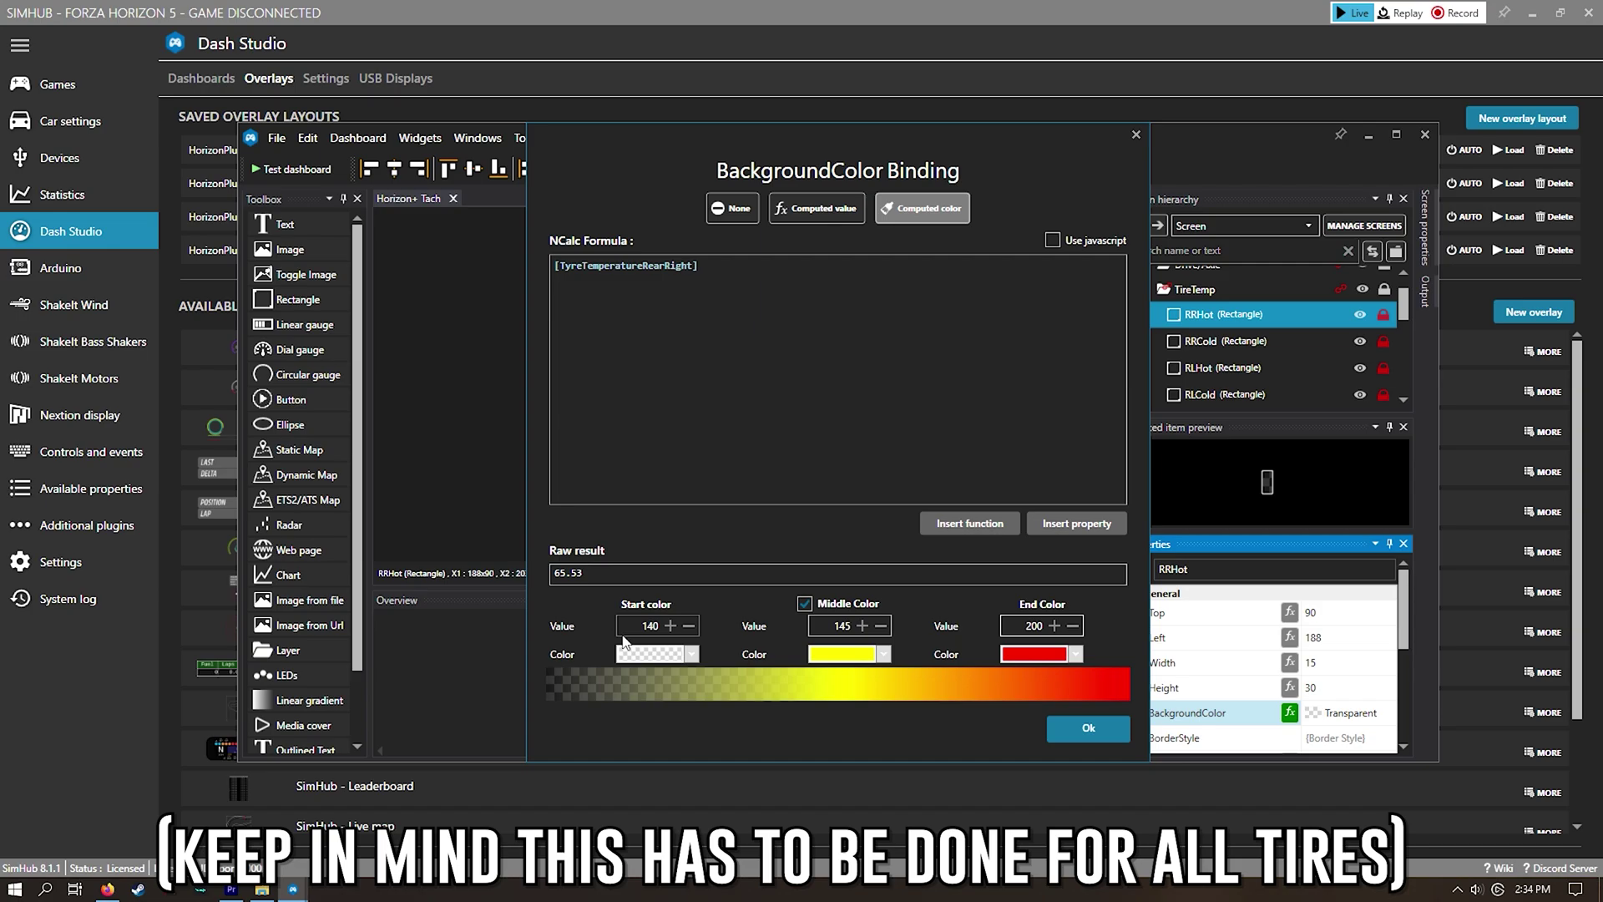
click(1067, 724)
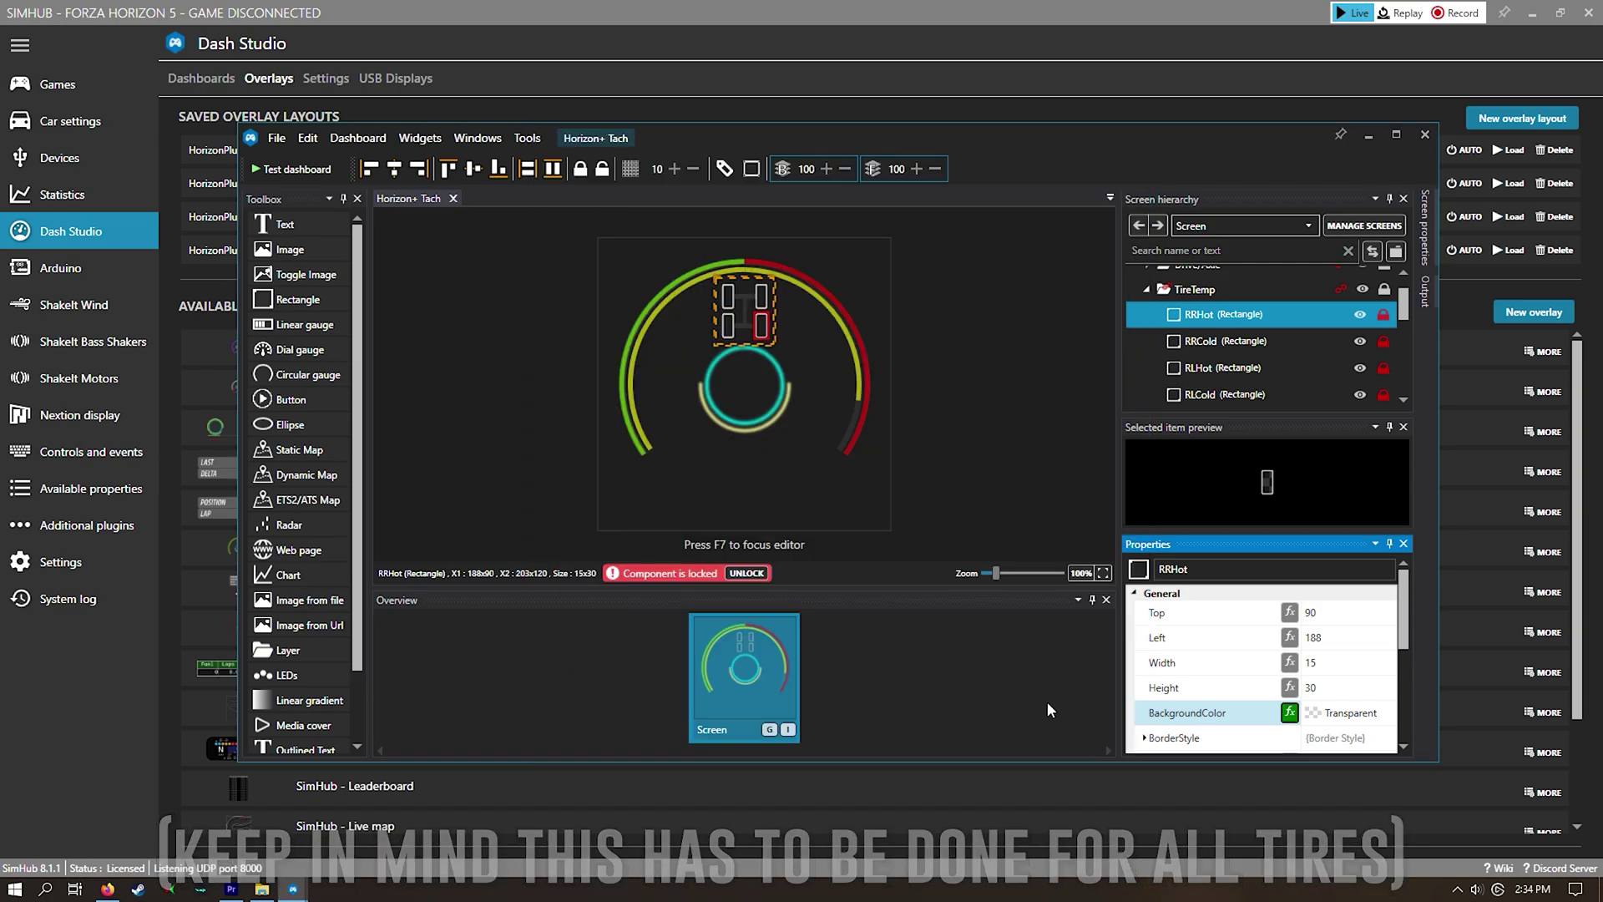